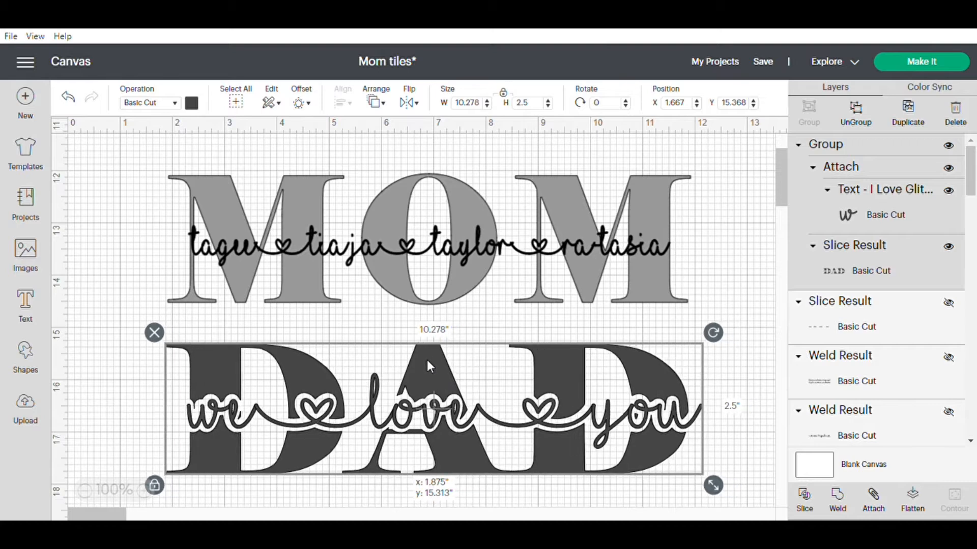
drag(457, 197, 451, 197)
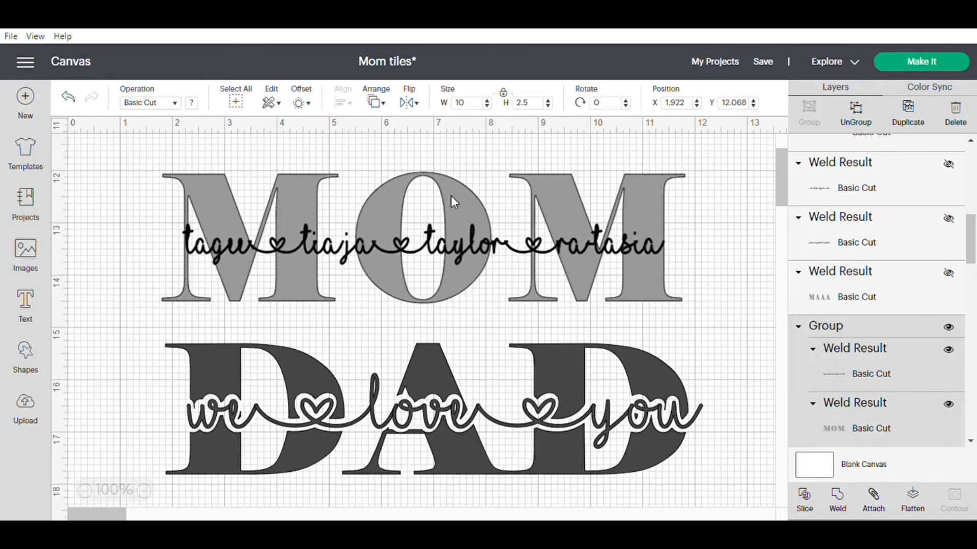
drag(439, 365, 430, 355)
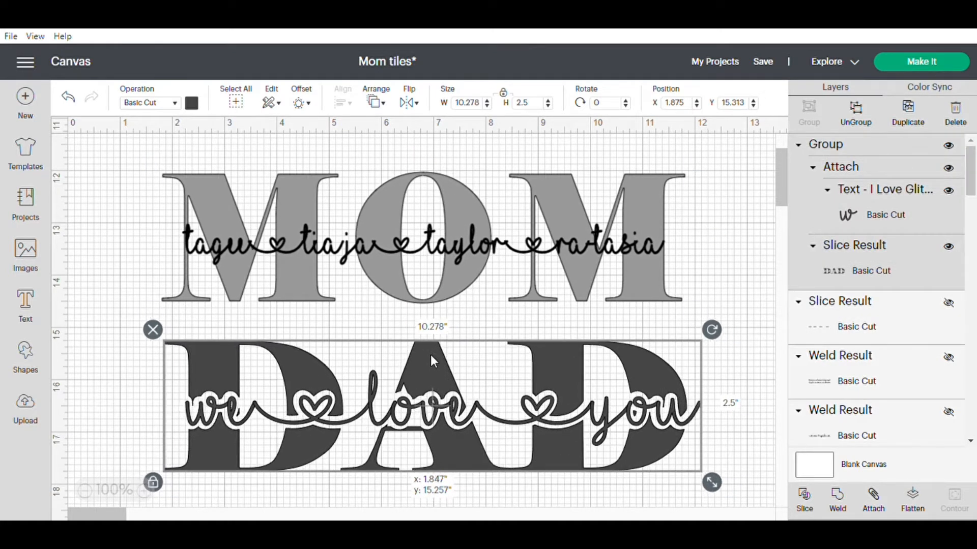
drag(457, 203, 456, 212)
drag(433, 356, 422, 357)
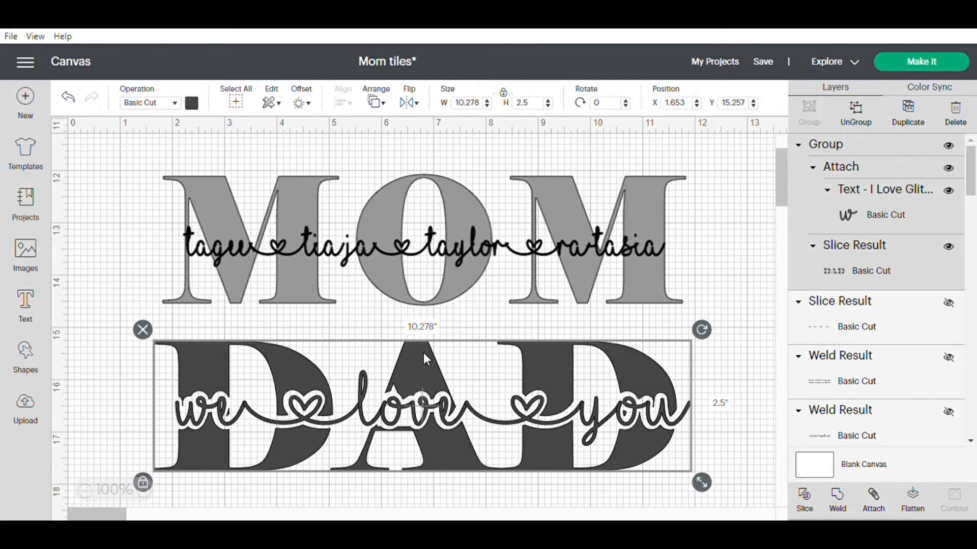
Shift the DAD design down the canvas and reposition the MOM design just above it.
drag(425, 350, 398, 478)
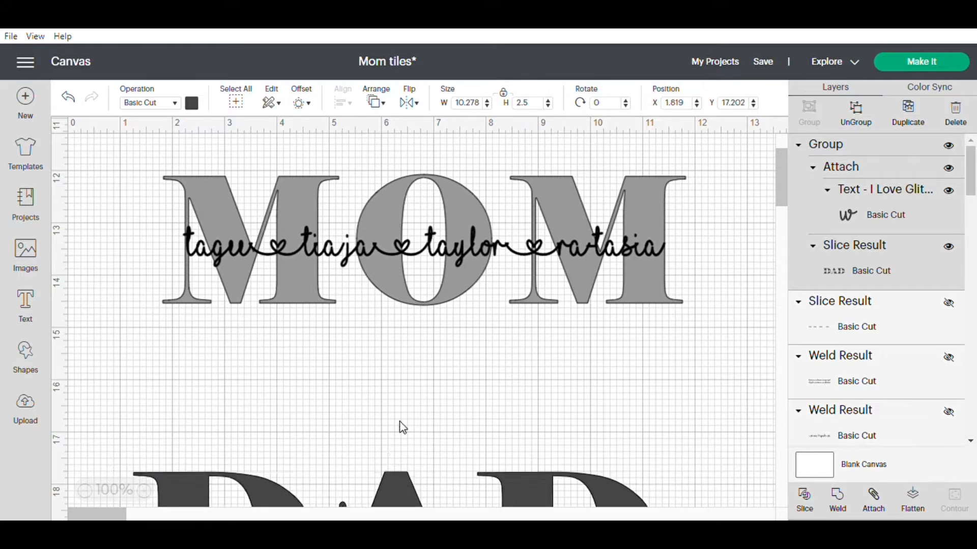
drag(435, 179, 439, 280)
click(502, 483)
drag(503, 484, 522, 427)
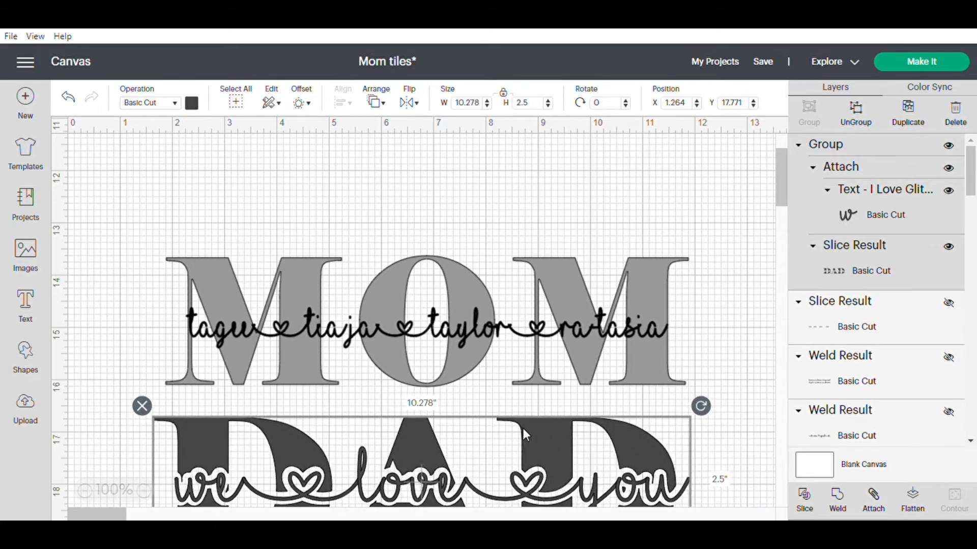
mouse_move(453, 270)
mouse_down()
mouse_move(455, 230)
mouse_move(456, 272)
mouse_up()
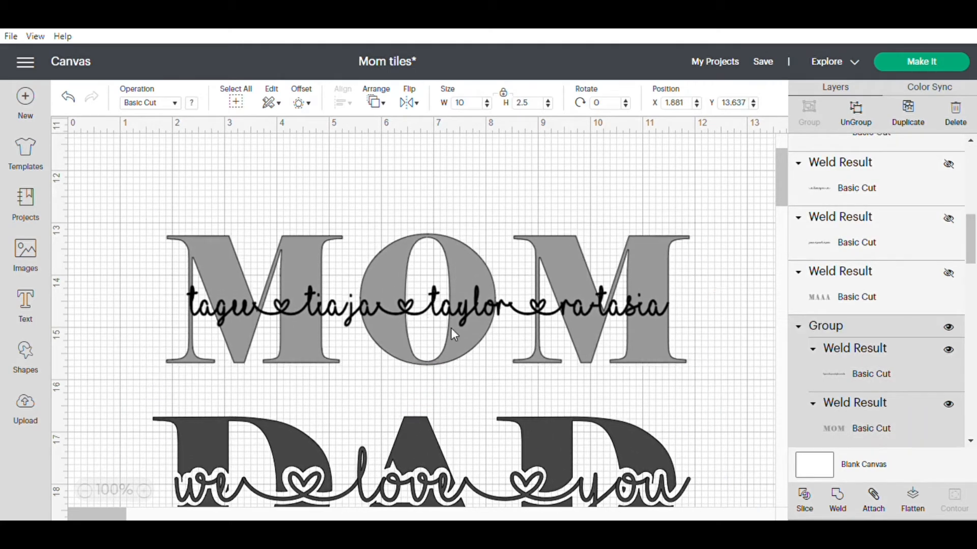
drag(537, 430, 554, 420)
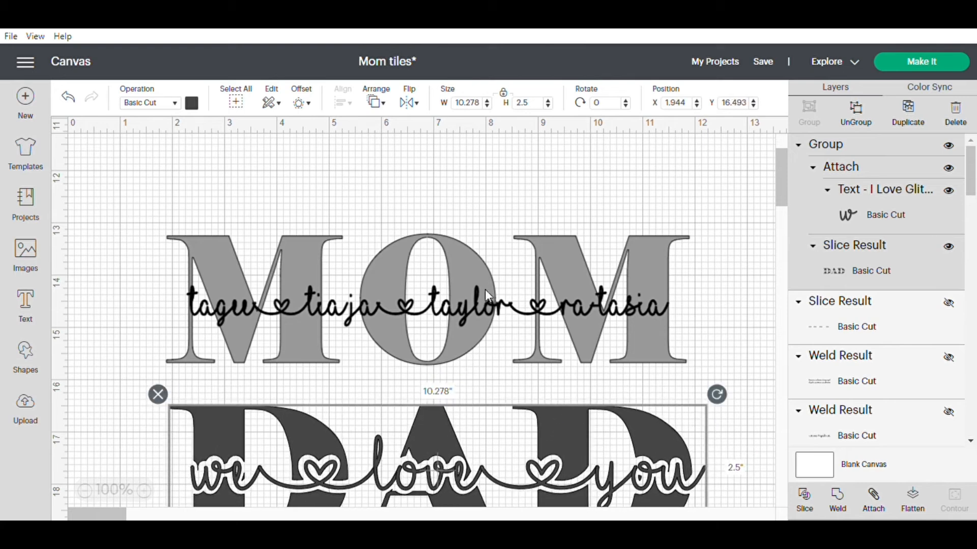
mouse_move(471, 265)
mouse_down()
mouse_move(448, 262)
mouse_move(461, 263)
mouse_up()
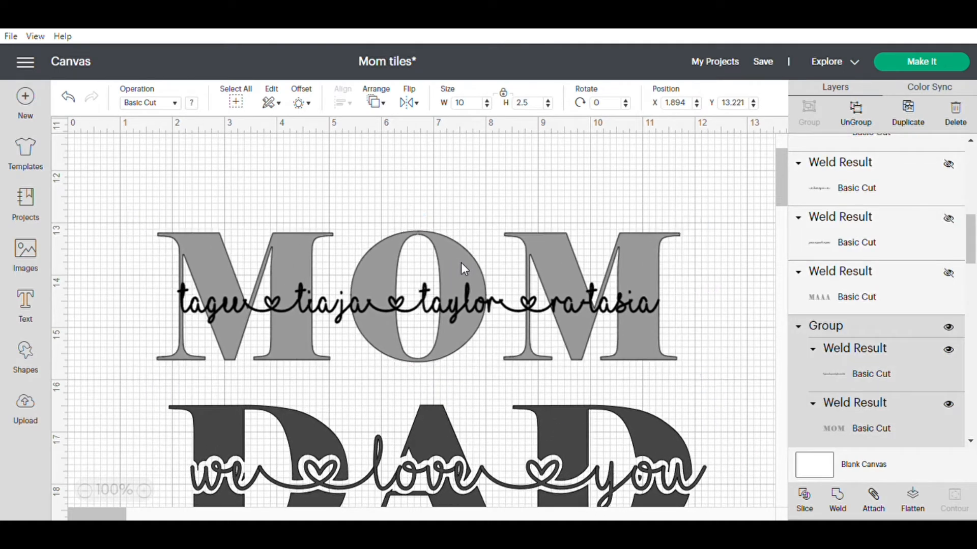
drag(540, 429, 560, 422)
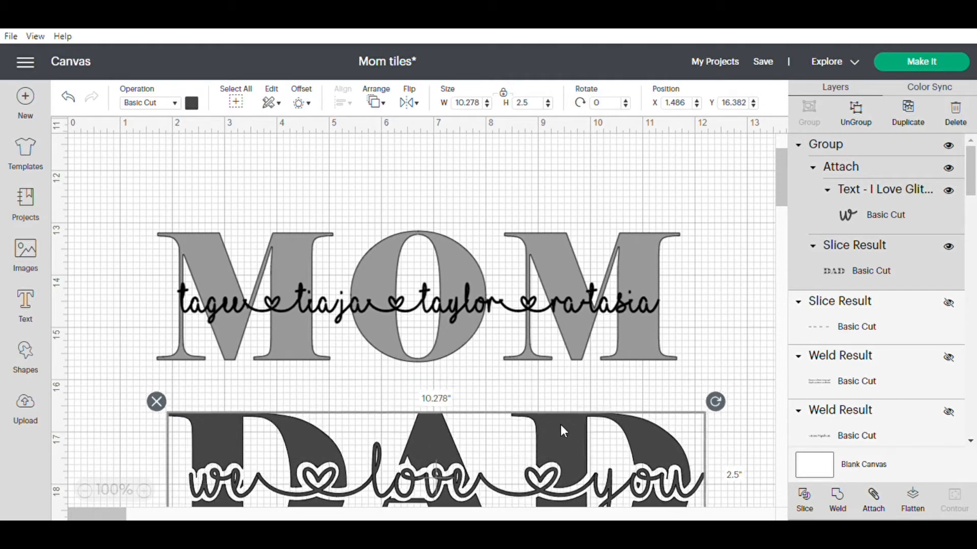
Clear the upper canvas by moving the DAD design down to about Y 18.74 and the MOM design to about Y 17.71.
drag(515, 272, 544, 184)
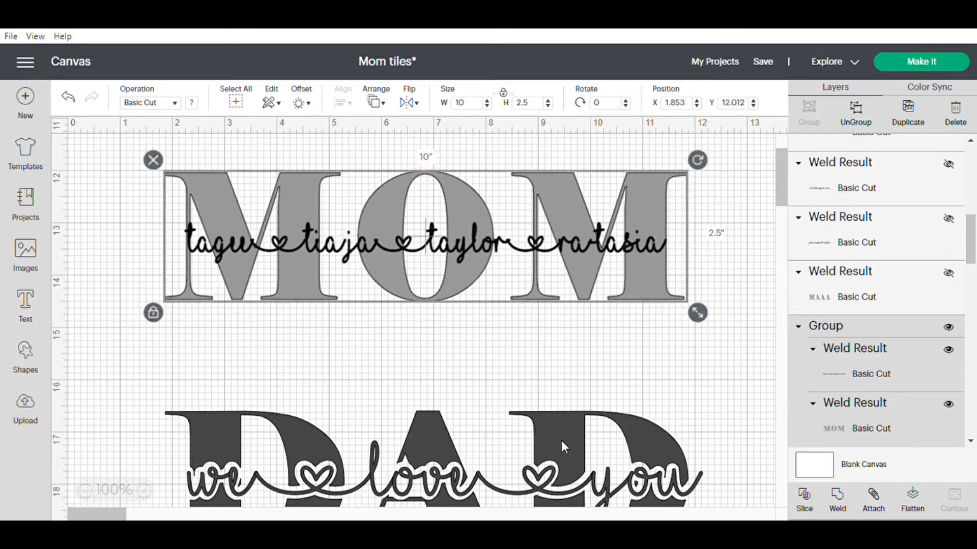
drag(561, 440, 555, 544)
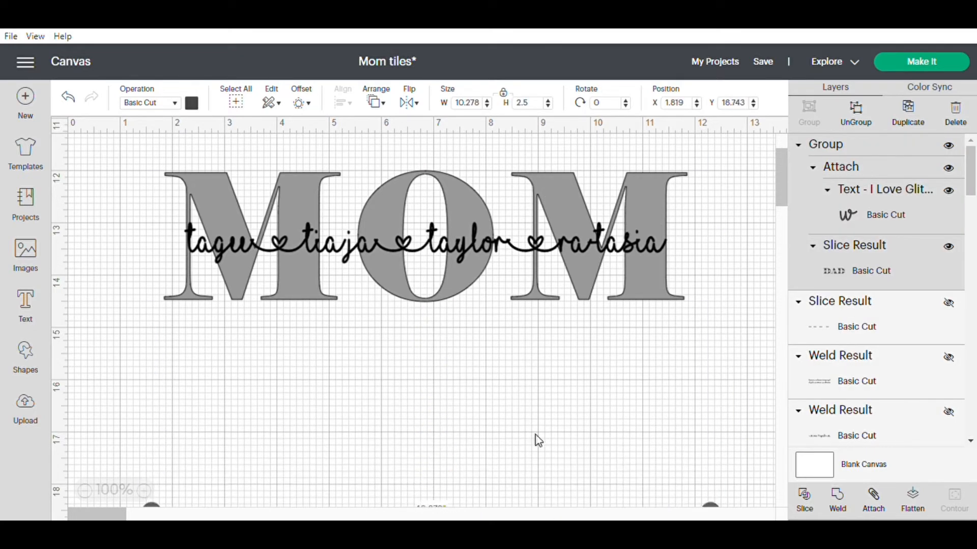
drag(549, 198, 535, 478)
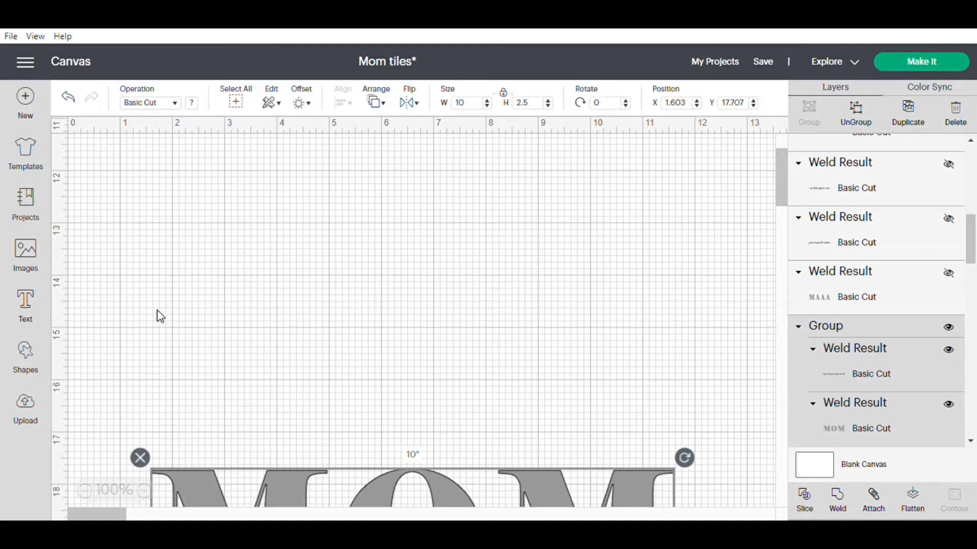
Add the text "LOVE" in the Elephant font and place it in the cleared area at about X 4.08, Y 12.87.
click(25, 305)
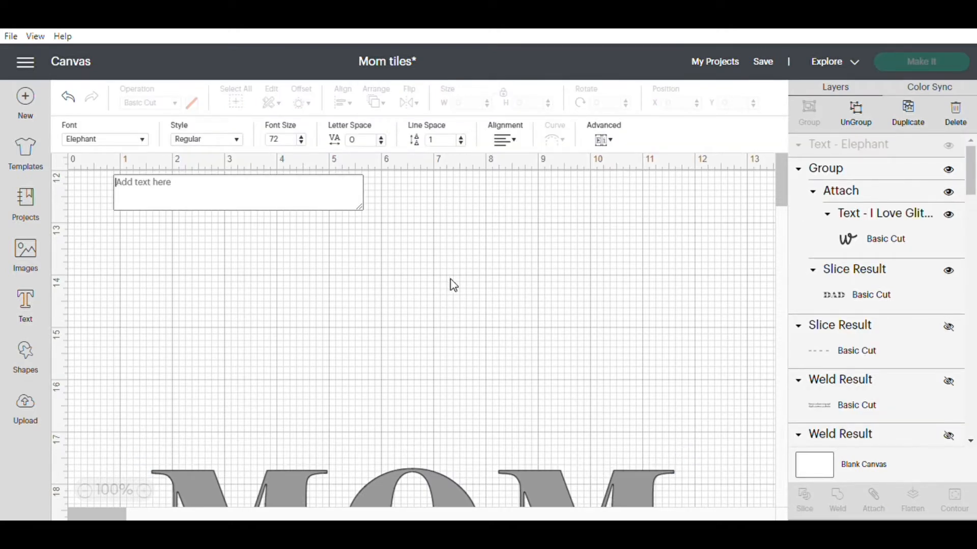
text(LOVE)
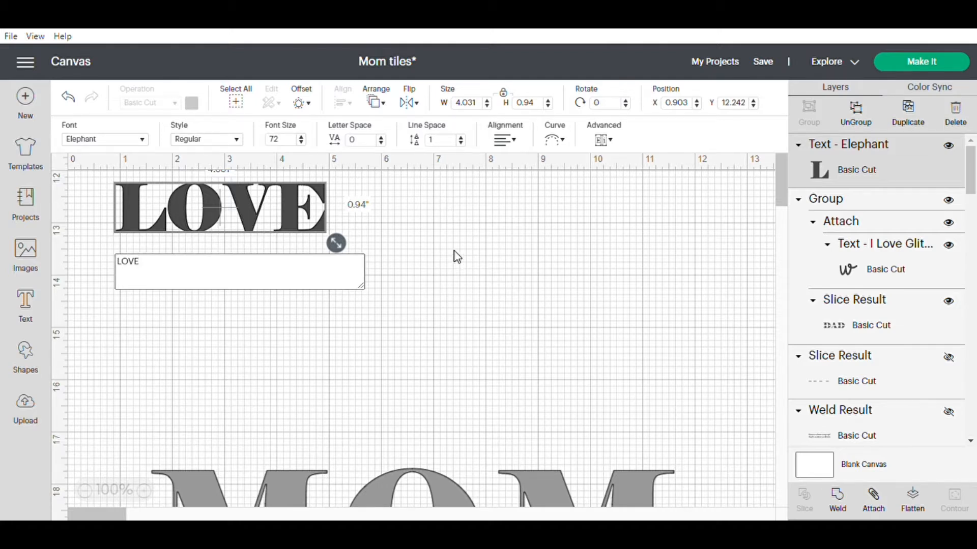
click(272, 216)
drag(272, 217, 444, 243)
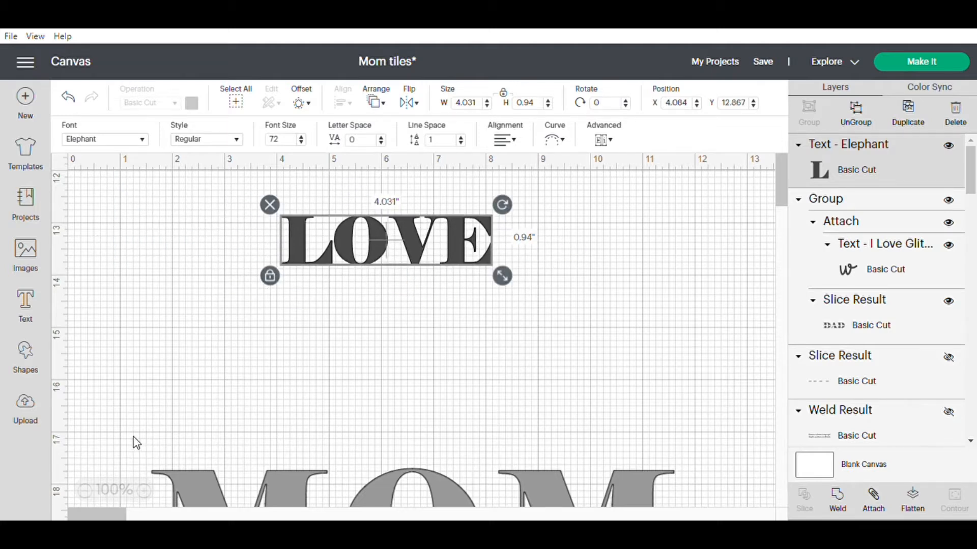
click(544, 258)
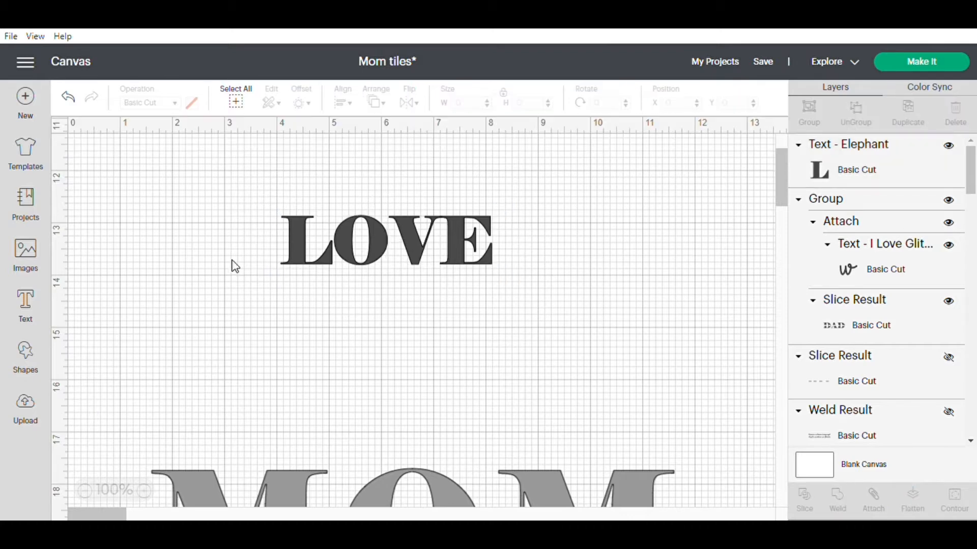
Ungroup the LOVE text into separate letters.
drag(266, 196, 512, 301)
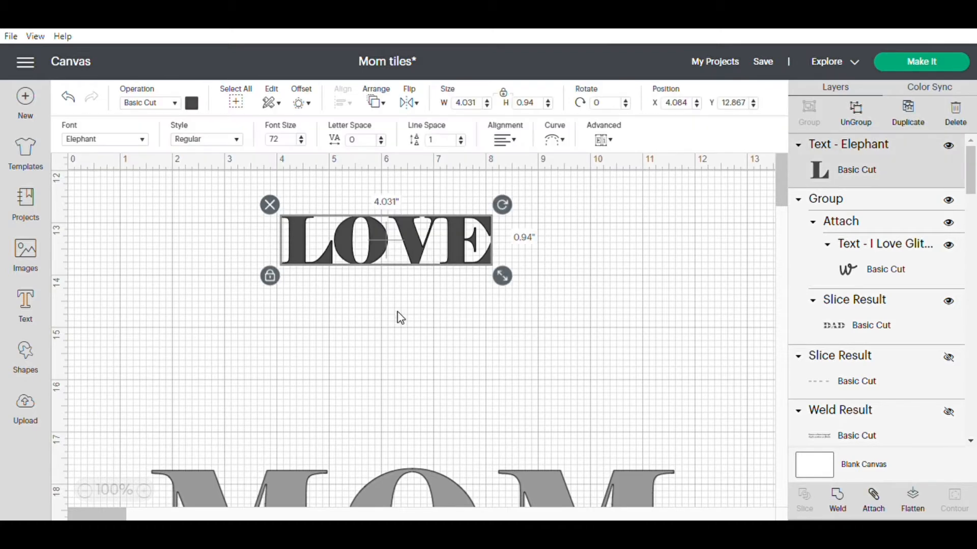
click(857, 111)
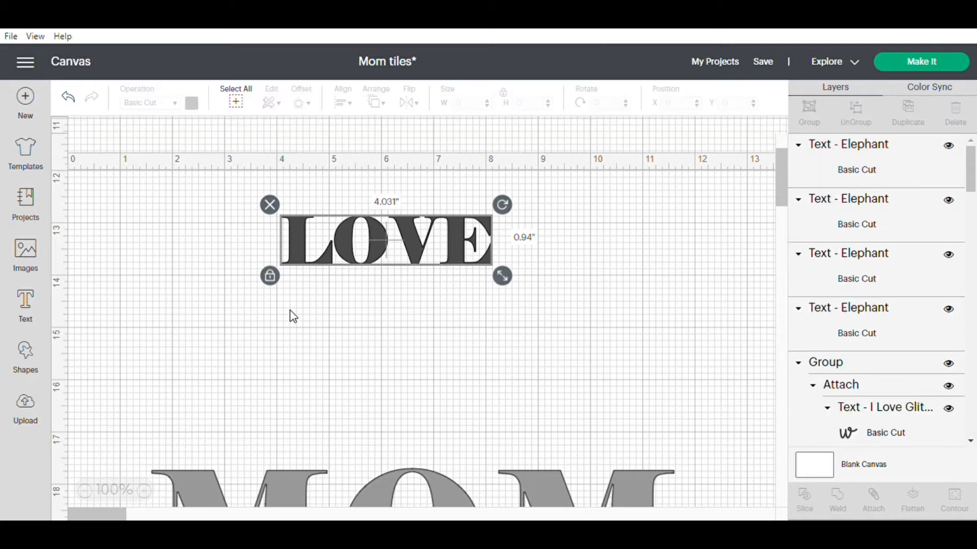
click(355, 299)
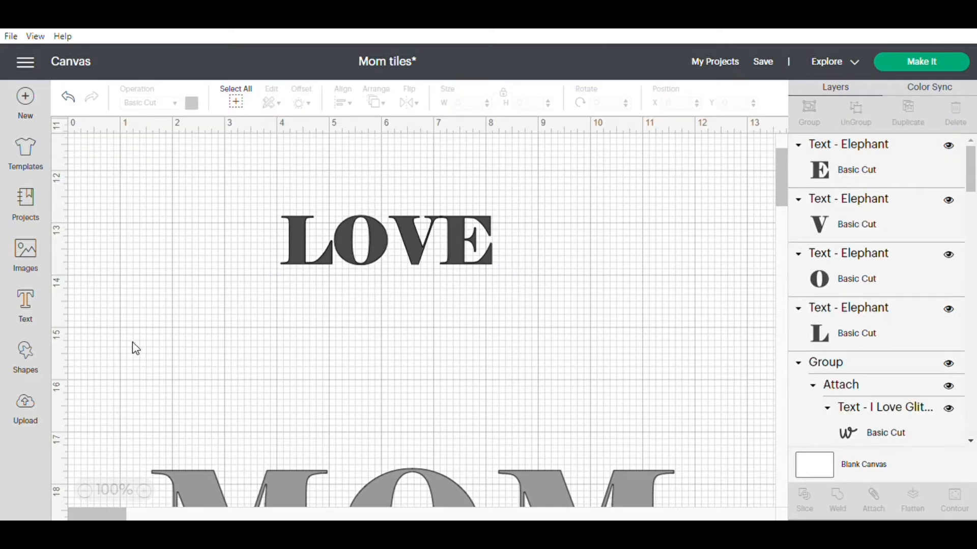
Insert the free heart shape and place it beside the letter L at about X 1.21, Y 13.04.
click(29, 358)
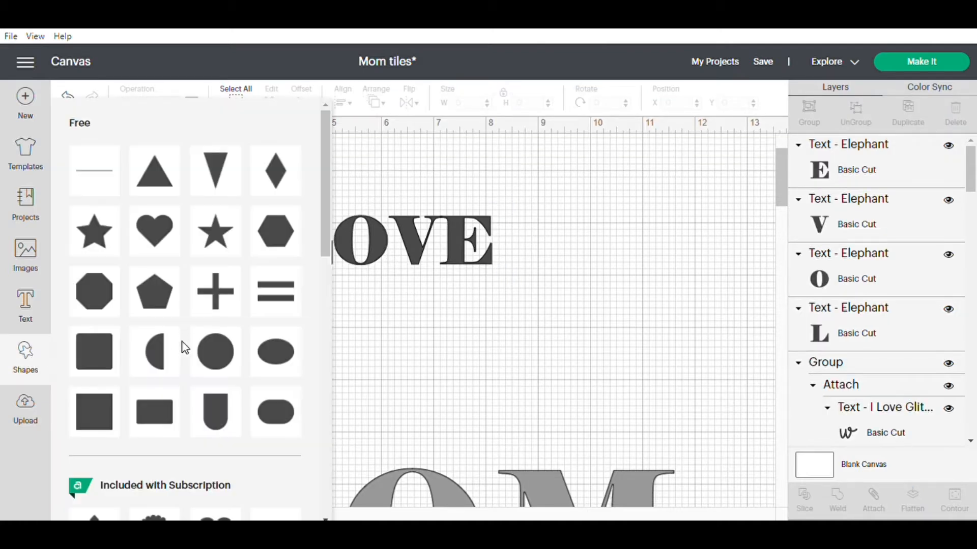
click(166, 235)
drag(145, 178, 183, 242)
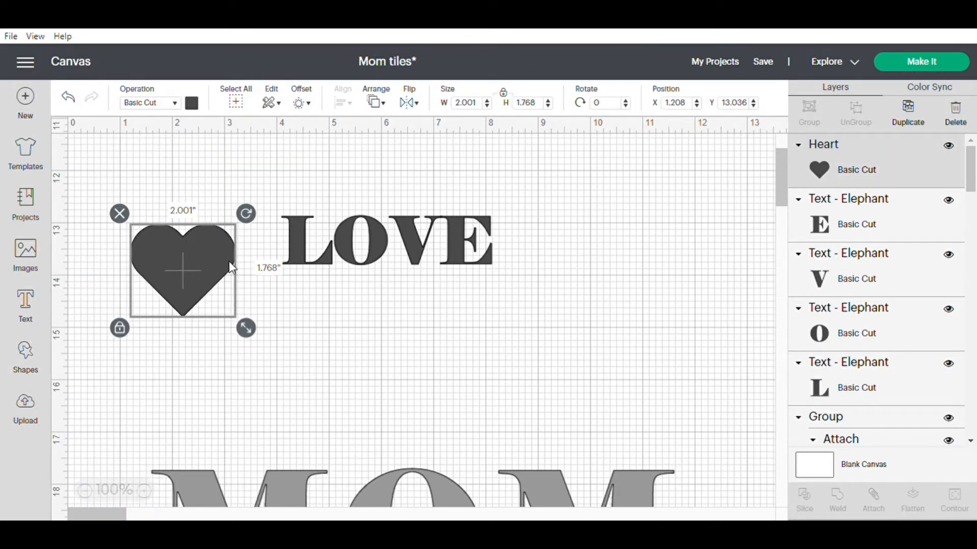
Compare the heart with the letter O and set the heart's height to 0.94 in to match, keeping its proportions.
click(379, 248)
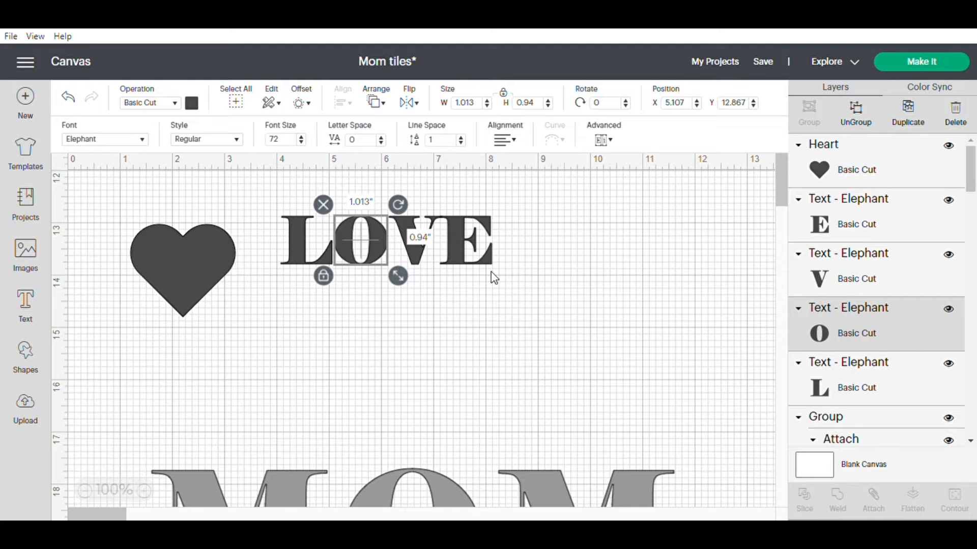
click(209, 263)
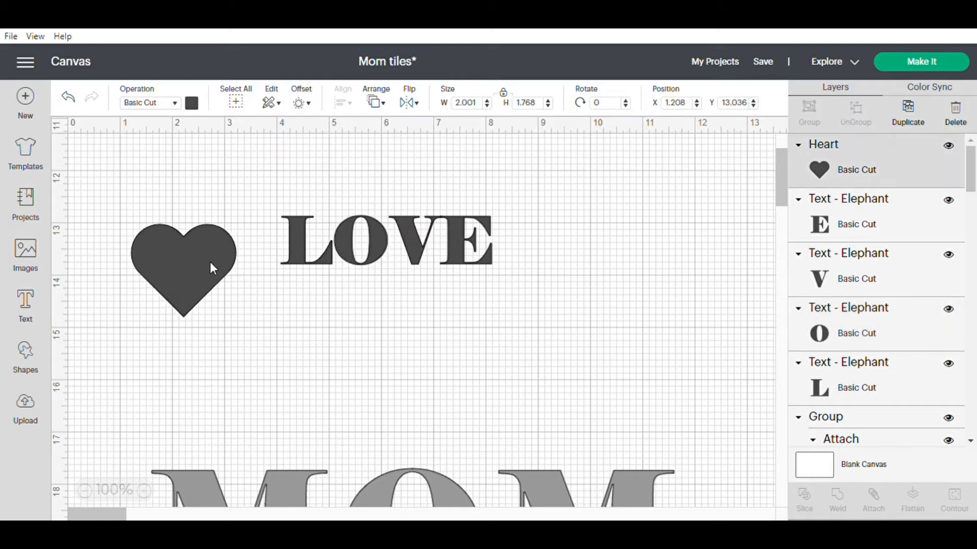
click(374, 251)
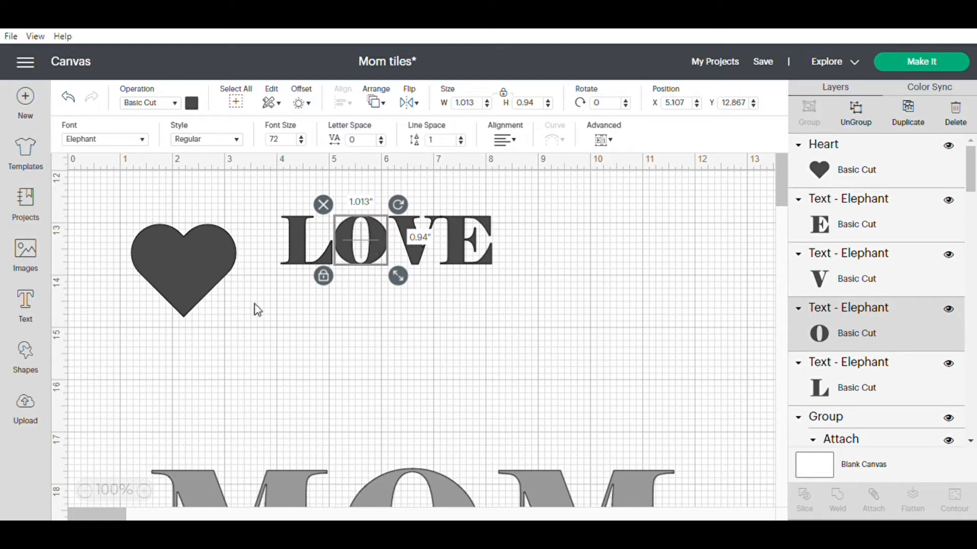
click(197, 267)
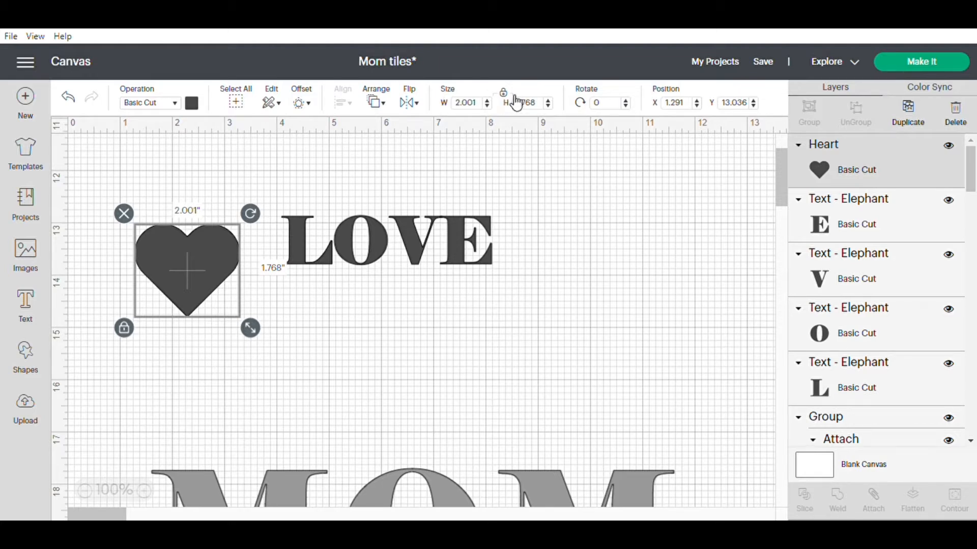
drag(202, 248, 215, 221)
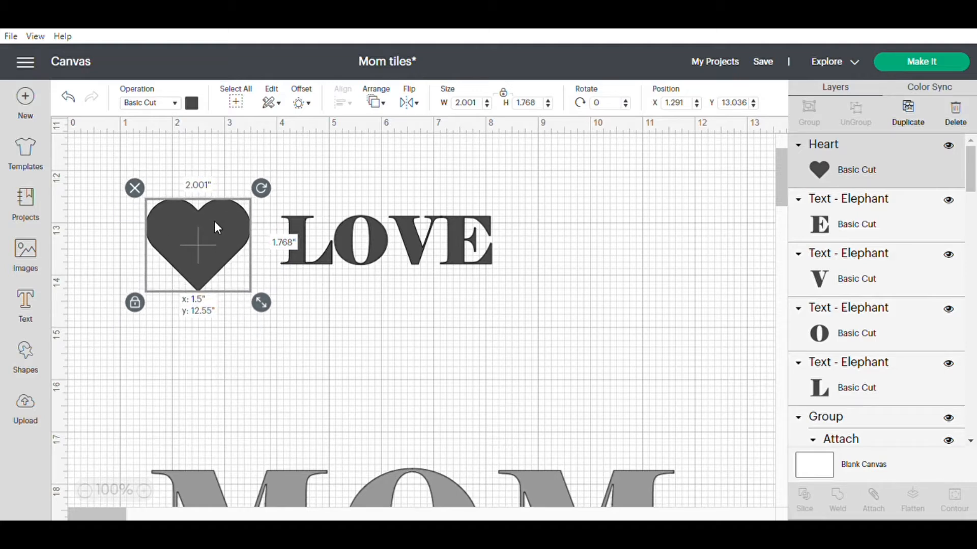
click(527, 103)
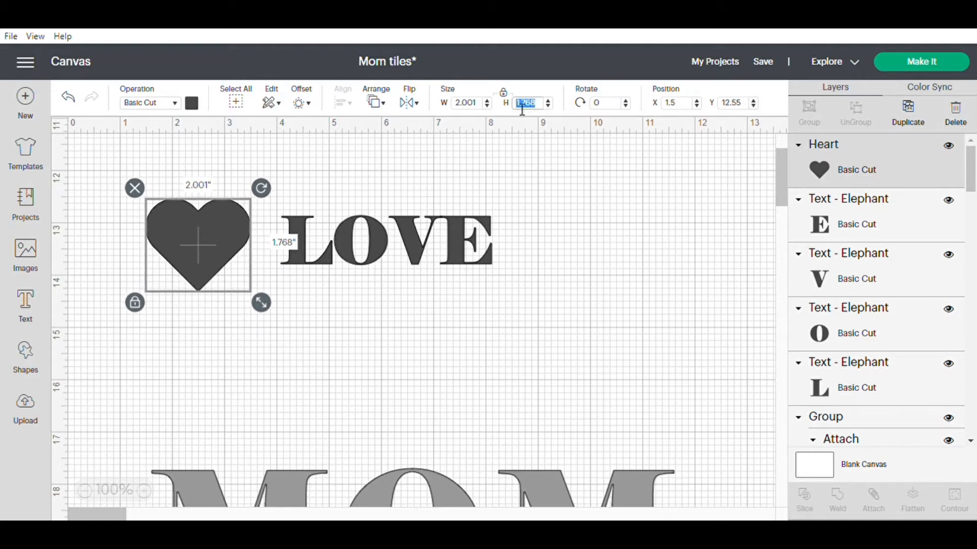
text(0.94)
key(Return)
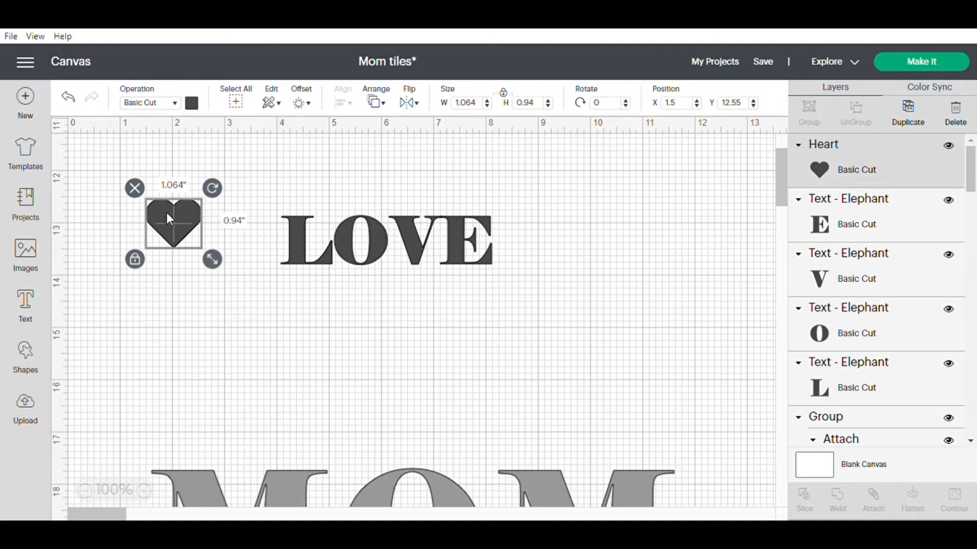
Place the heart over the letter O in LOVE and enlarge it slightly to about 1.09 by 0.97 in.
drag(169, 212, 354, 229)
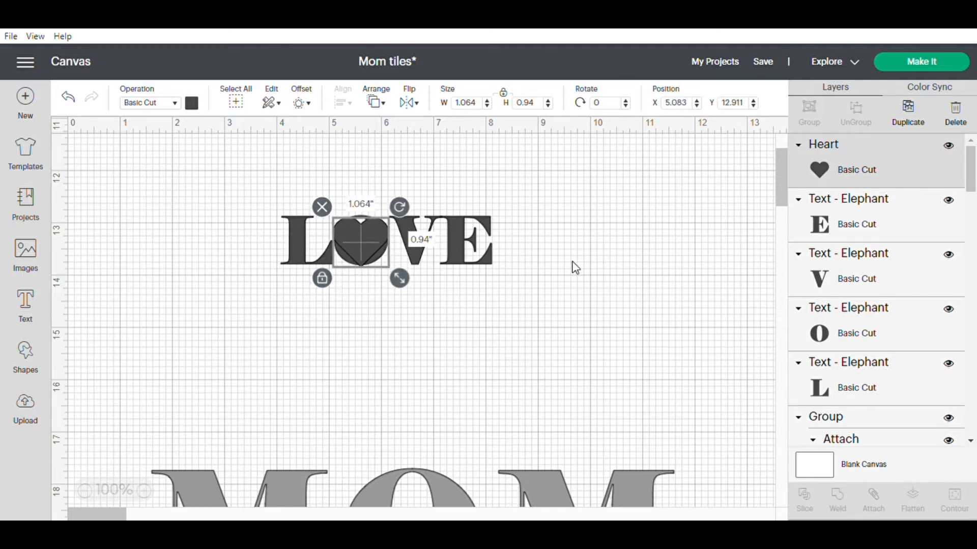
click(573, 268)
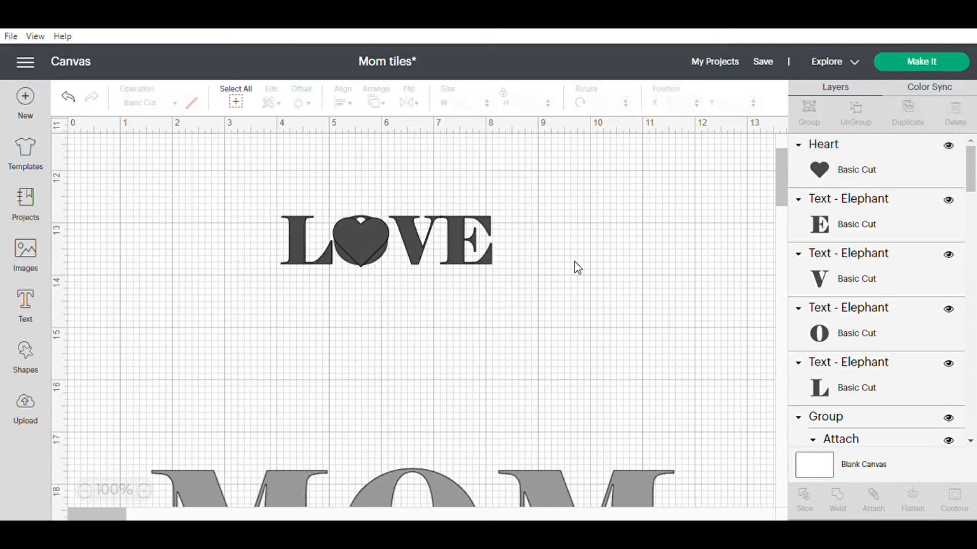
click(364, 240)
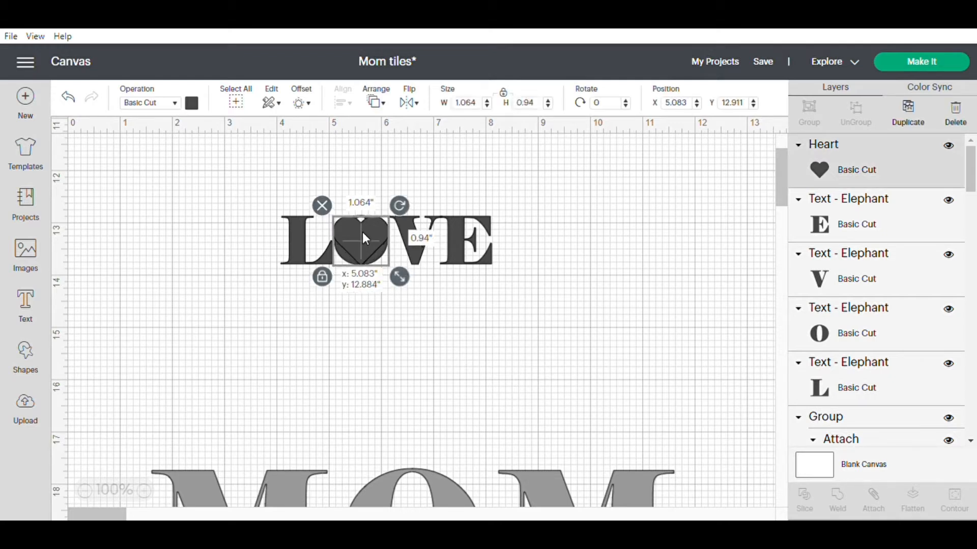
drag(363, 234, 363, 234)
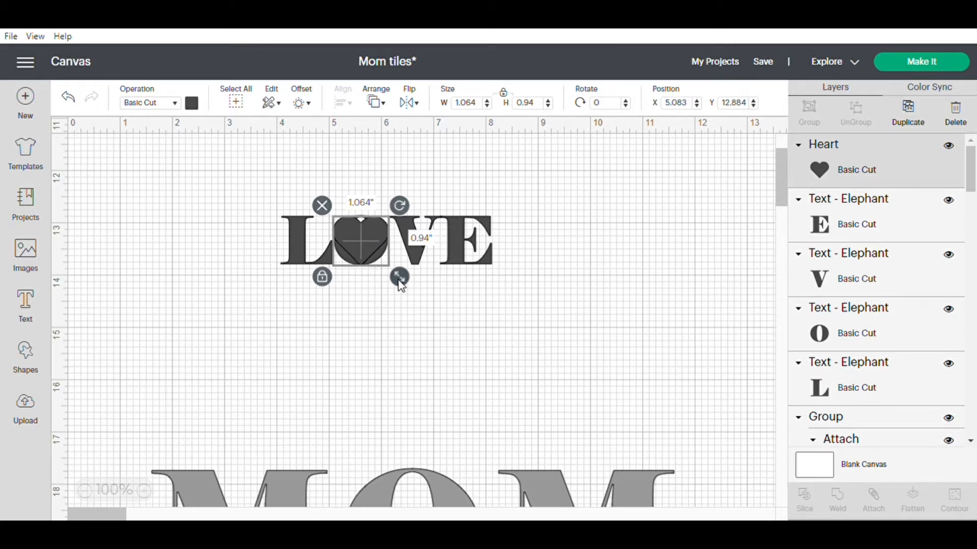
drag(398, 281, 401, 280)
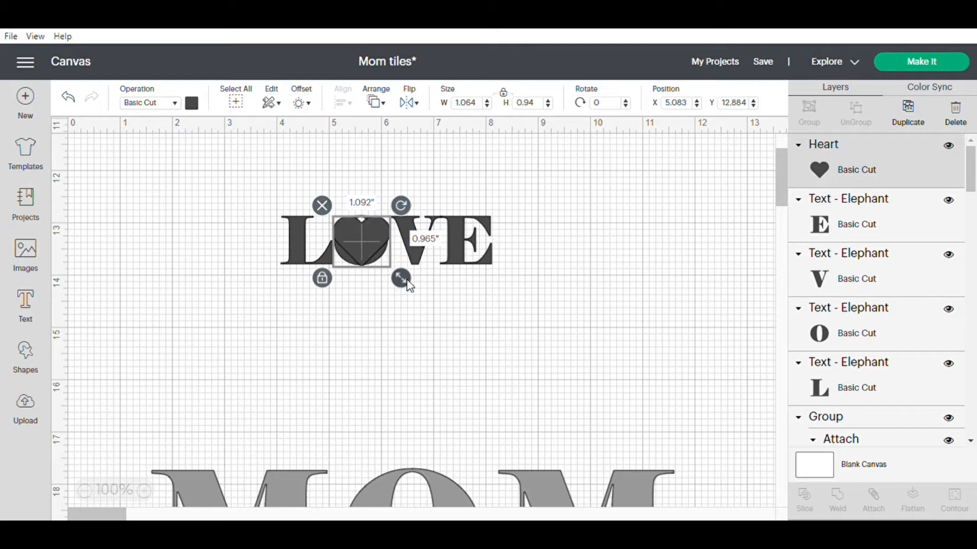
click(525, 280)
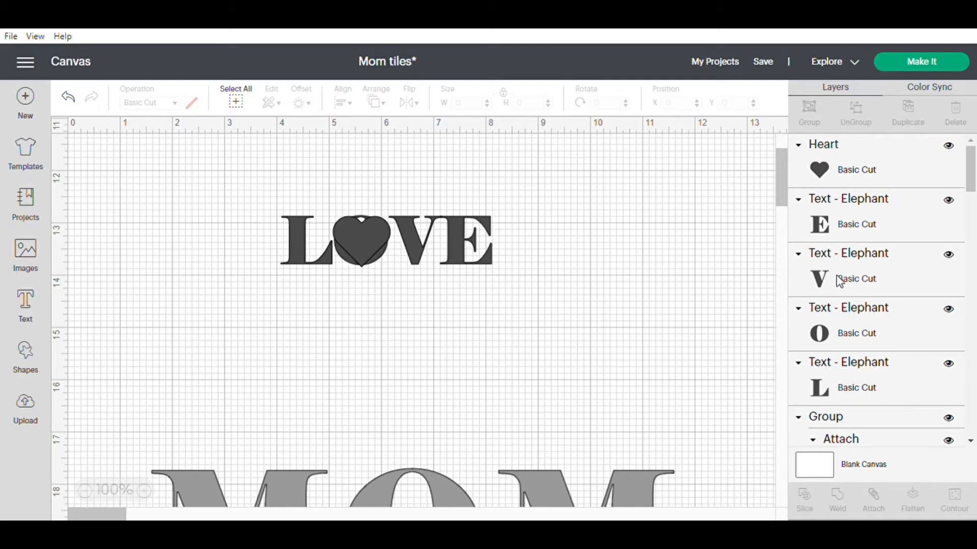
Delete the letter O underneath the heart.
click(885, 334)
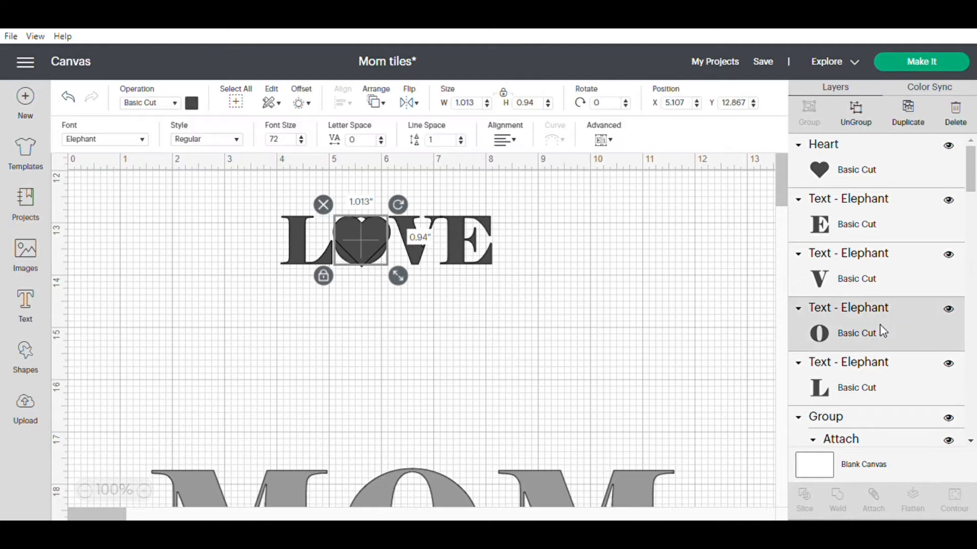
click(957, 113)
click(463, 295)
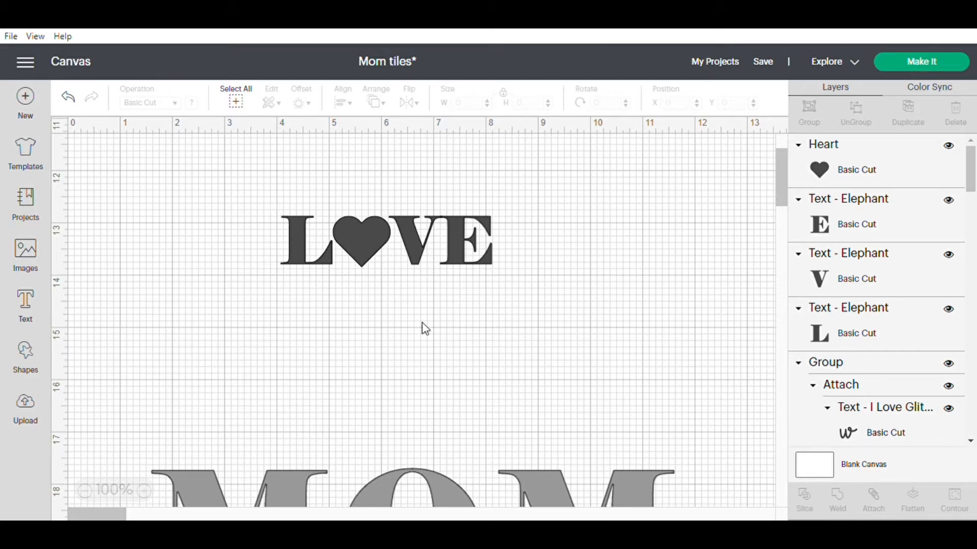
click(371, 238)
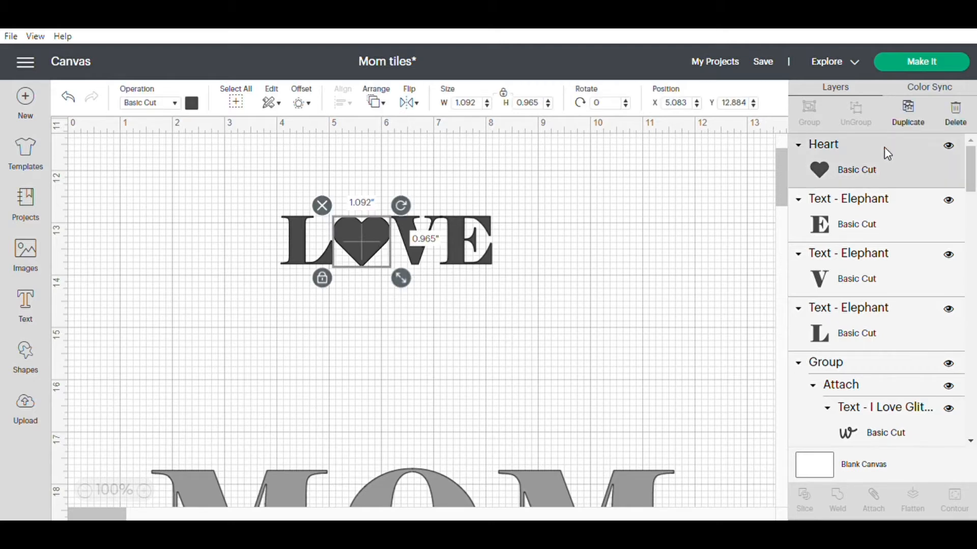
click(910, 114)
drag(367, 248, 666, 239)
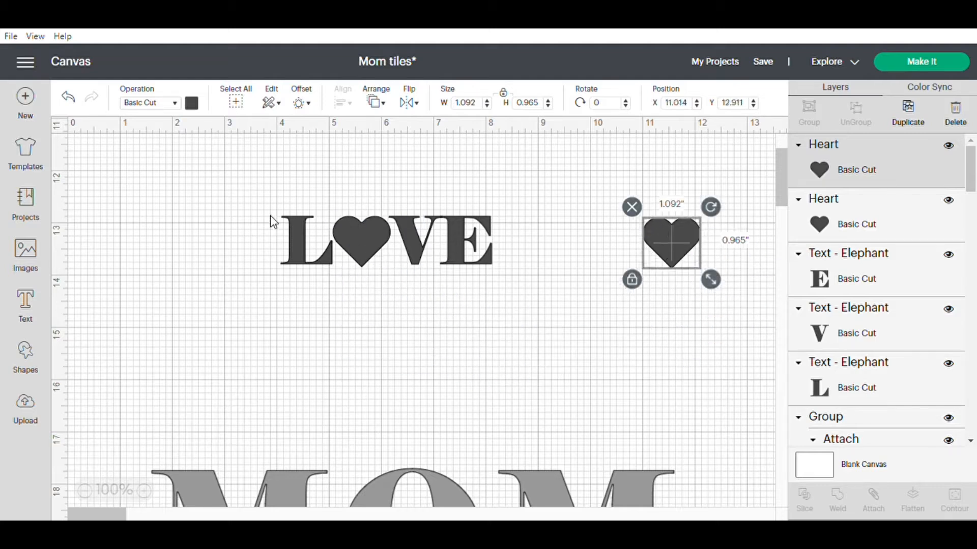
click(368, 231)
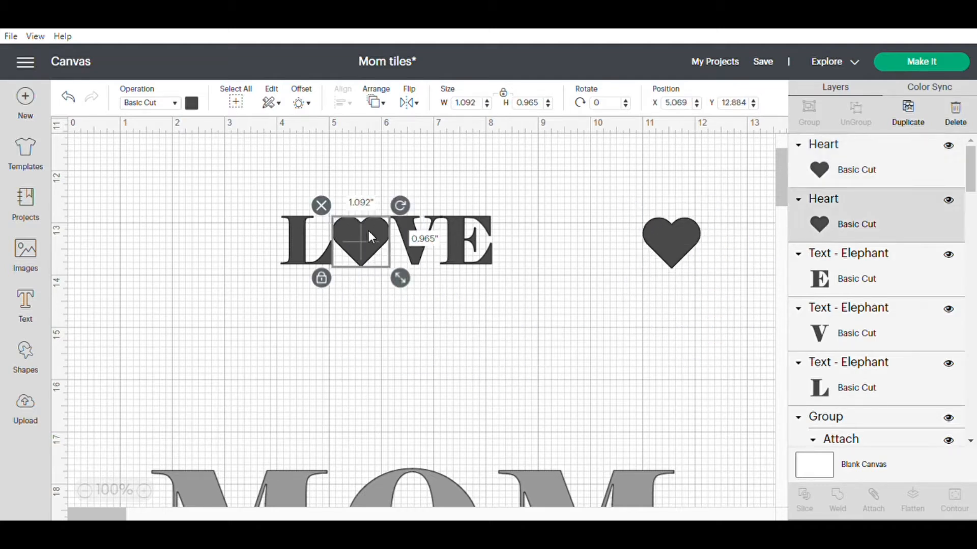
click(485, 184)
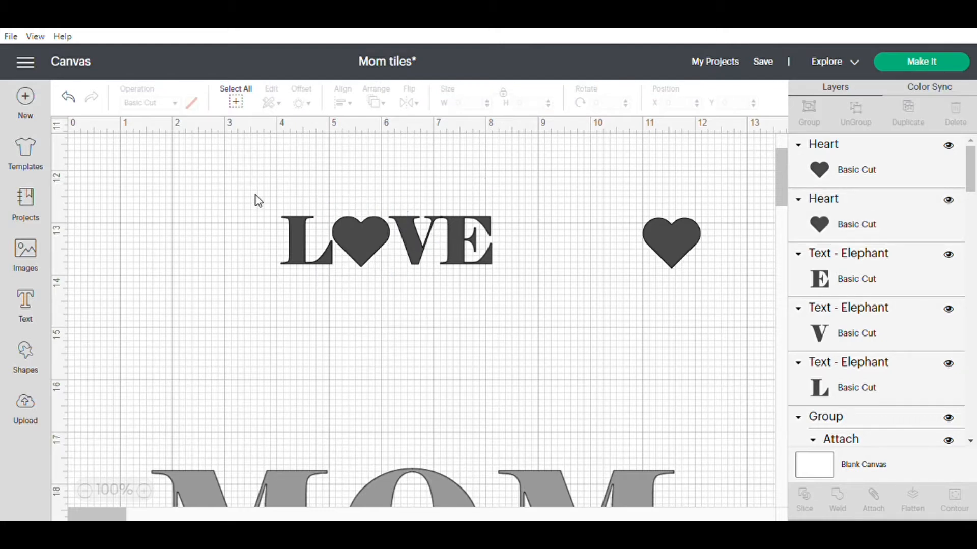
click(662, 248)
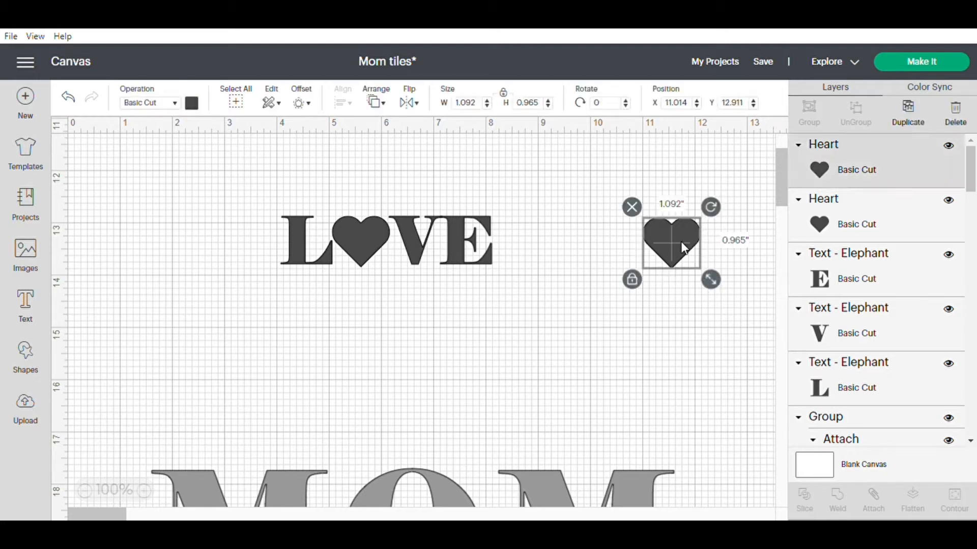
click(632, 207)
Group the heart with the letters L, V and E and enlarge the group to about 8.89 by 2.13 in at about X 2.75, Y 12.06.
drag(257, 191, 523, 291)
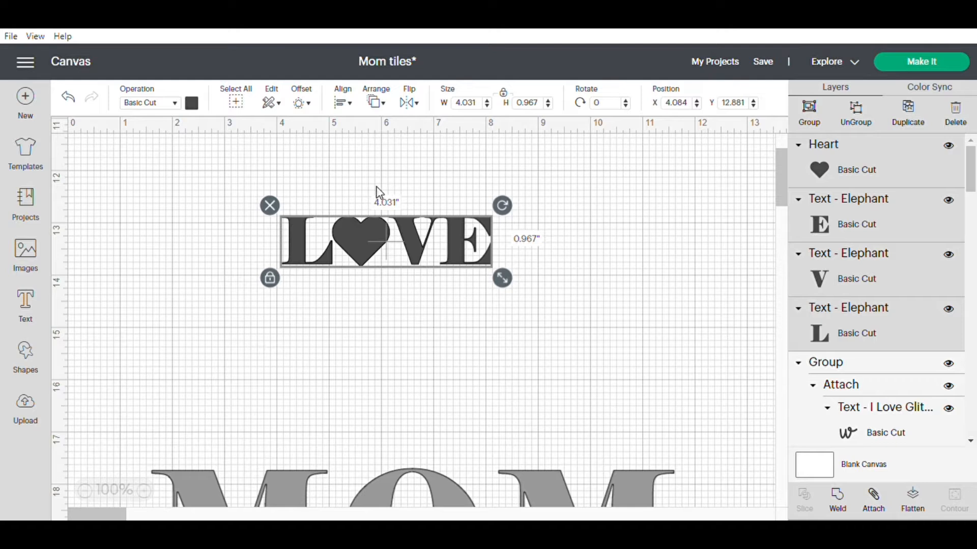
click(810, 113)
drag(503, 277, 379, 244)
drag(538, 288, 600, 305)
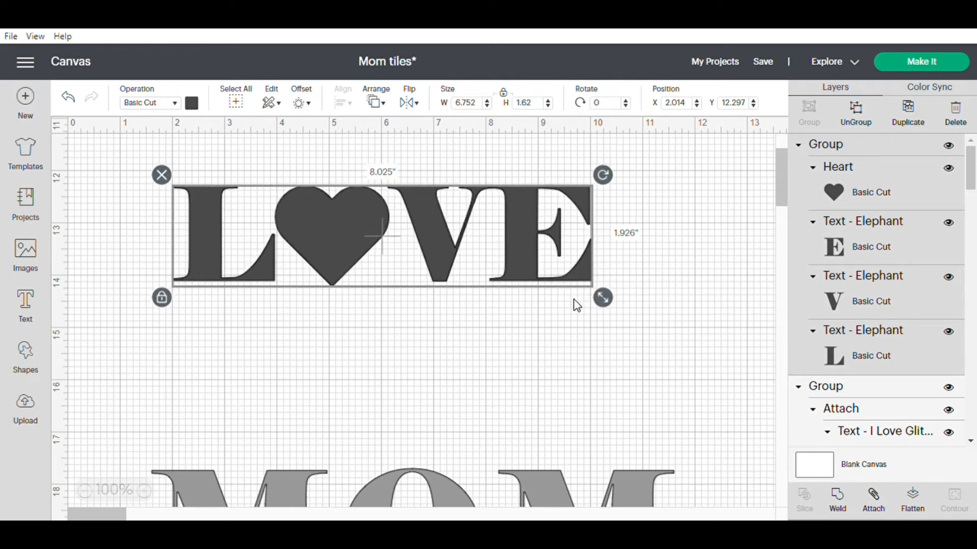
drag(291, 212, 330, 201)
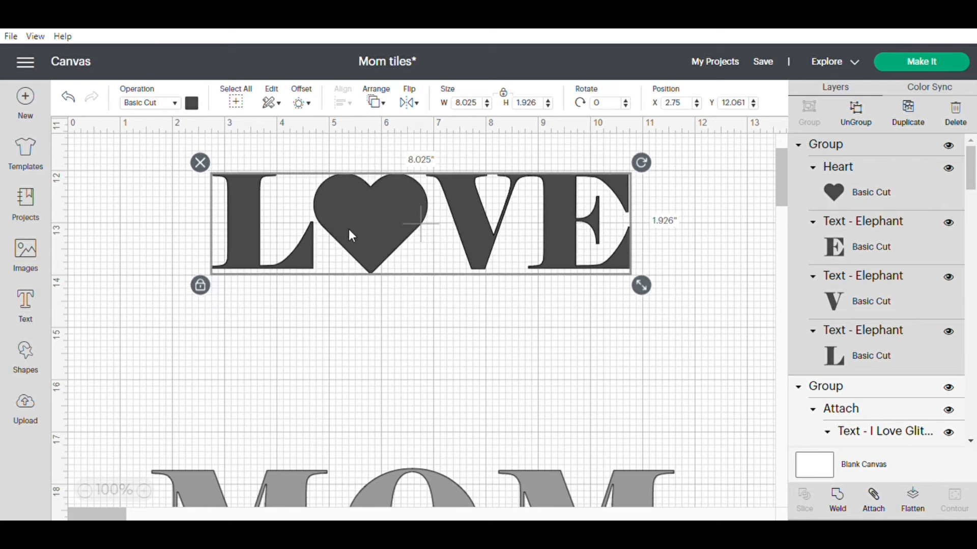
drag(642, 288, 668, 300)
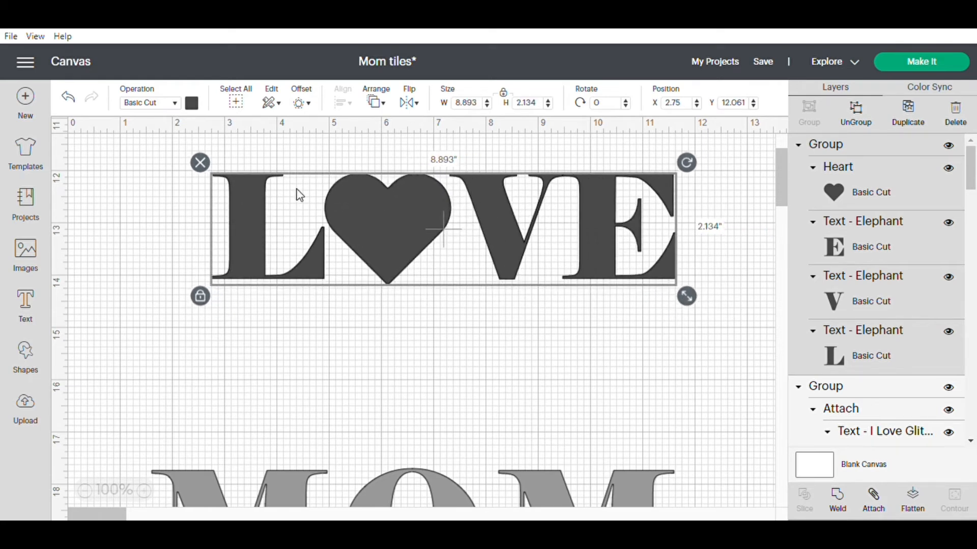
click(421, 351)
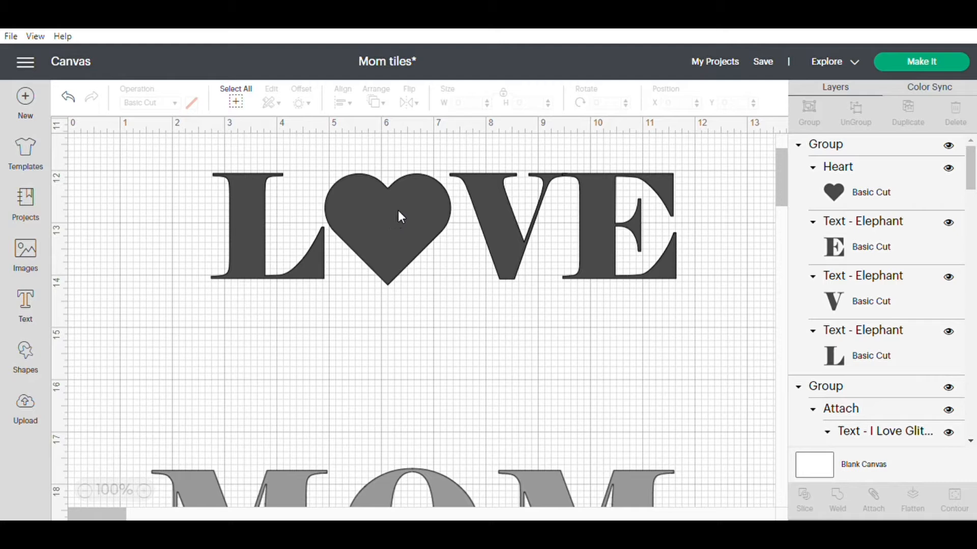
Duplicate the heart from the LOVE group and place the copy below the letter E at about X 10.26, Y 14.82.
click(417, 215)
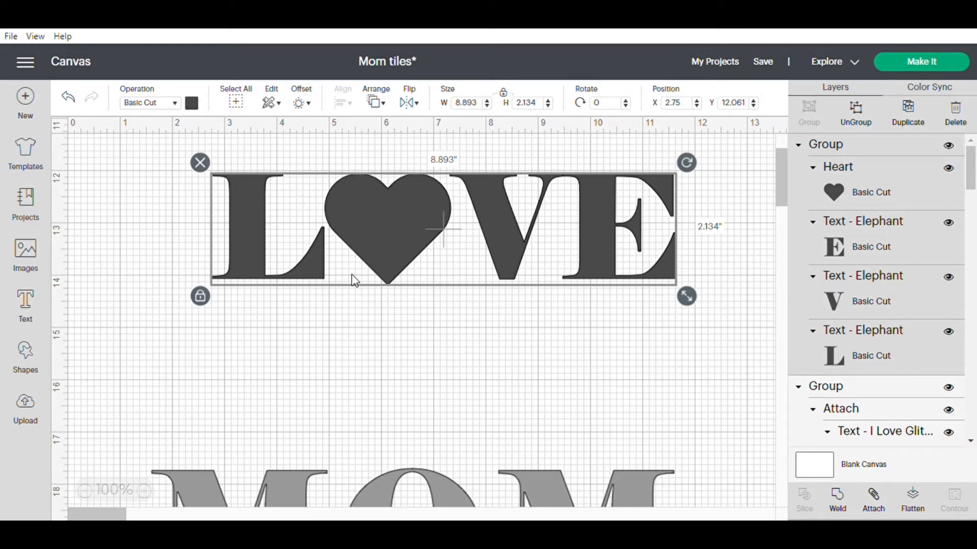
click(874, 189)
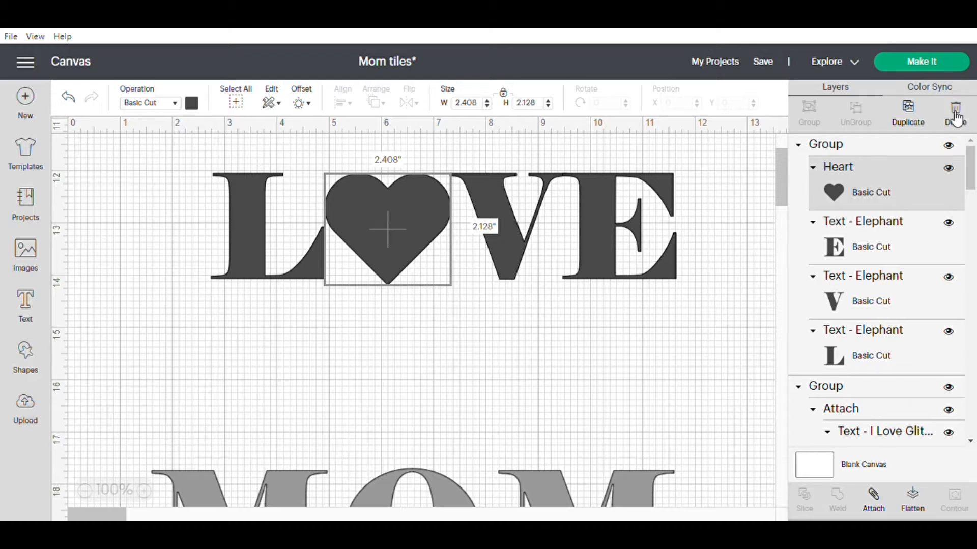
click(906, 113)
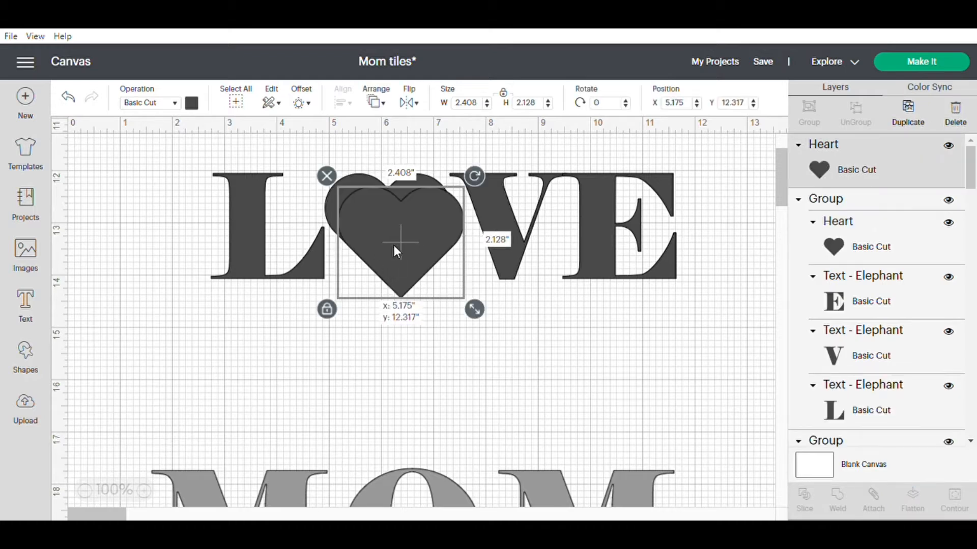
drag(394, 245, 657, 377)
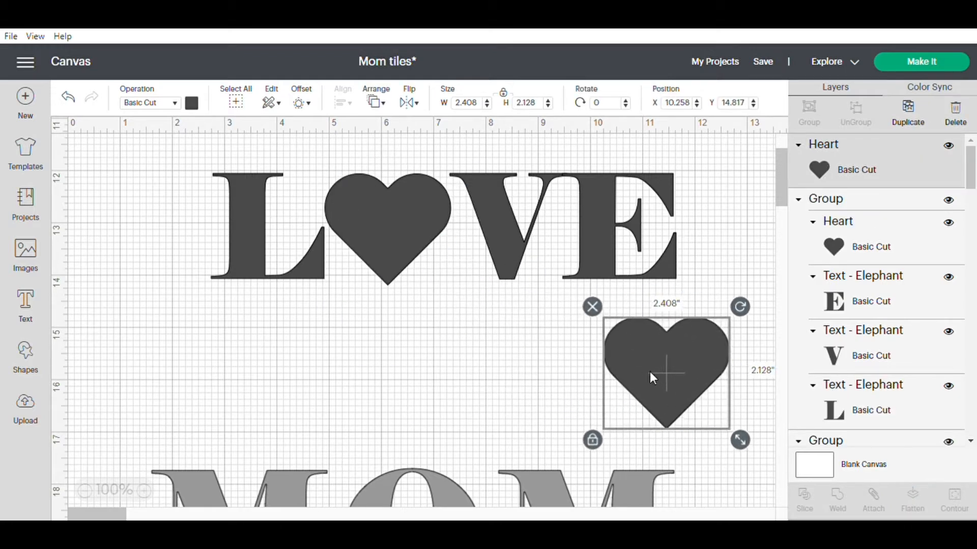
Move the LOVE group up to about Y 11.17 and place the heart copy beneath it at about X 6.40, Y 13.82.
click(531, 226)
drag(601, 221, 618, 179)
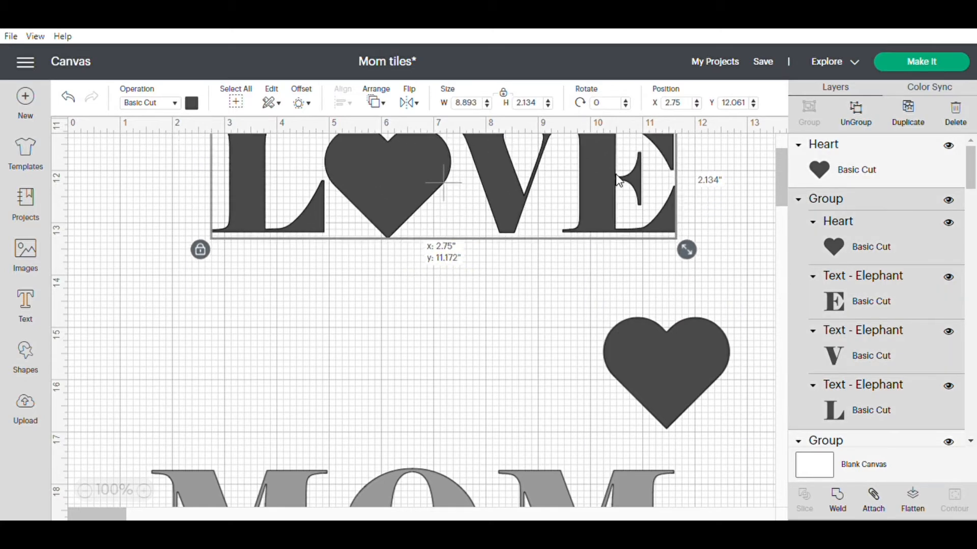
drag(694, 380, 465, 301)
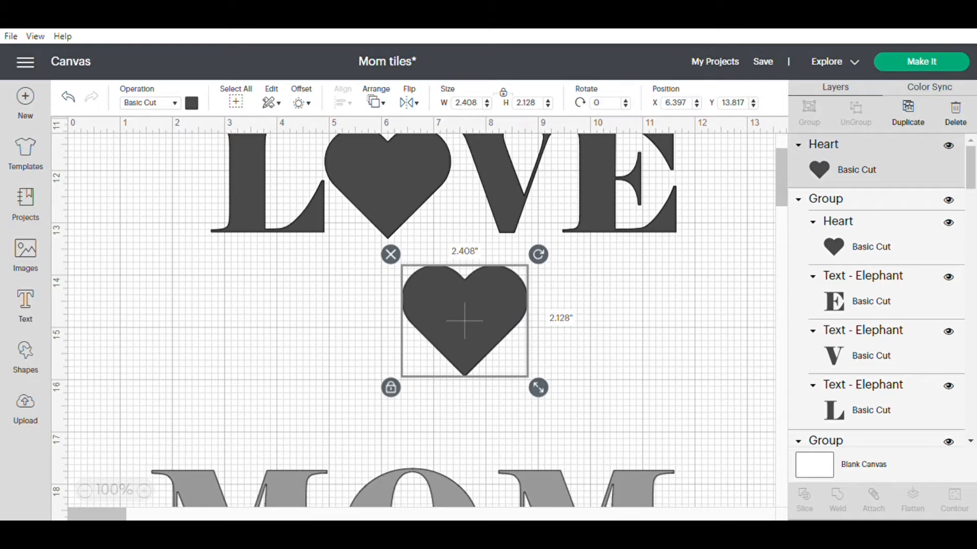
Add the recently uploaded photo of the two hands to the canvas.
click(25, 409)
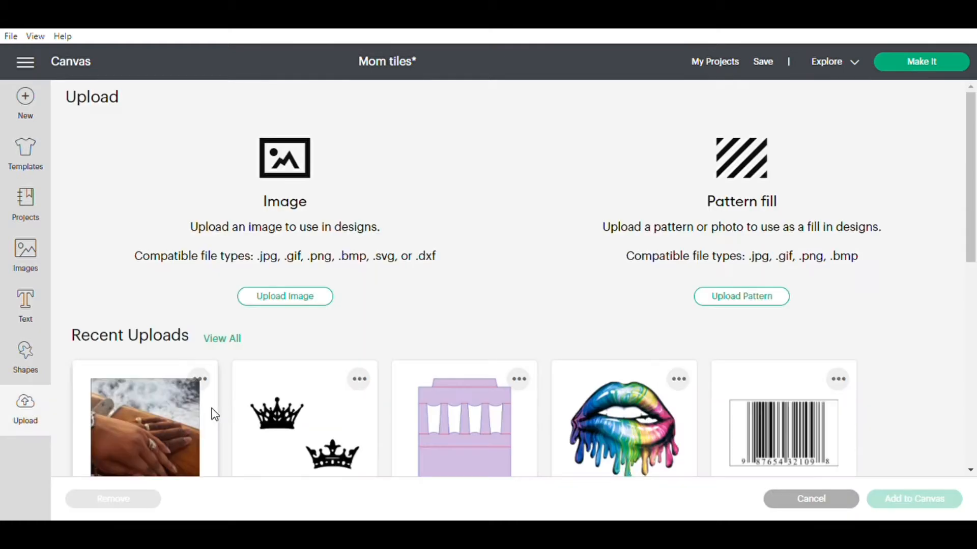
scroll(972, 169, down, 2)
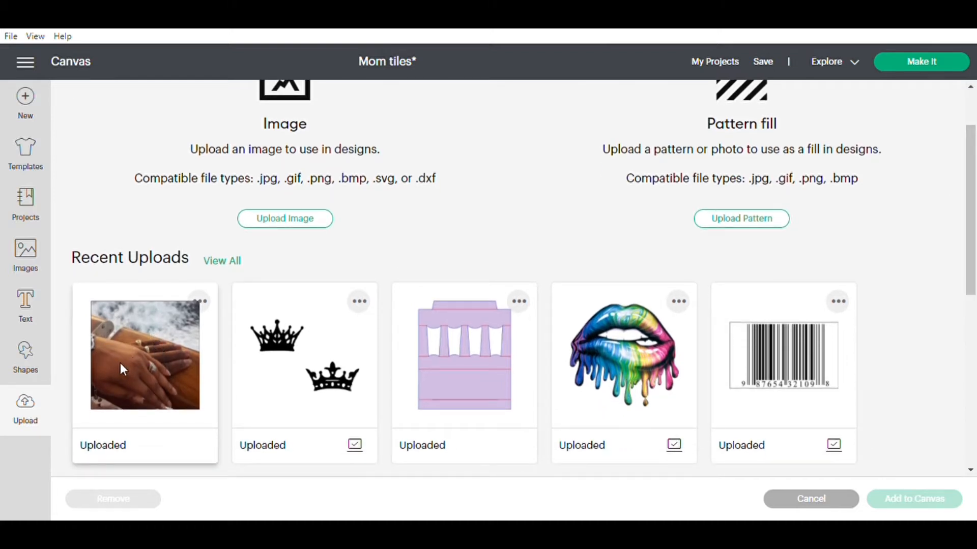
click(133, 358)
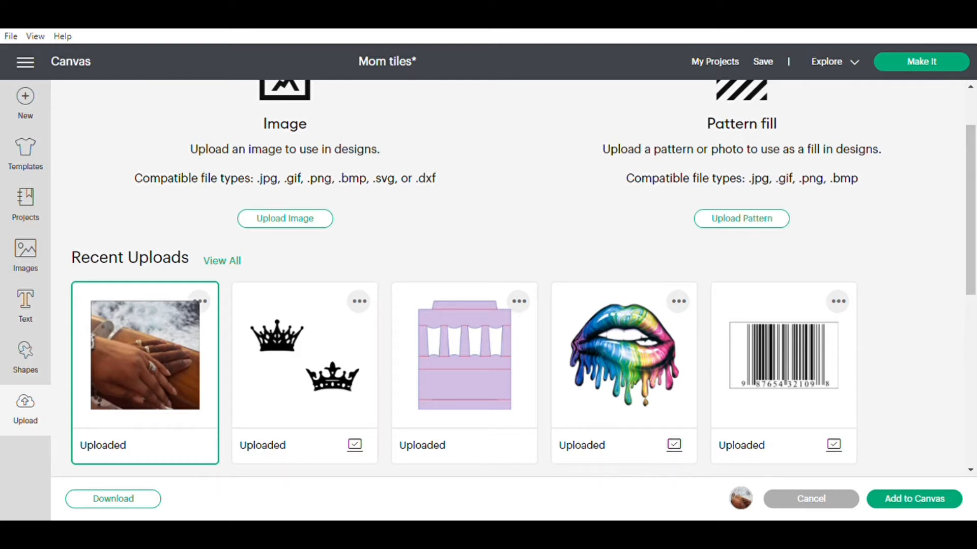
click(921, 501)
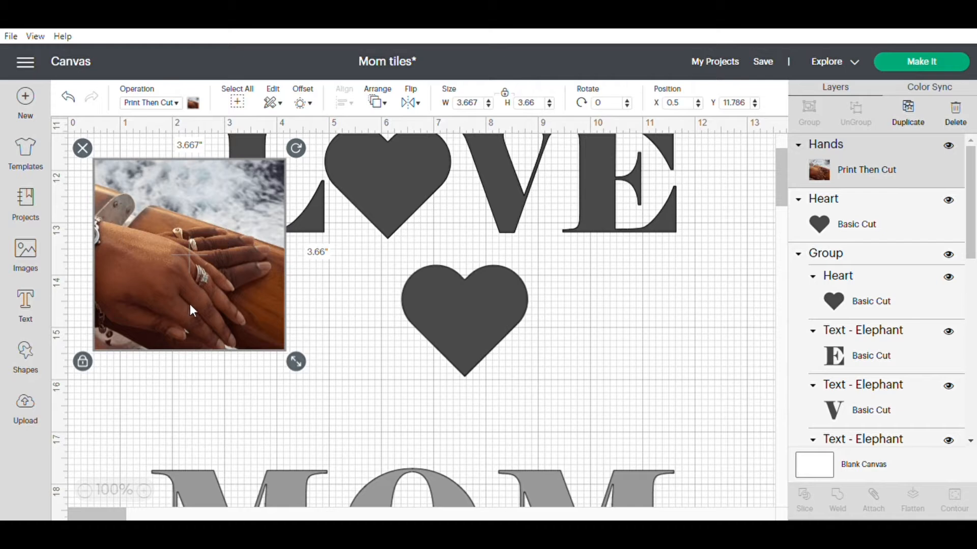
Place the heart copy and the hands photo side by side below LOVE, with the photo at about X 6.99, Y 13.3.
click(322, 331)
drag(190, 294, 597, 374)
drag(459, 317, 305, 323)
drag(628, 362, 564, 350)
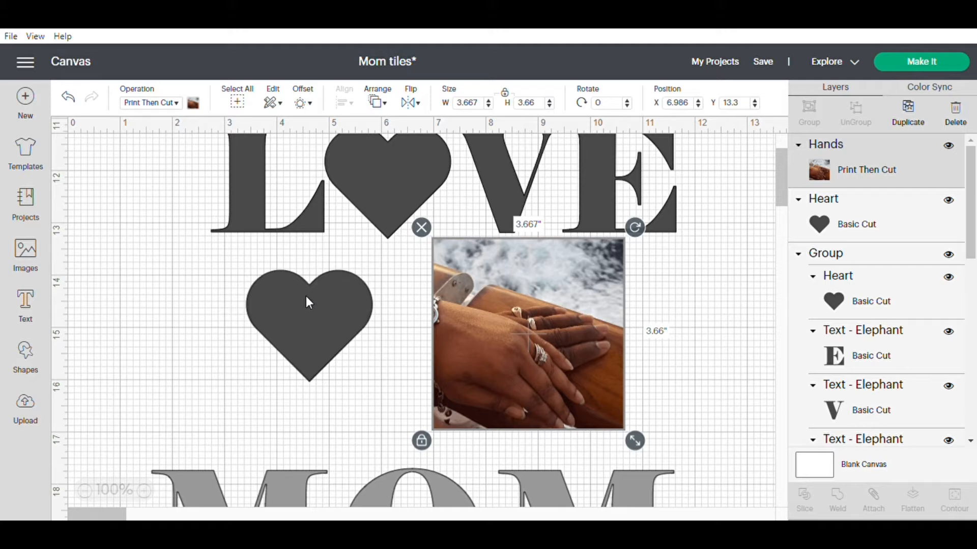
Shrink the hands photo to about 2.57 by 2.56 in and bring it and the heart copy closer together.
drag(635, 442, 578, 391)
drag(490, 304, 471, 315)
drag(316, 318, 338, 316)
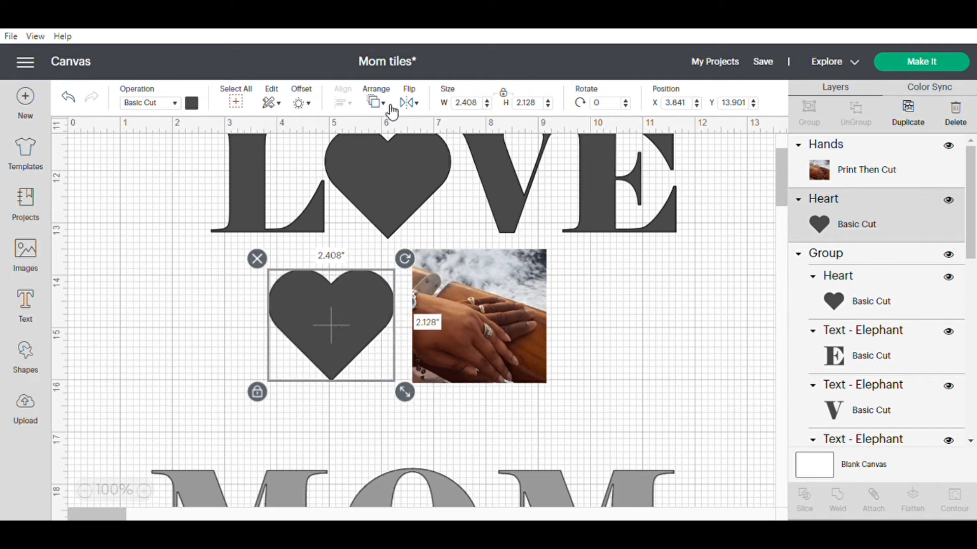
Place the heart copy over the hands photo at about X 6.63, Y 13.79 and bring it to the front.
click(356, 265)
drag(359, 275, 490, 309)
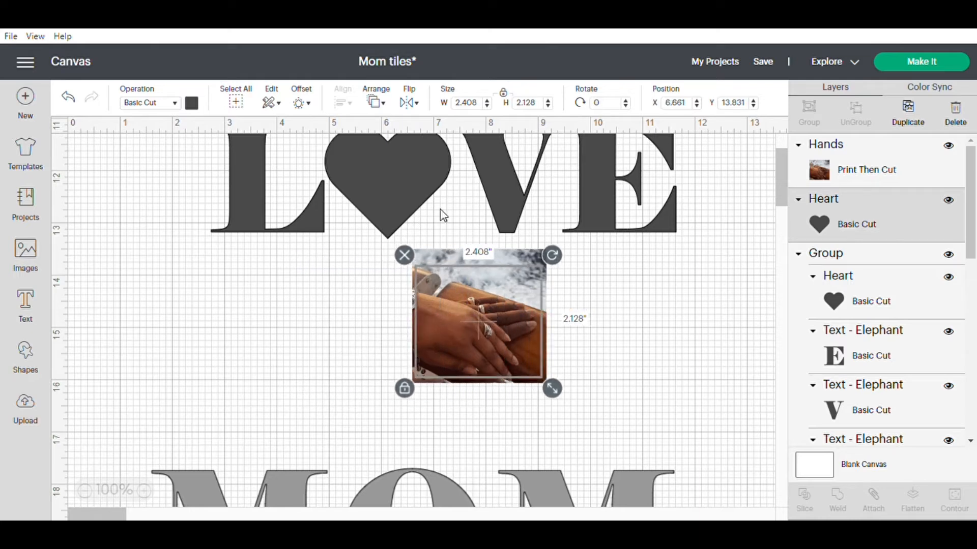
click(390, 108)
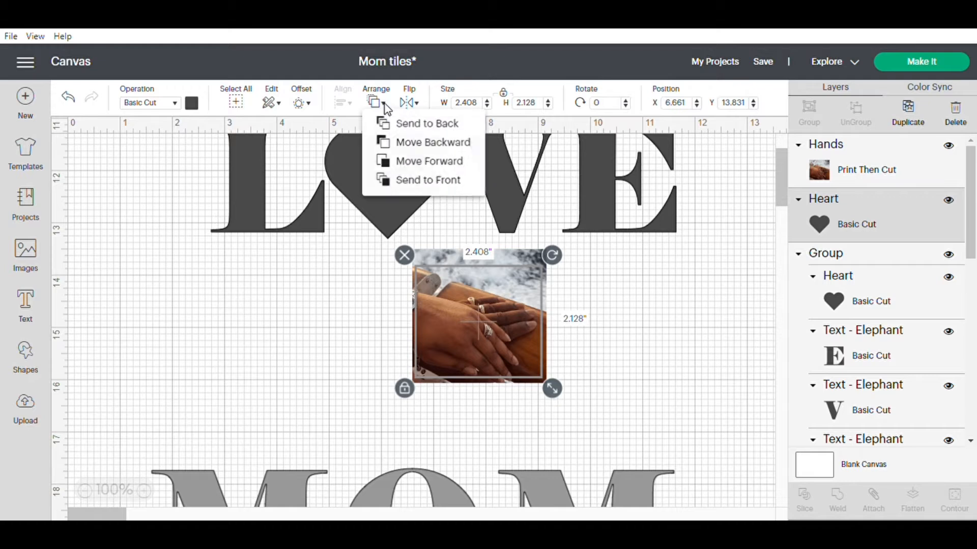
click(417, 181)
drag(496, 300, 493, 297)
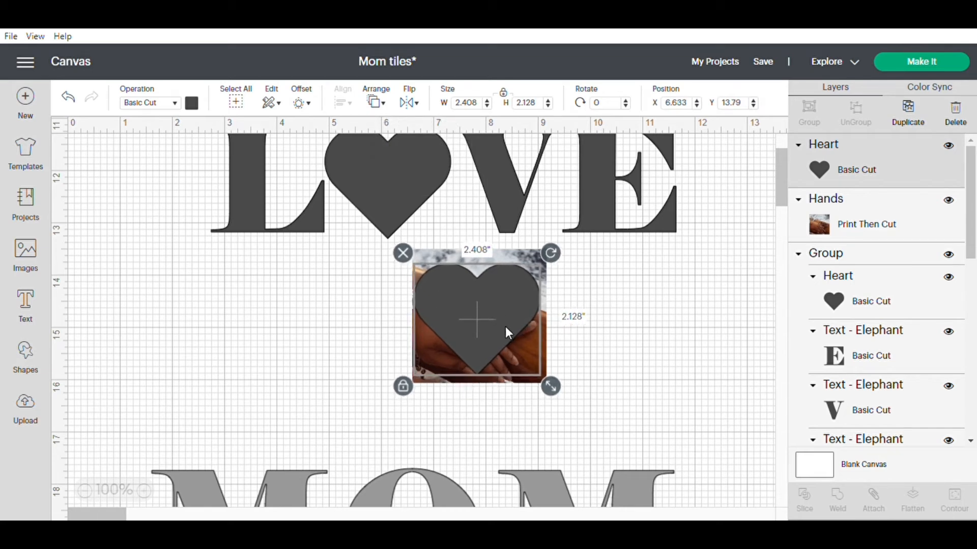
Enlarge the heart copy to about 2.52 by 2.23 in and adjust both positions so it fits within the photo.
drag(551, 390, 556, 392)
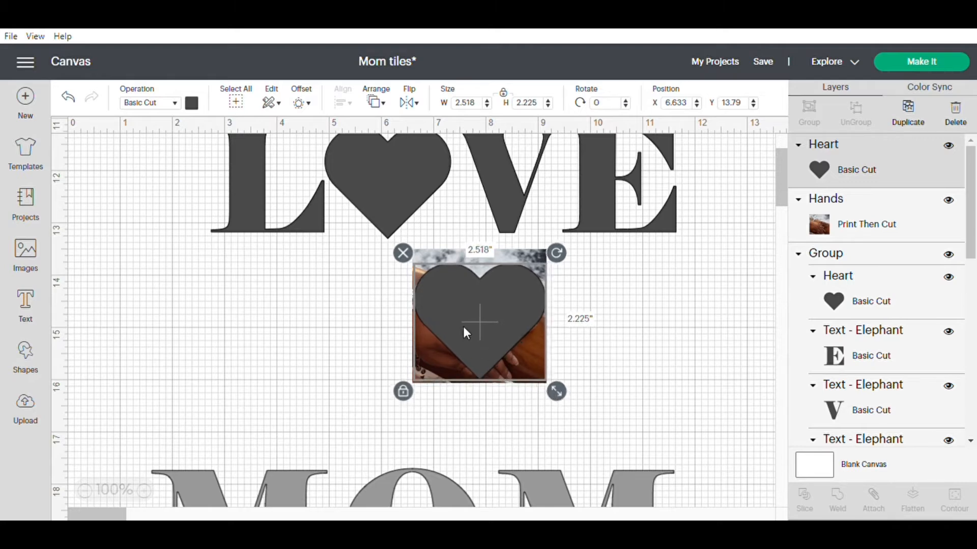
drag(481, 252, 484, 247)
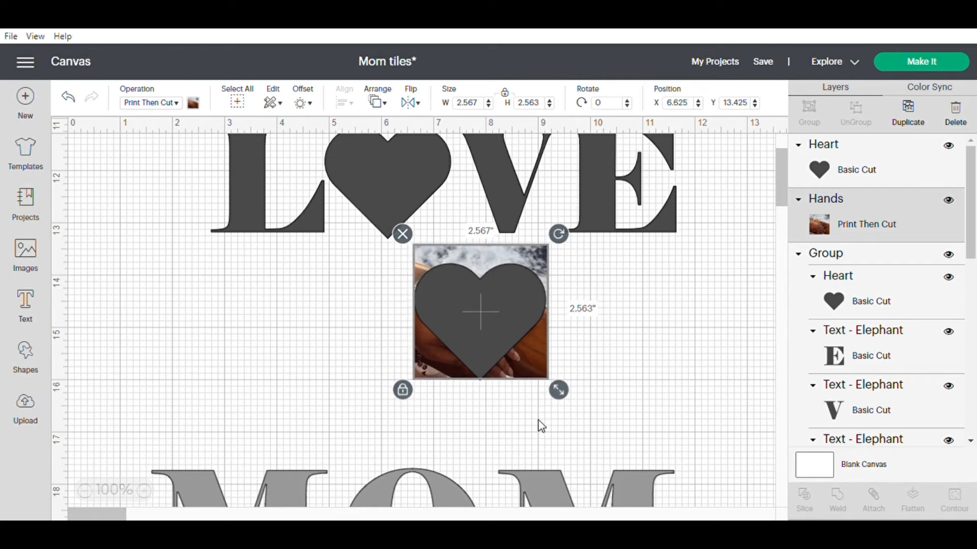
drag(479, 335, 479, 333)
click(611, 362)
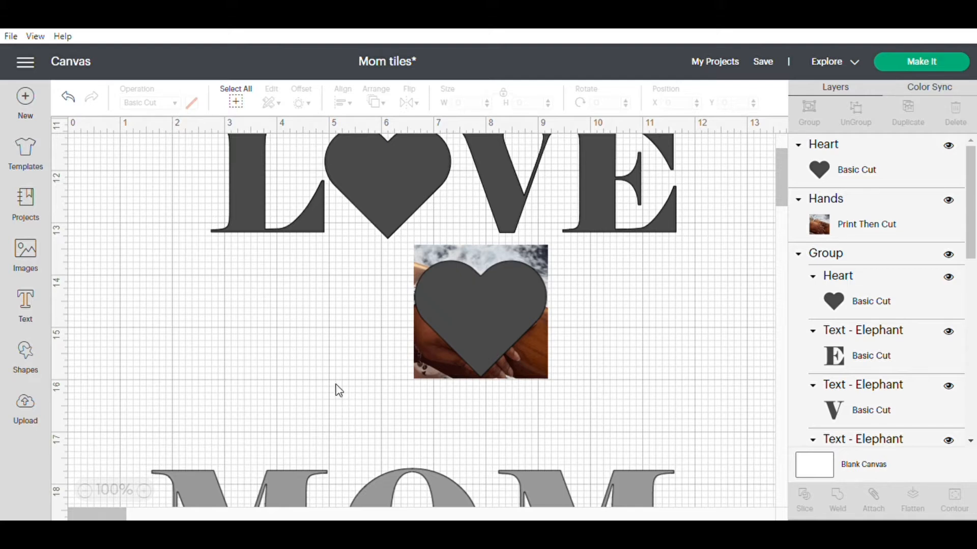
Slice the hands photo with the overlapping heart.
click(480, 309)
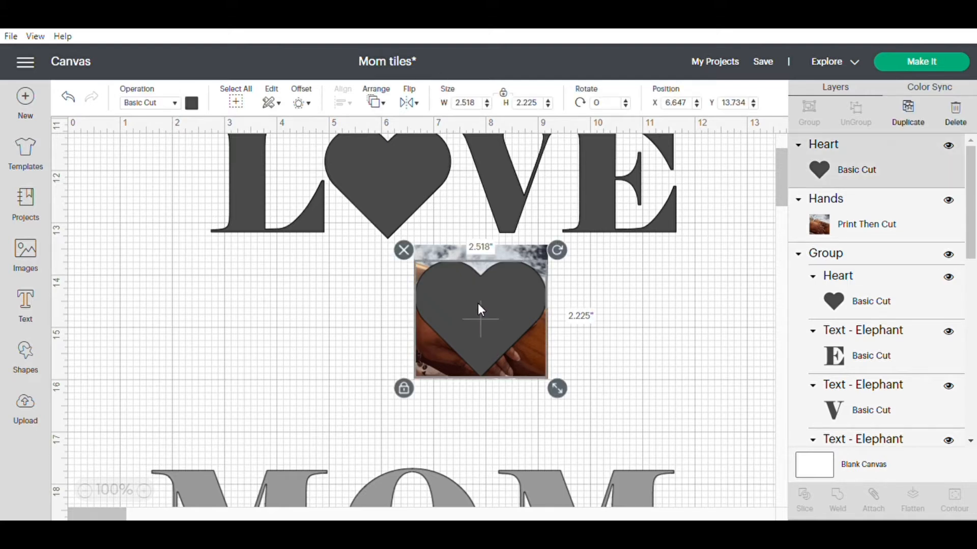
click(633, 336)
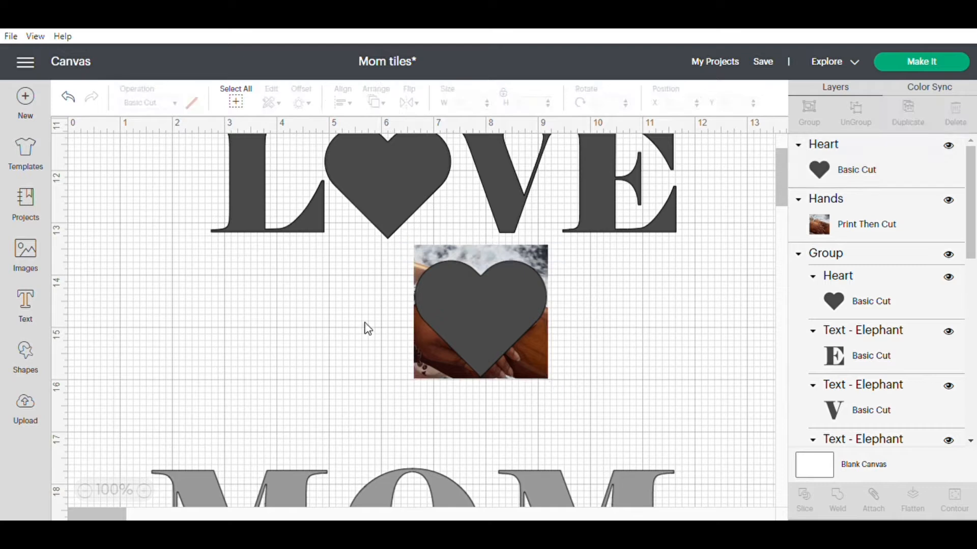
drag(400, 245, 574, 400)
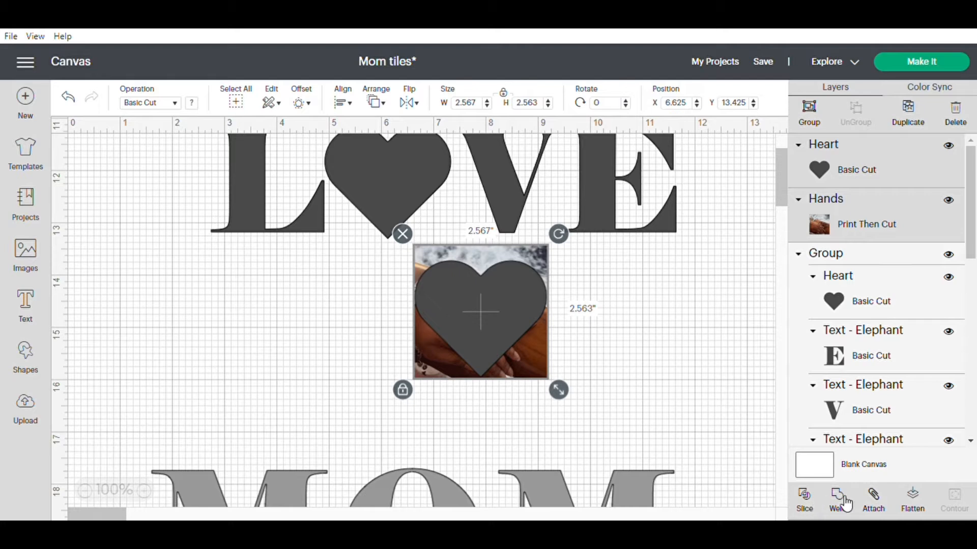
click(809, 506)
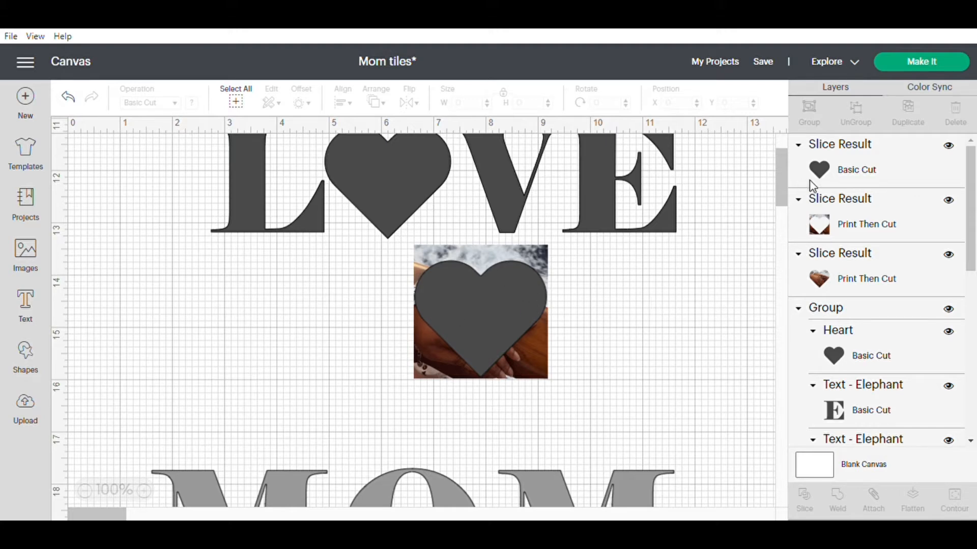
Delete the solid heart and the leftover photo surround from the slice results, keeping only the heart-shaped photo.
click(869, 172)
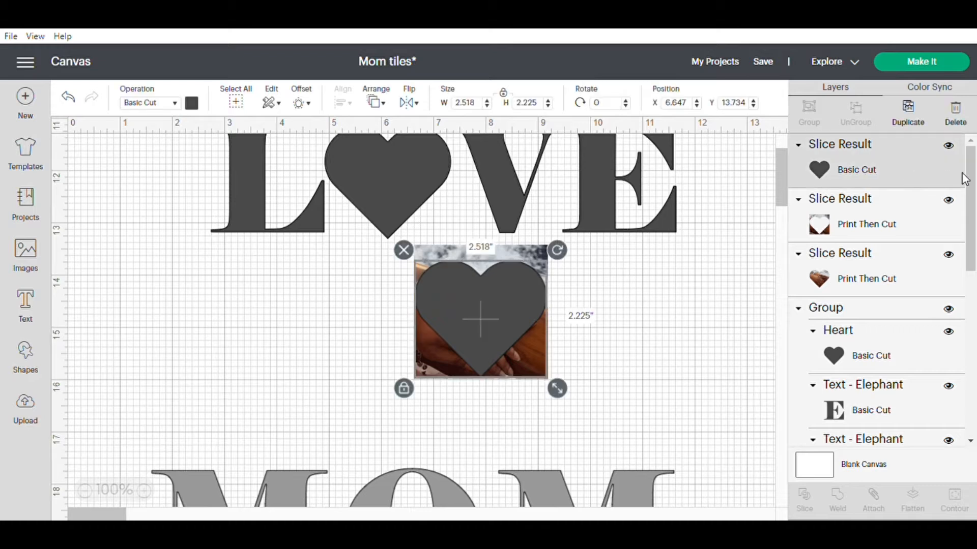
click(954, 111)
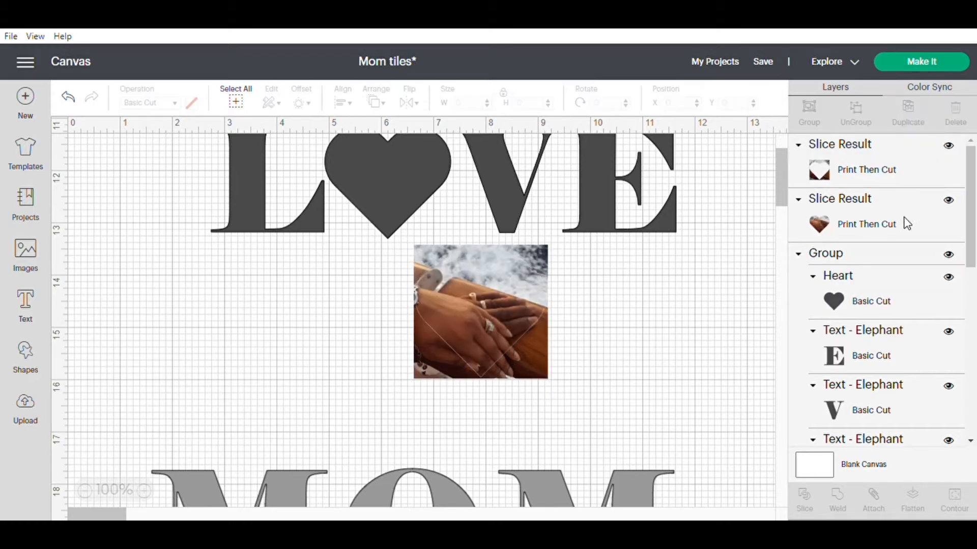
click(888, 171)
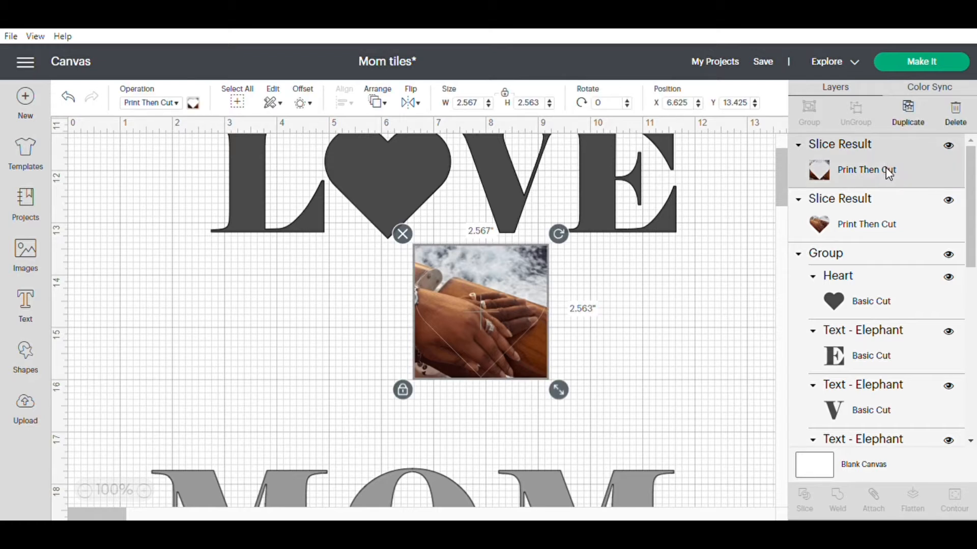
click(959, 121)
Try the photo heart over the black heart in LOVE, at about X 4.88, Y 11.11.
click(484, 293)
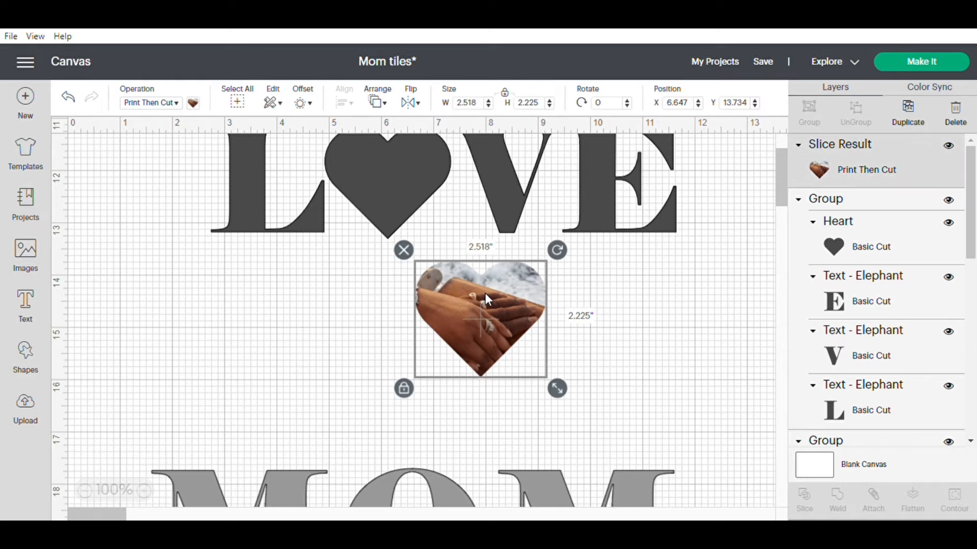
drag(484, 293, 465, 289)
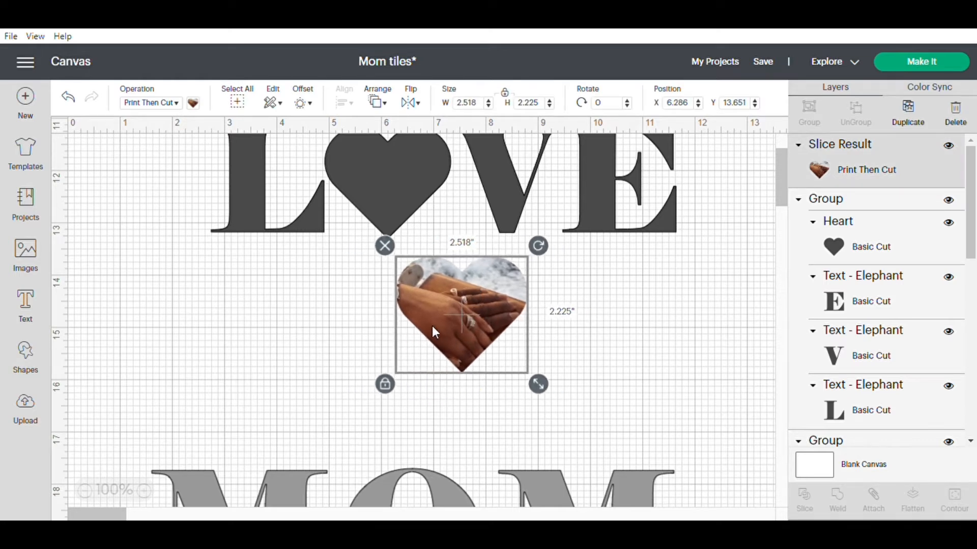
click(628, 327)
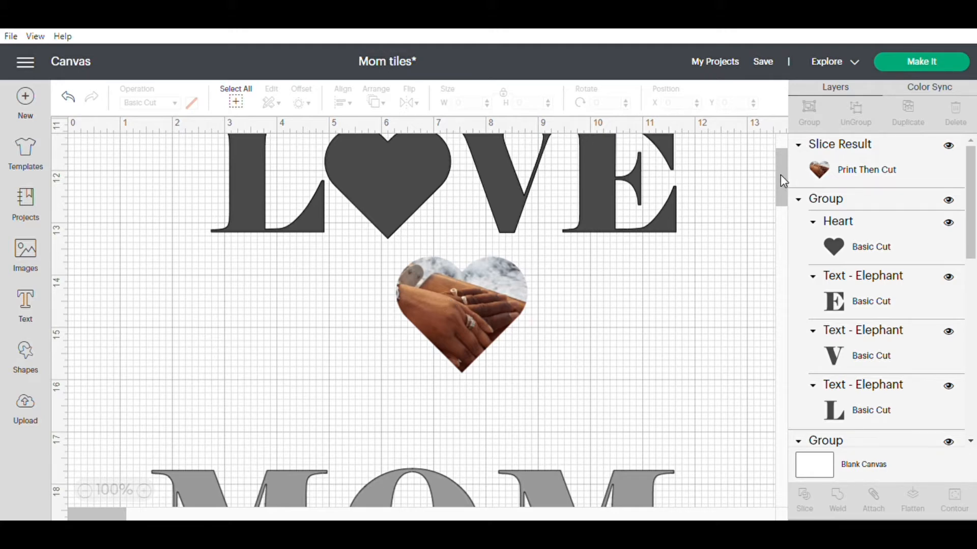
scroll(780, 175, up, 3)
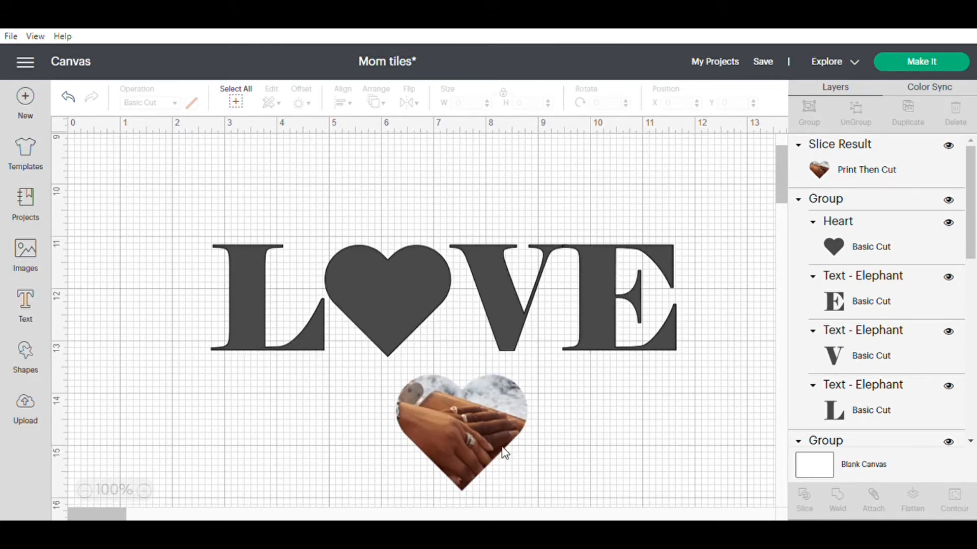
drag(474, 417, 403, 285)
click(460, 409)
click(400, 304)
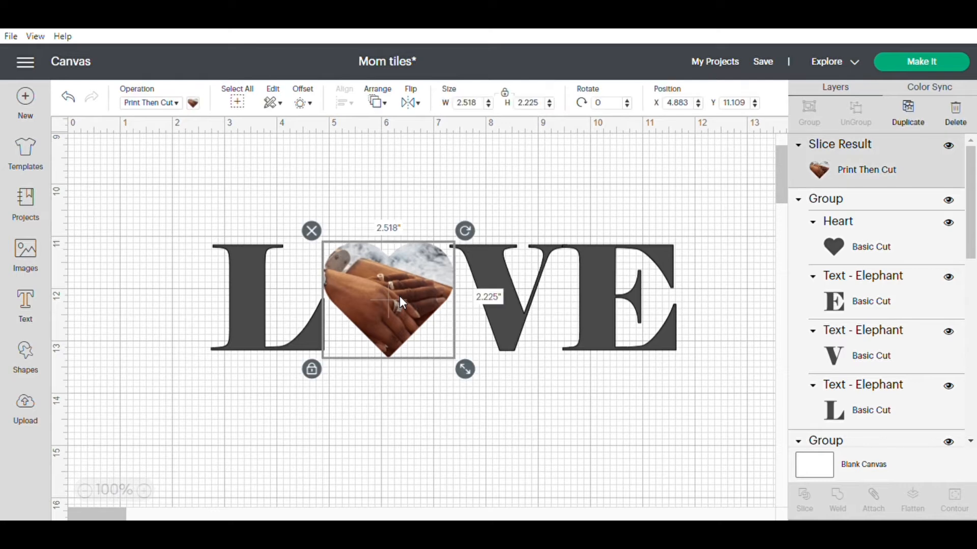
Move the photo heart below the word at about X 5.4, Y 13.33 and raise LOVE to about X 2.79, Y 10.8.
drag(395, 281, 390, 410)
drag(538, 277, 537, 256)
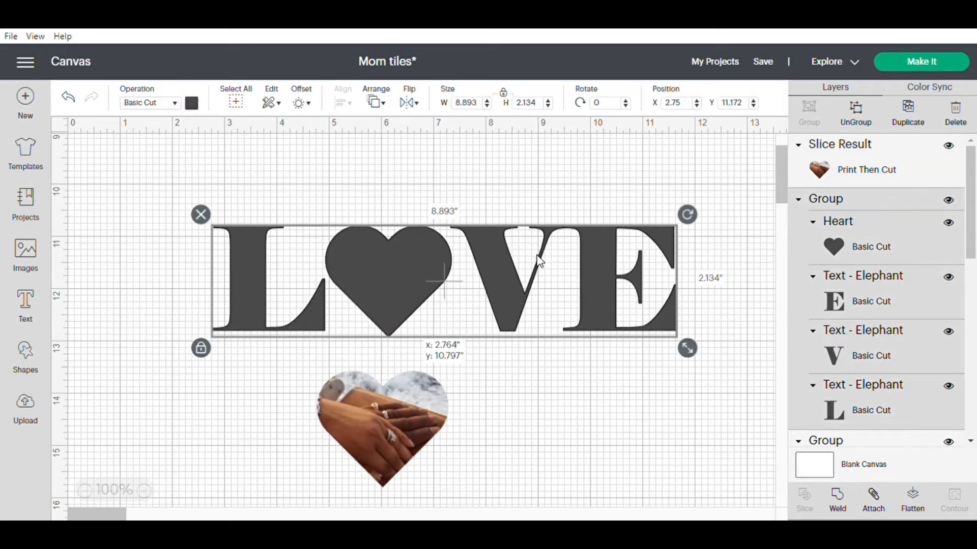
drag(414, 437, 449, 425)
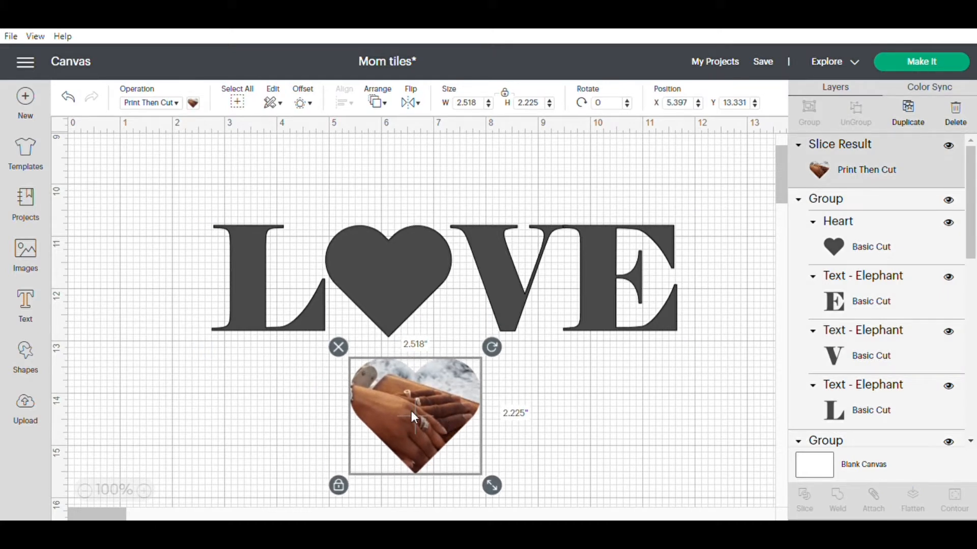
click(410, 247)
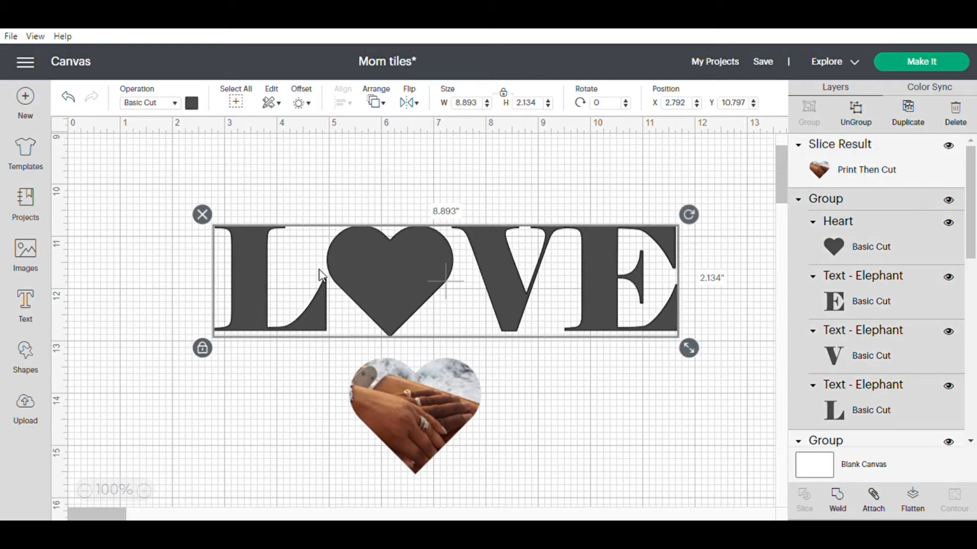
Delete the black heart from the LOVE group and place the photo heart in the gap between L and V.
click(846, 242)
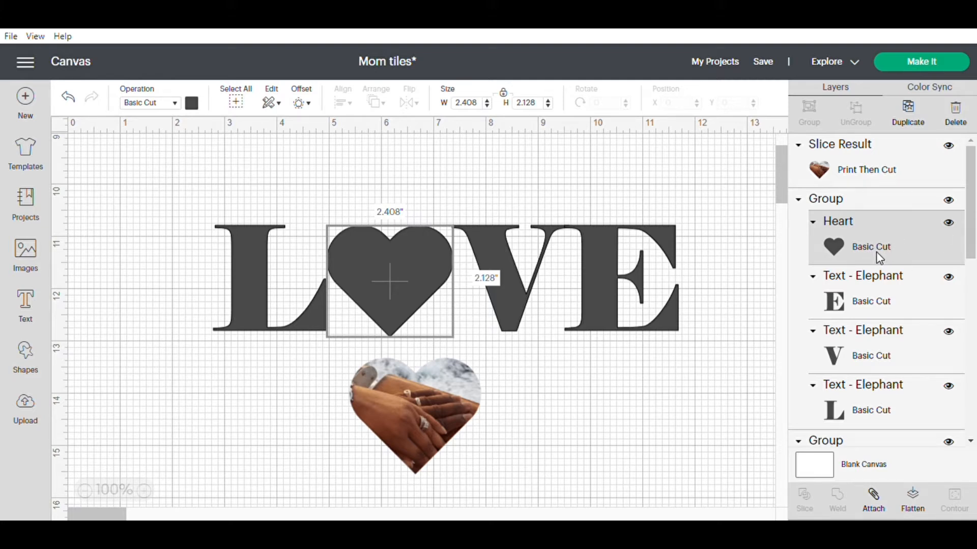
click(958, 117)
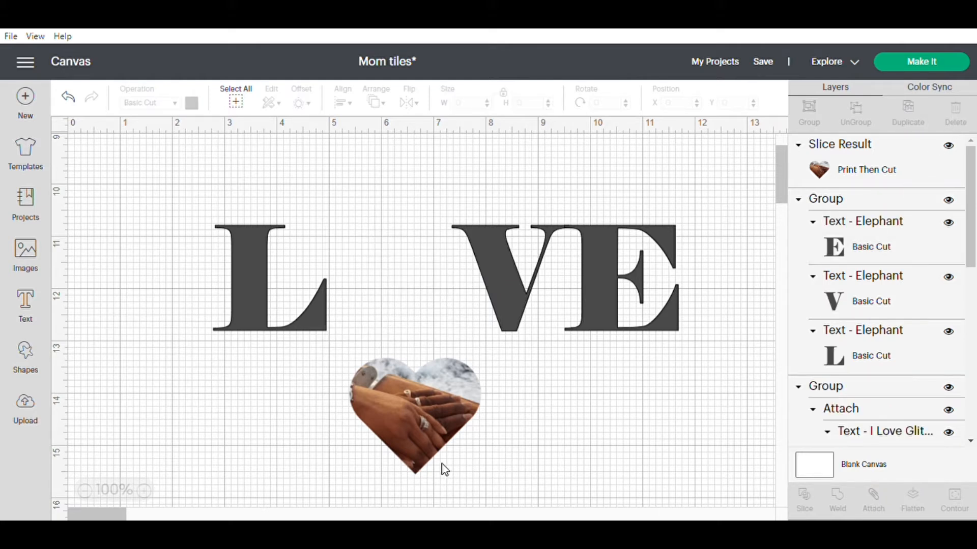
drag(426, 410, 401, 274)
click(407, 353)
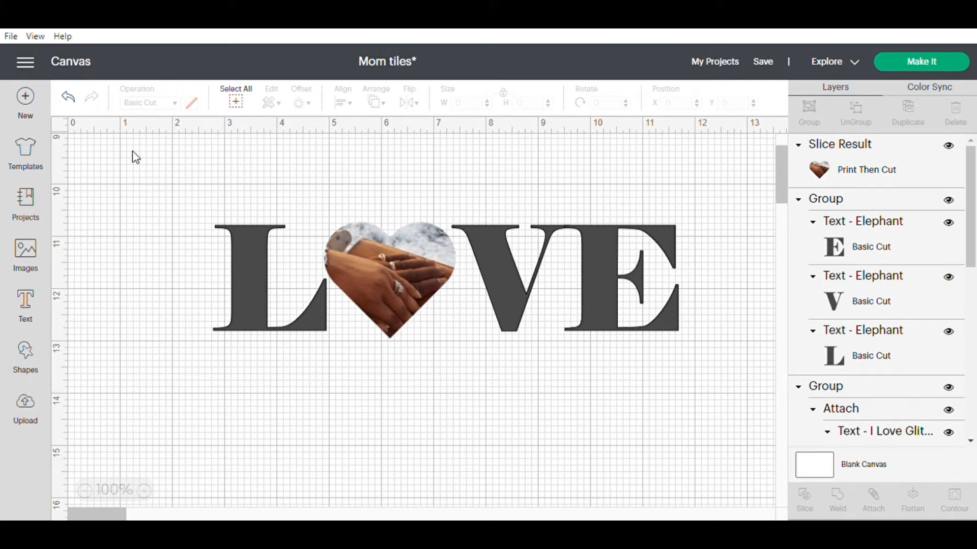
Align the photo heart and the LOVE letters along their bottom edges.
drag(173, 191, 713, 359)
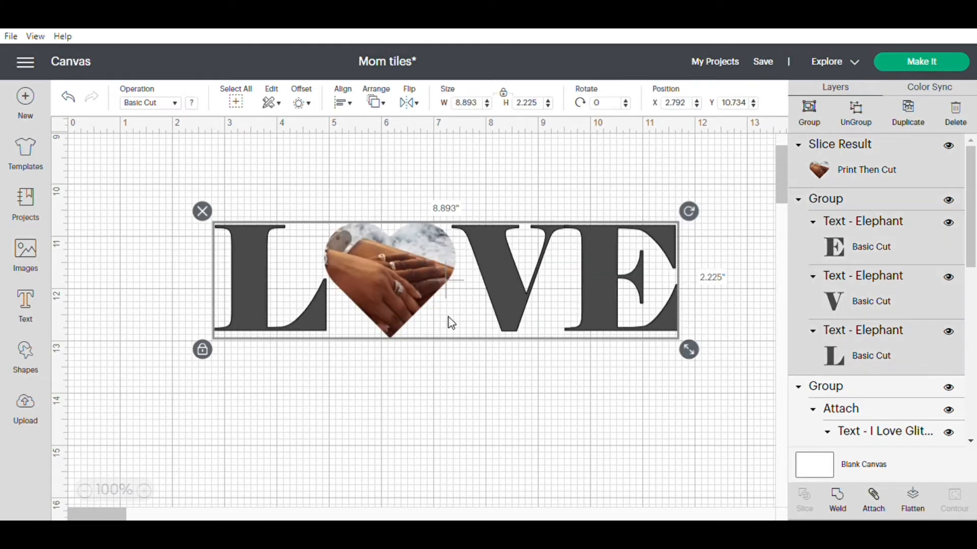
click(352, 104)
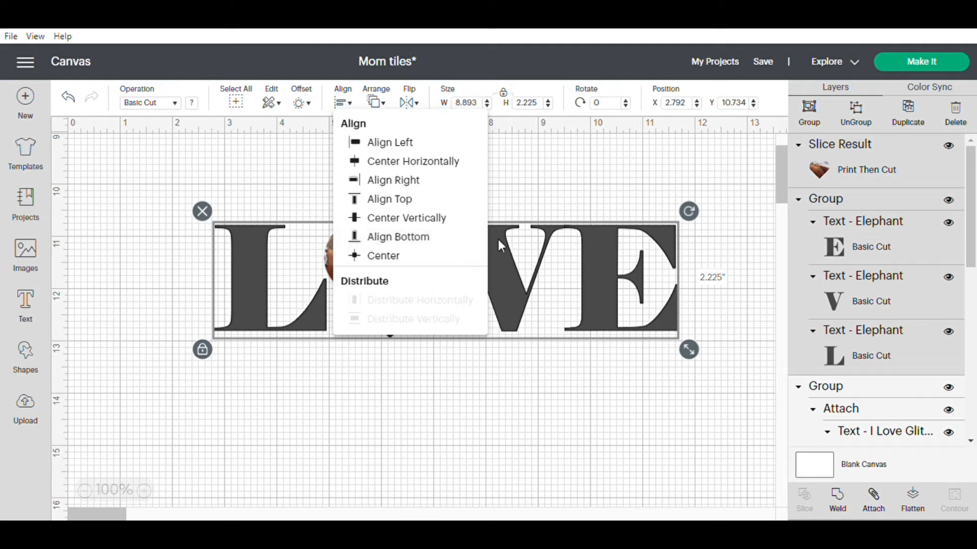
click(415, 250)
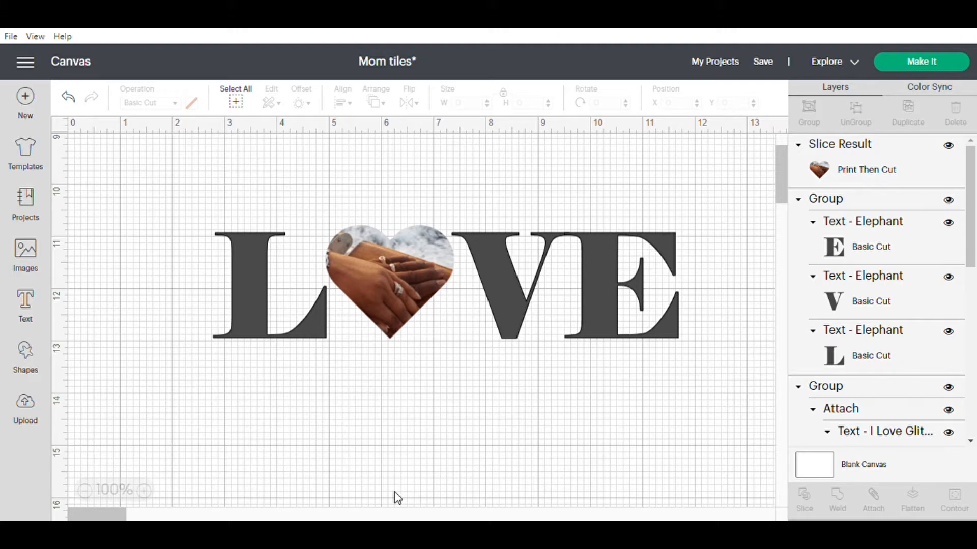
Group the photo heart with the LOVE letters and move the word up to about X 2.82, Y 9.71.
drag(197, 214, 707, 379)
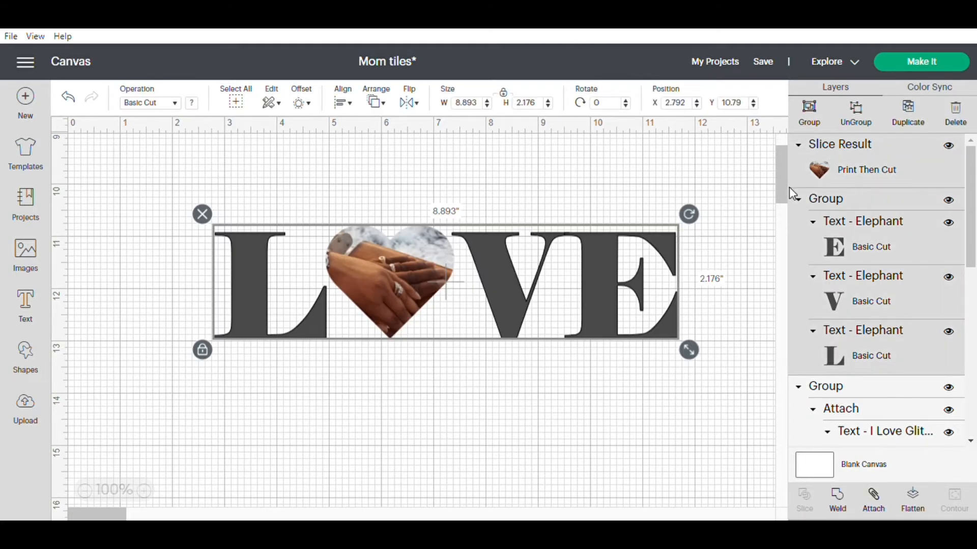
click(809, 113)
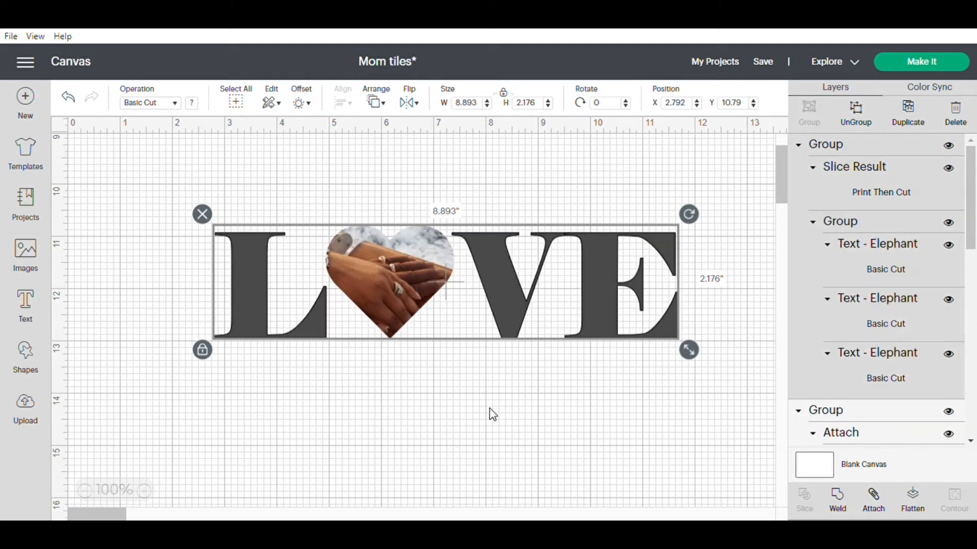
drag(610, 318, 615, 247)
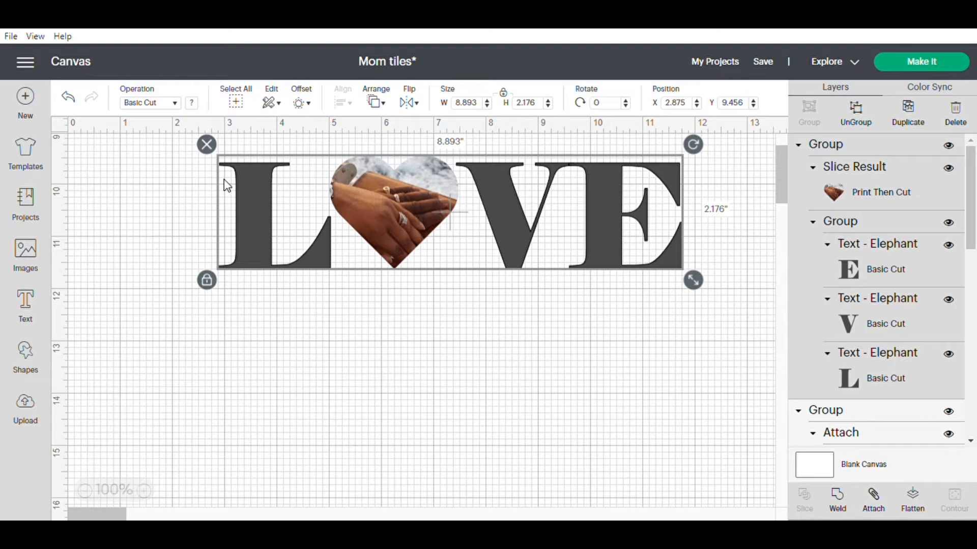
drag(246, 172, 243, 184)
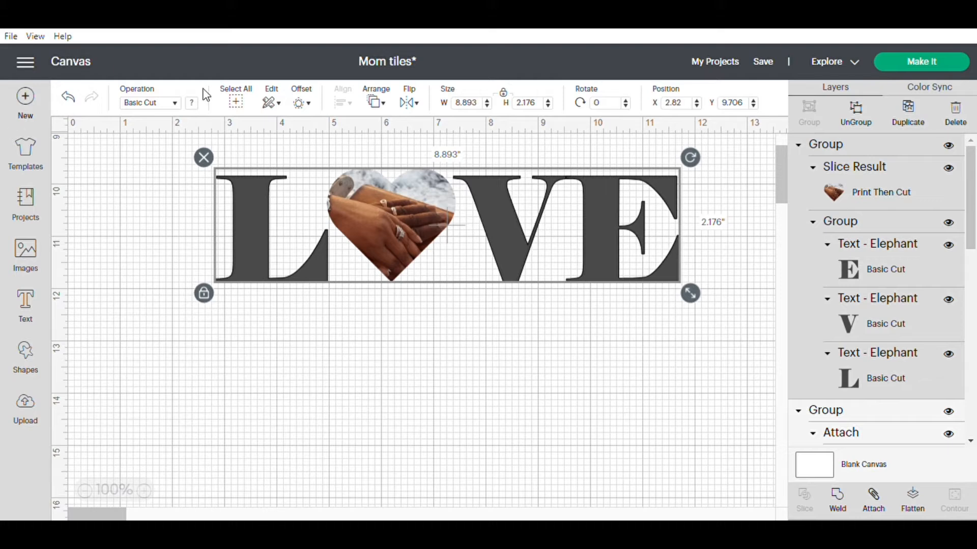
Add an underscore "_" text in the I Love Glitter font and place the heart flourish beneath the L at about X 2.6, Y 12.35.
click(27, 311)
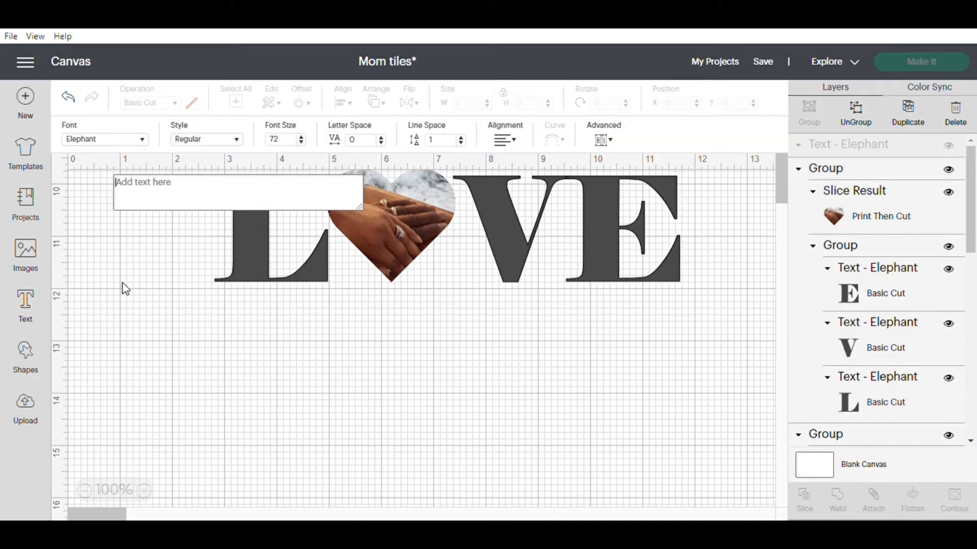
click(142, 141)
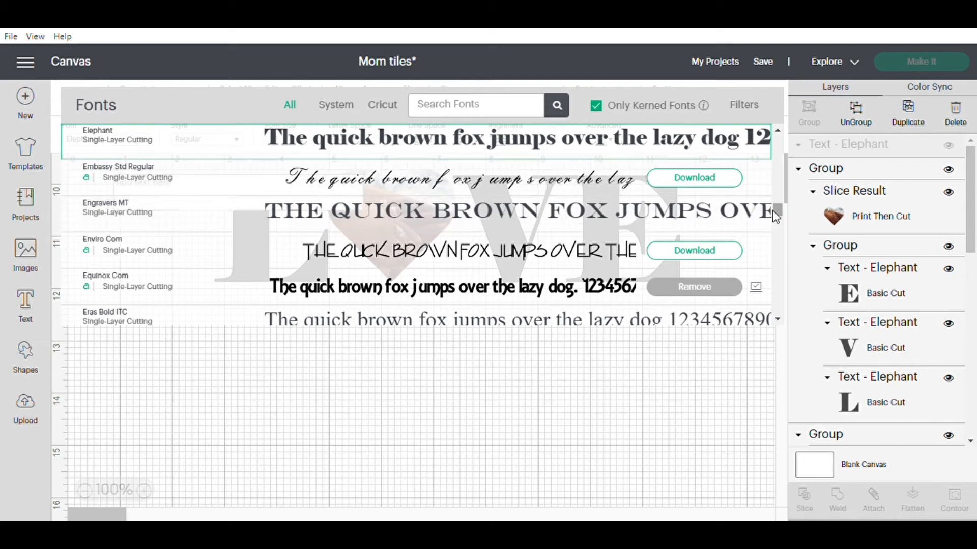
drag(774, 209, 779, 136)
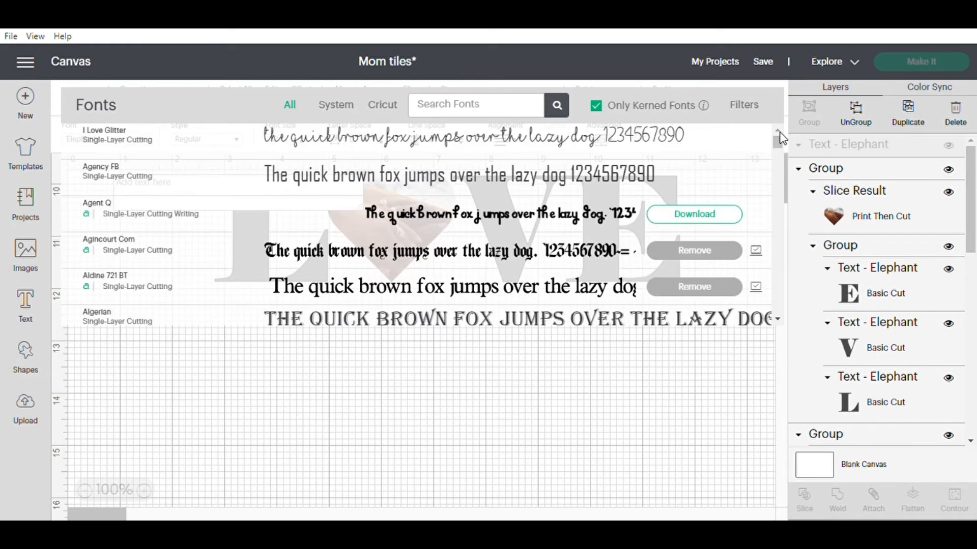
click(183, 142)
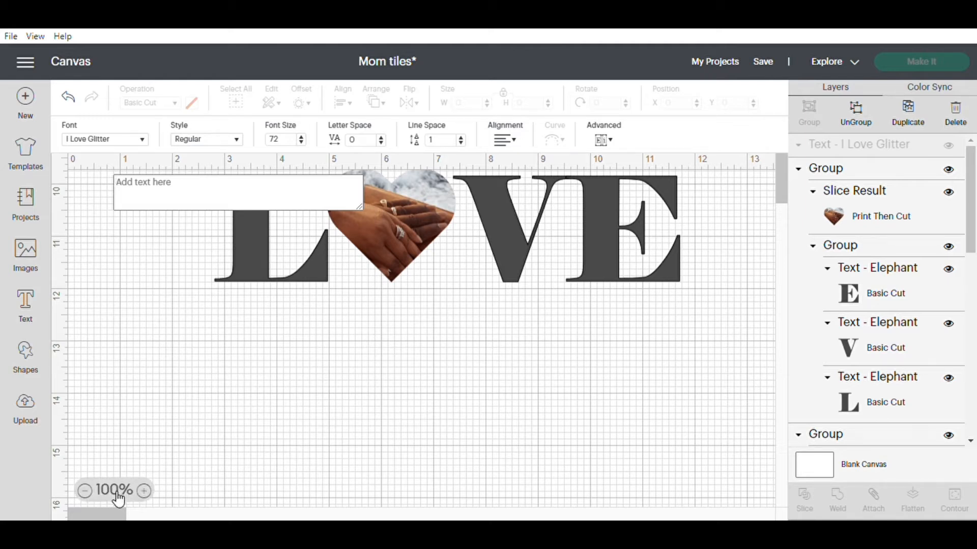
text(_)
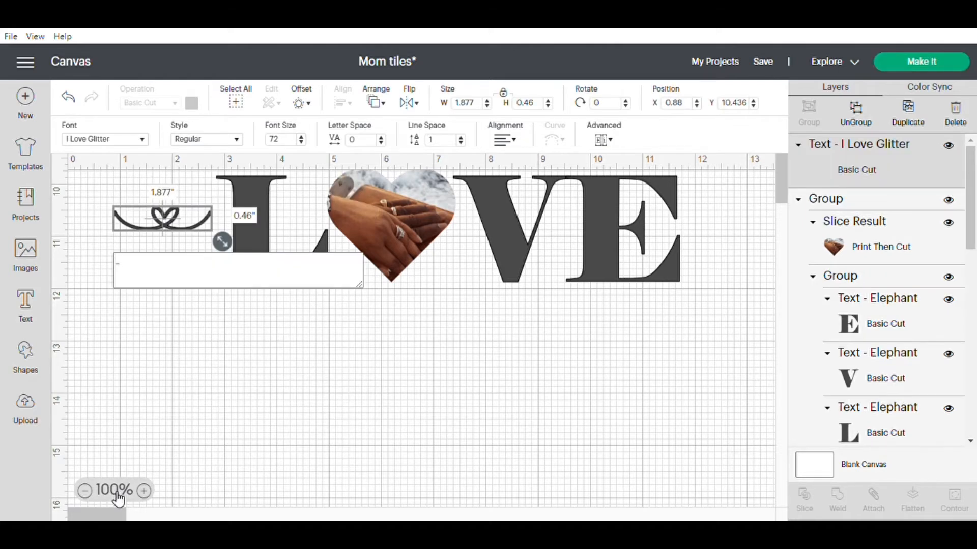
click(169, 221)
drag(170, 222, 257, 318)
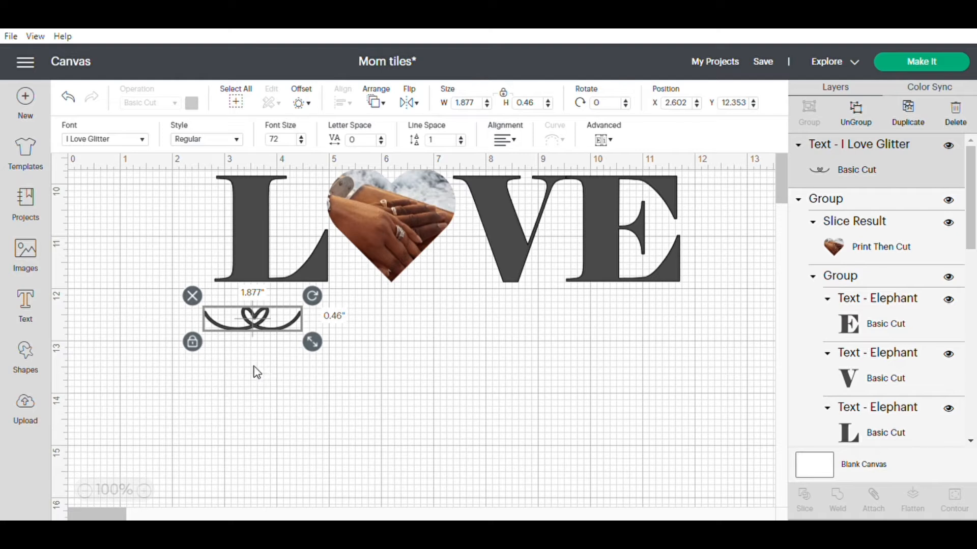
click(392, 360)
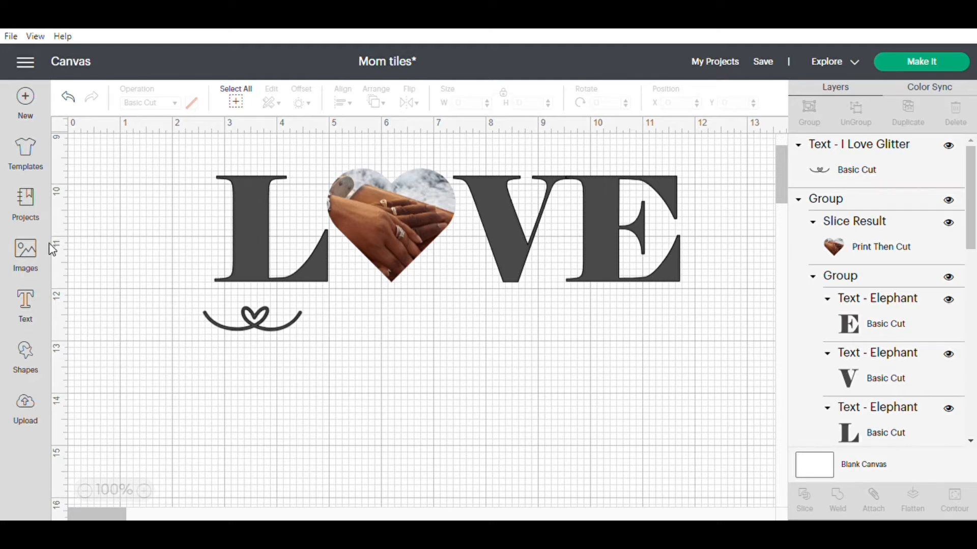
Add a second I Love Glitter flourish with a filled heart and place it beneath the word at about X 5.57, Y 12.66.
click(31, 295)
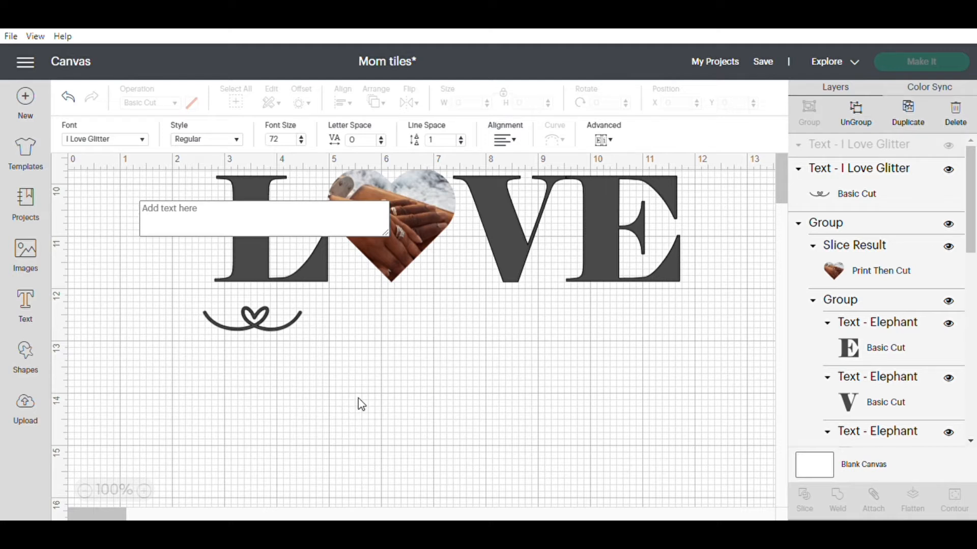
key(ctrl+v)
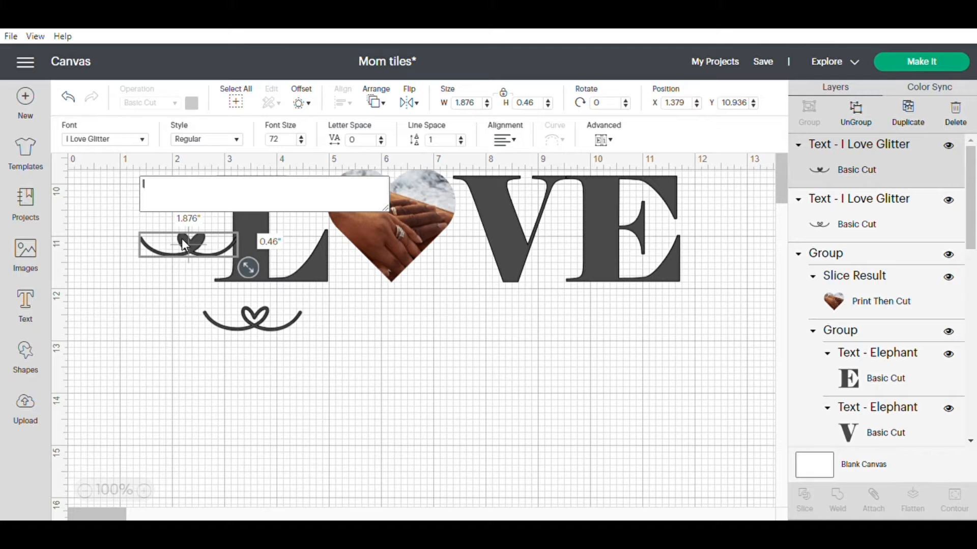
drag(182, 239, 406, 329)
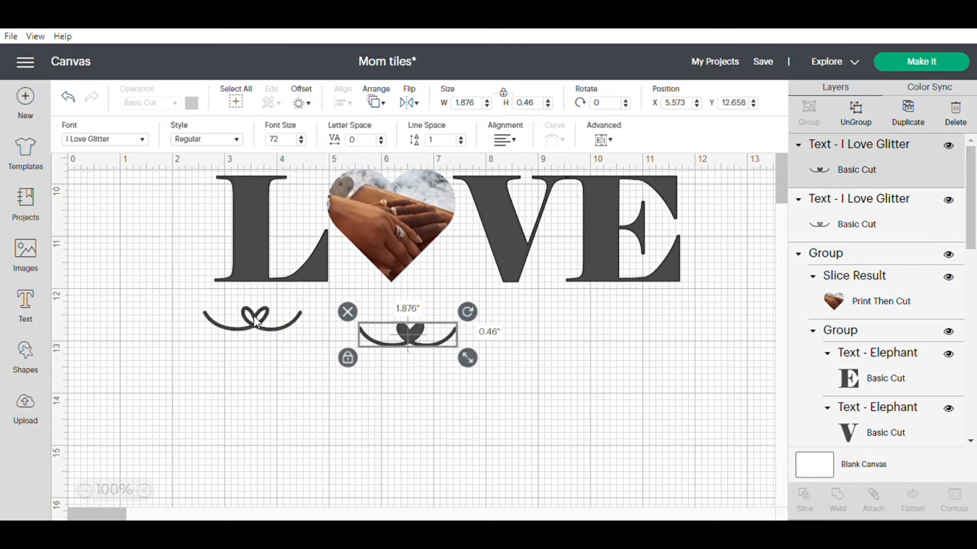
Move the outlined-heart flourish to about X 2.06, Y 12.53 and delete the filled-heart flourish.
drag(256, 321, 228, 329)
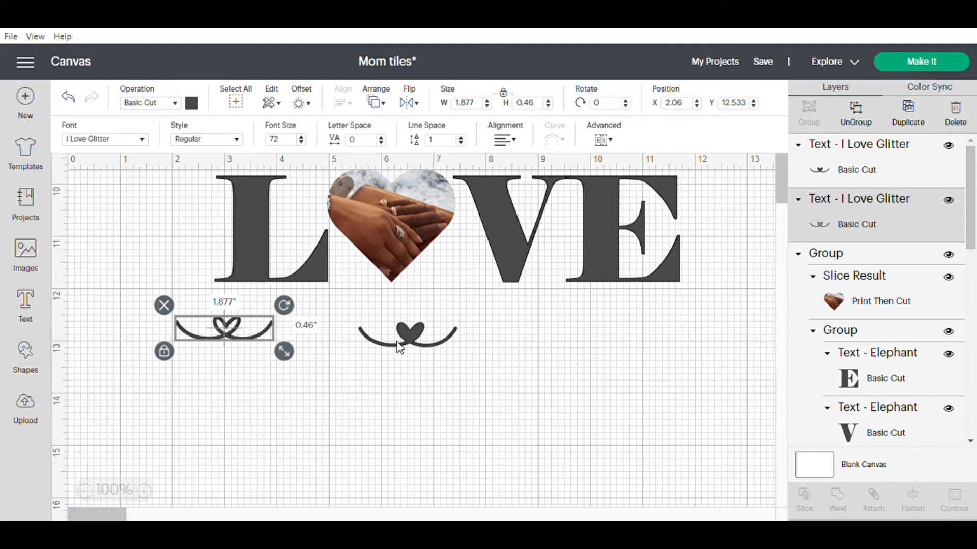
click(414, 334)
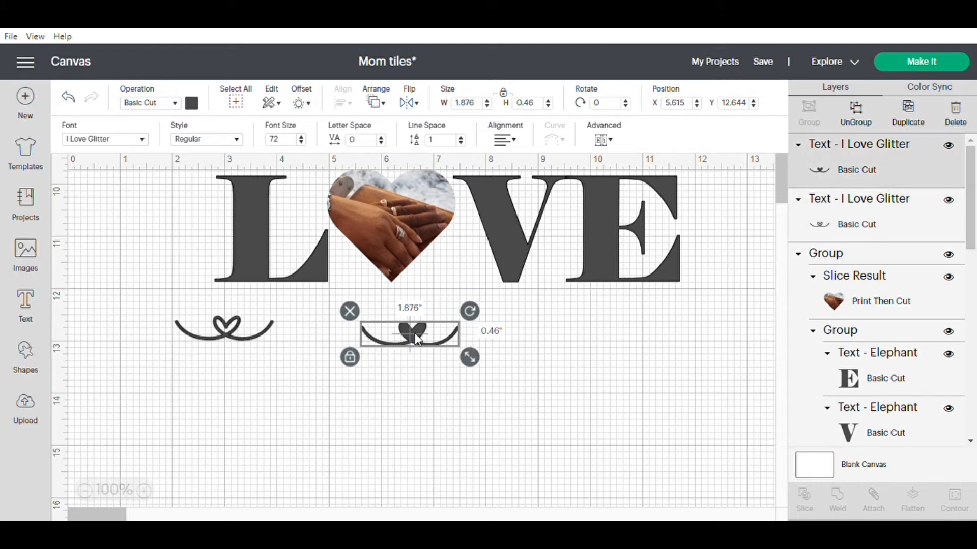
click(351, 310)
Extend the outlined-heart flourish text with the couple's first names in capitals, separated by an underscore.
click(236, 327)
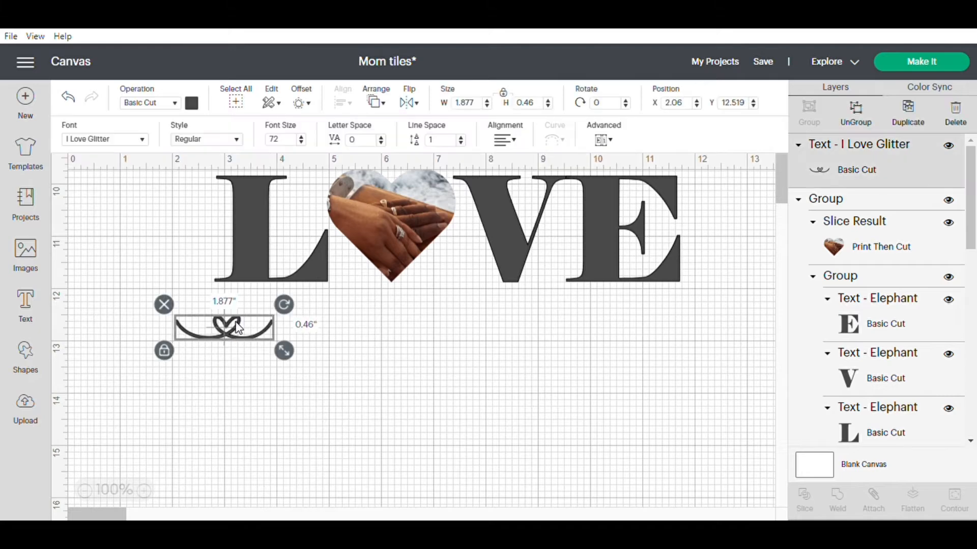
double_click(236, 327)
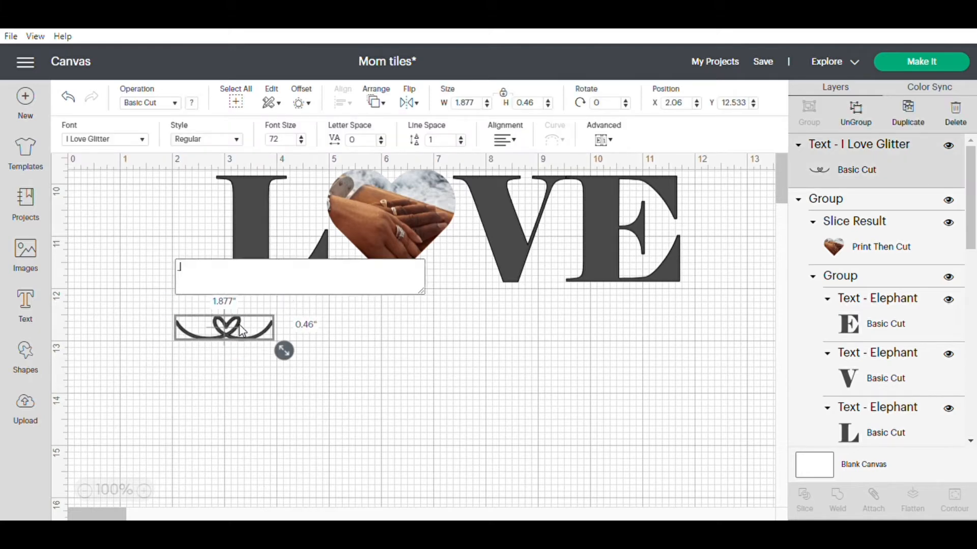
click(416, 350)
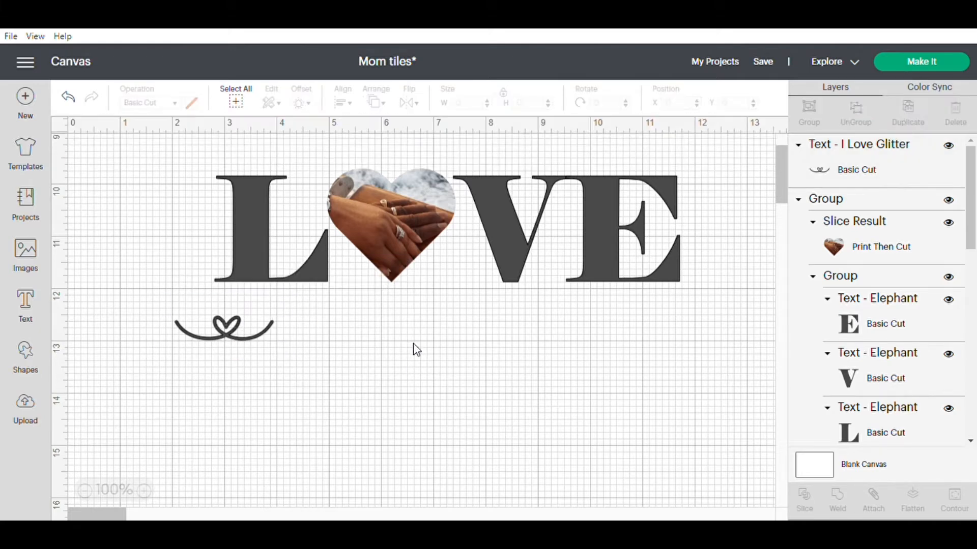
double_click(232, 334)
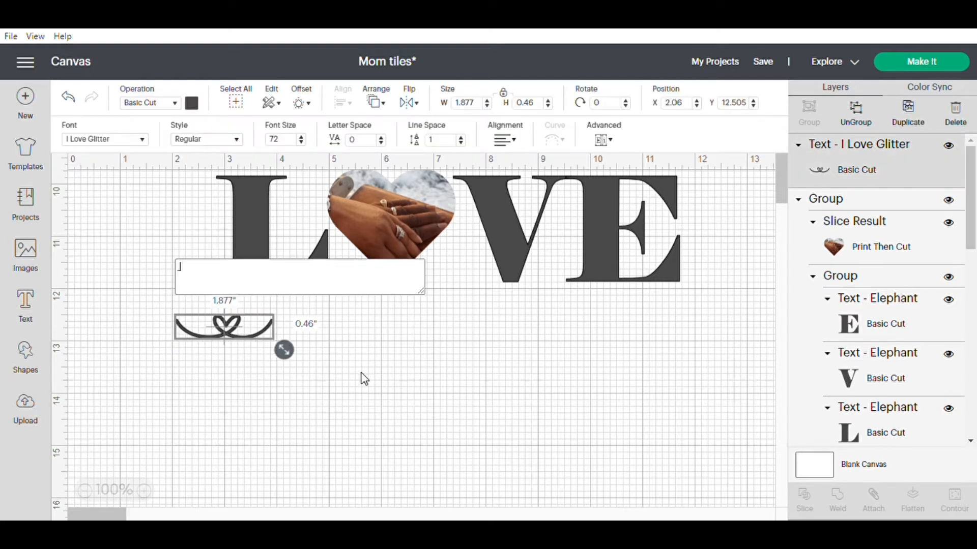
text(TIM)
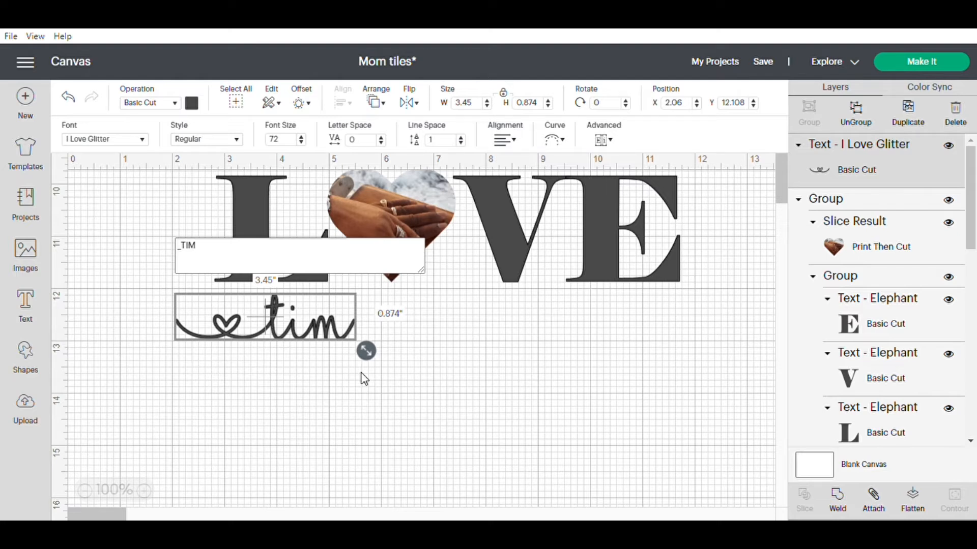
text(_YOLANDA)
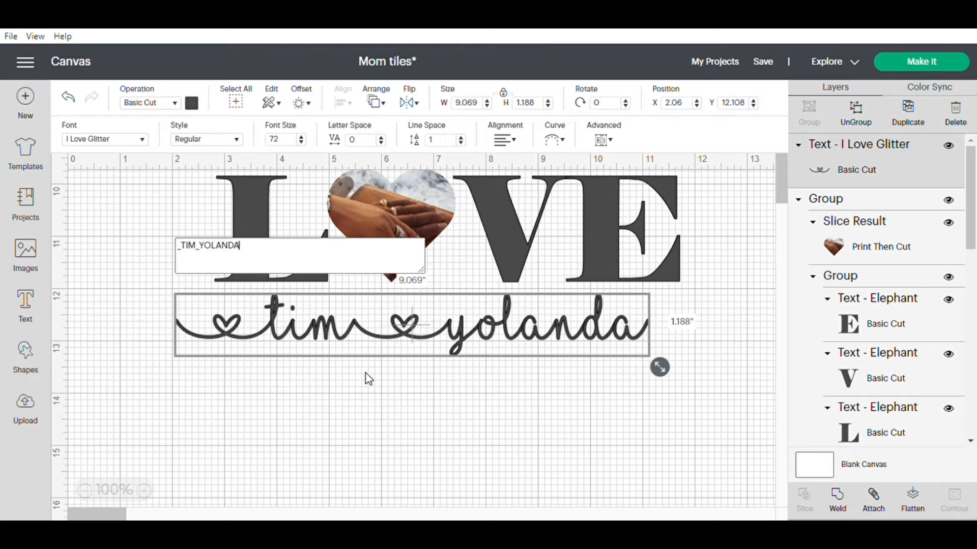
Move the names text directly beneath the LOVE word at about X 2.66, Y 11.98.
click(475, 340)
click(505, 414)
drag(529, 344, 560, 332)
click(546, 423)
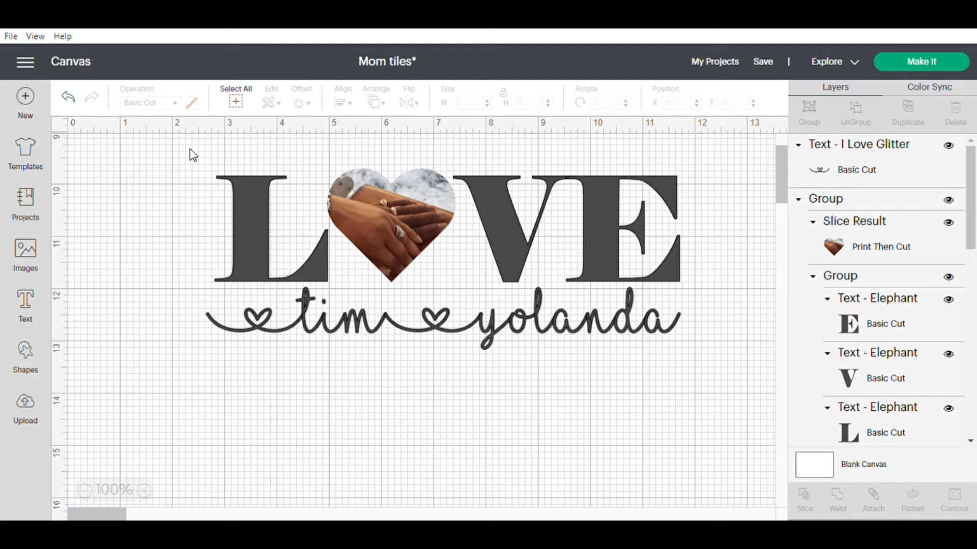
click(344, 324)
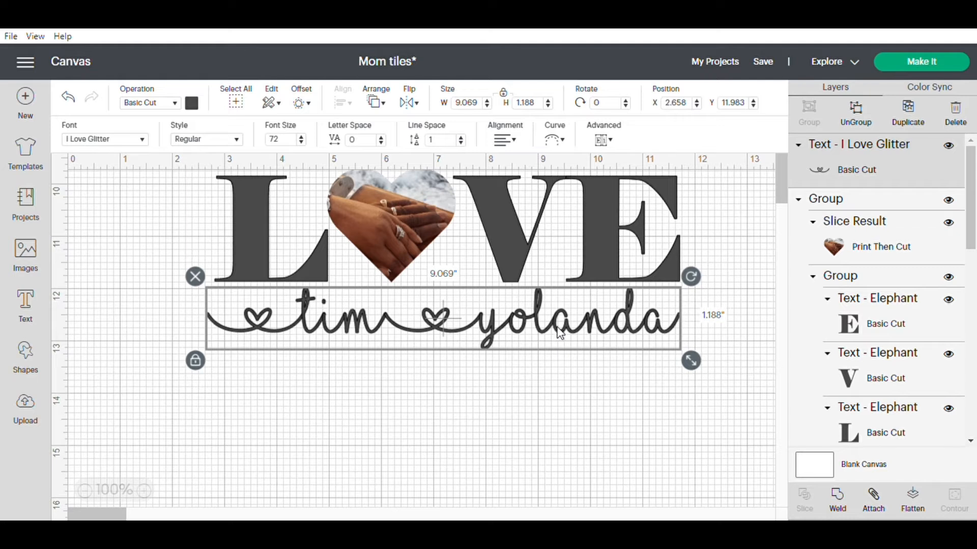
click(497, 405)
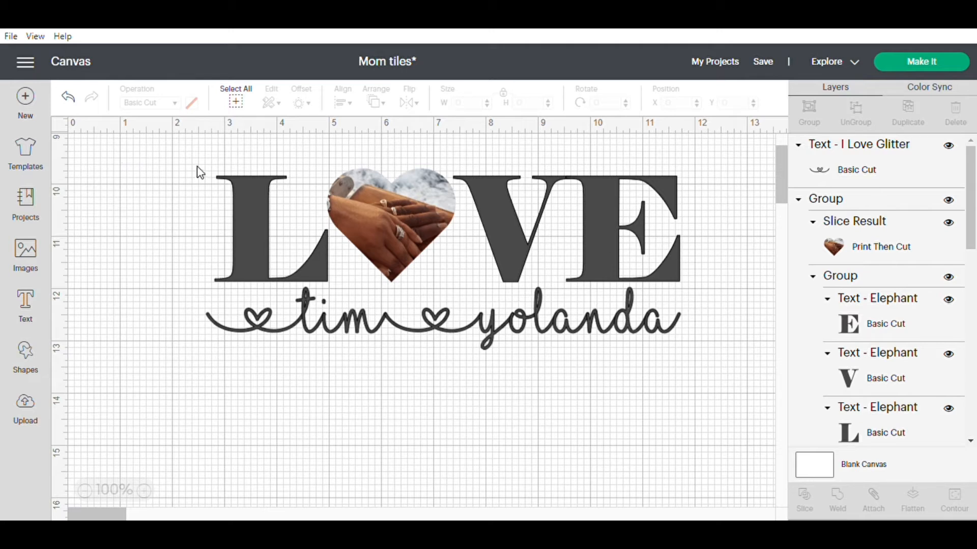
Group the LOVE word with the names text and move the design to about X 2.74, Y 9.9.
drag(195, 163, 709, 360)
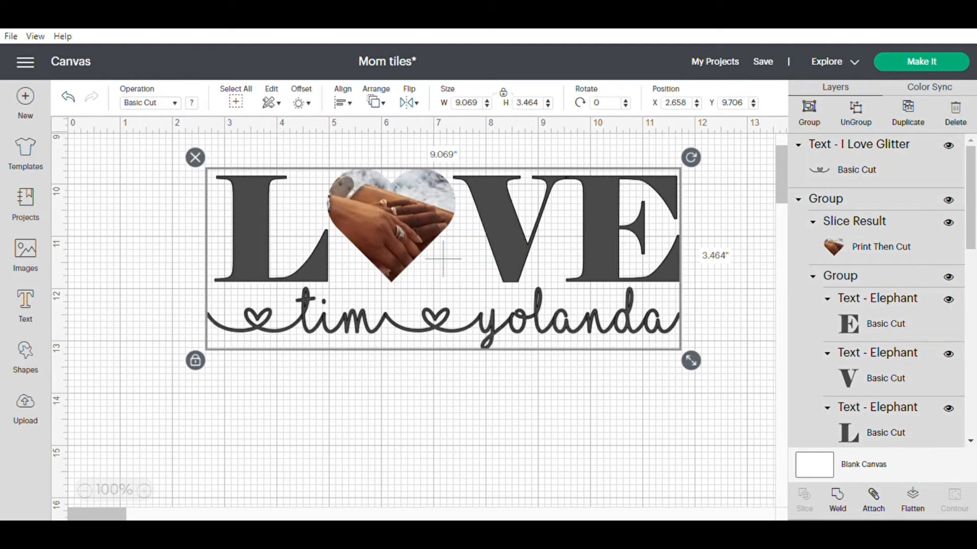
click(816, 116)
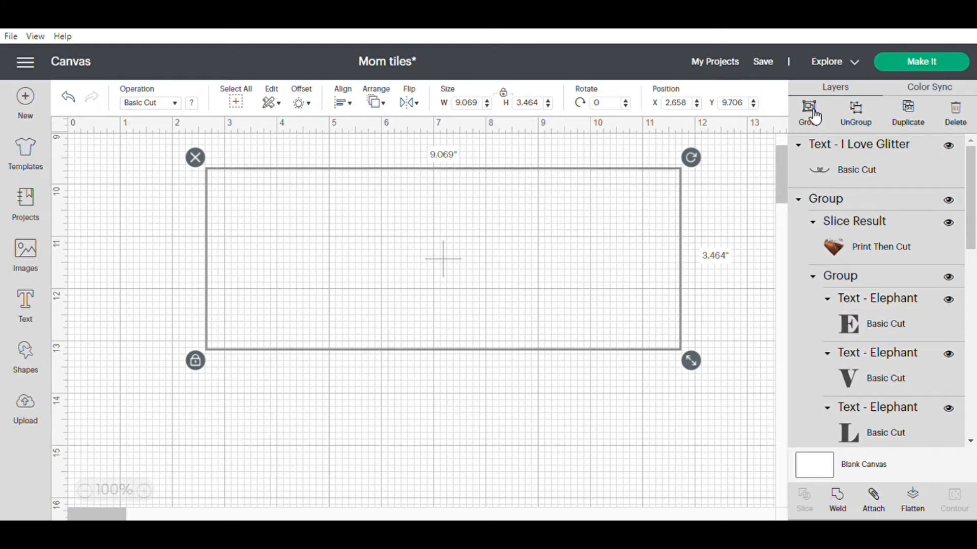
mouse_move(487, 181)
mouse_down()
mouse_move(418, 187)
mouse_move(505, 191)
mouse_move(492, 191)
mouse_up()
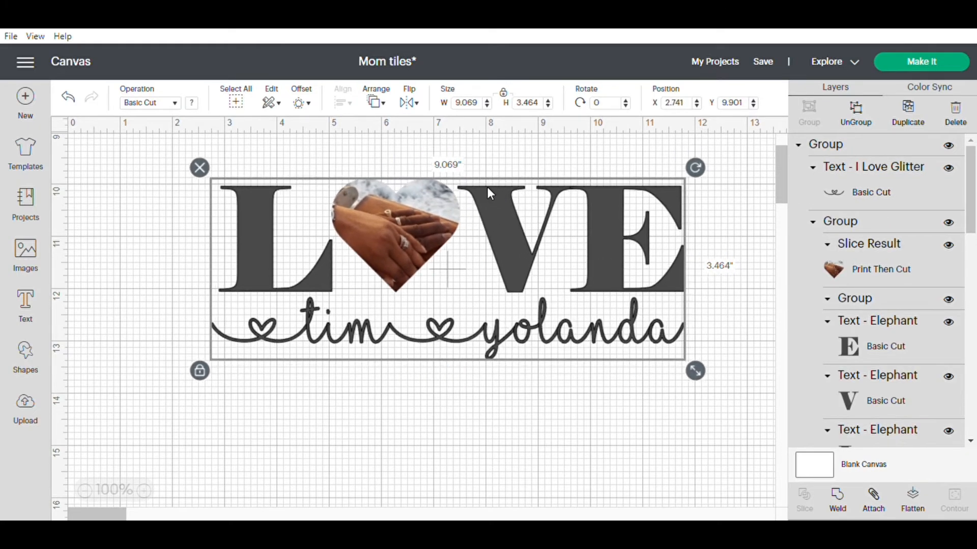
Resize the grouped design to 10 in wide, then unlock its proportions and set the height to 2.5 in.
click(464, 106)
text(10)
click(510, 98)
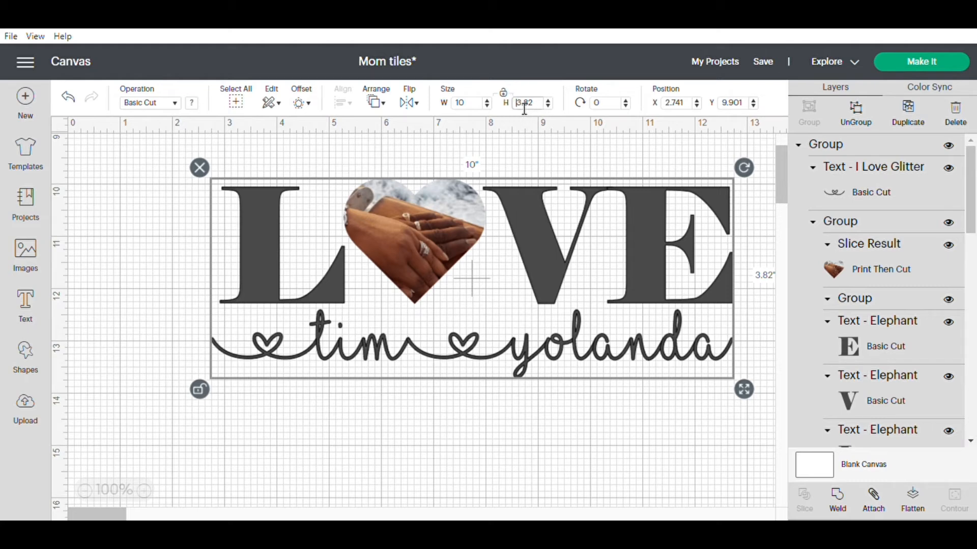
click(524, 104)
text(2.5)
key(Return)
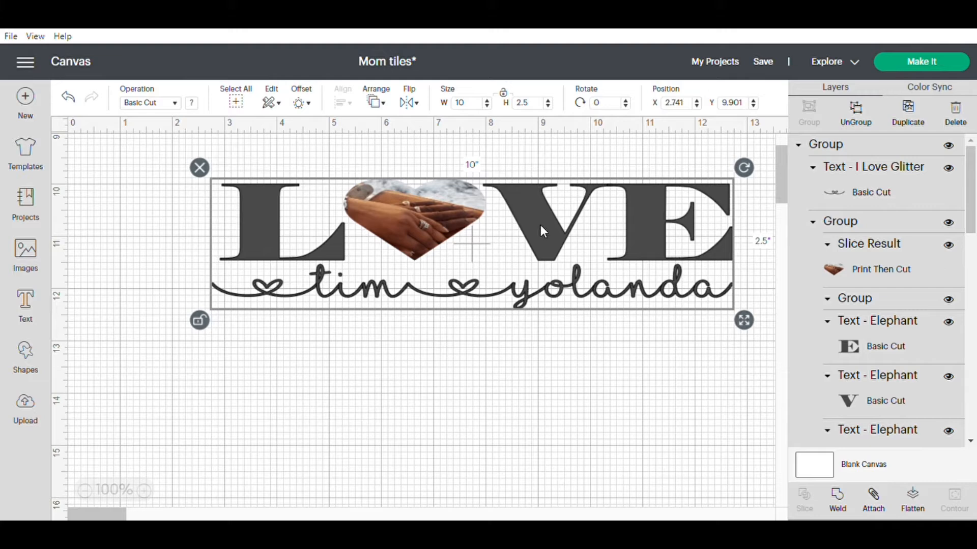
Reposition the resized LOVE design at about X 1.94, Y 9.73.
drag(533, 199, 465, 204)
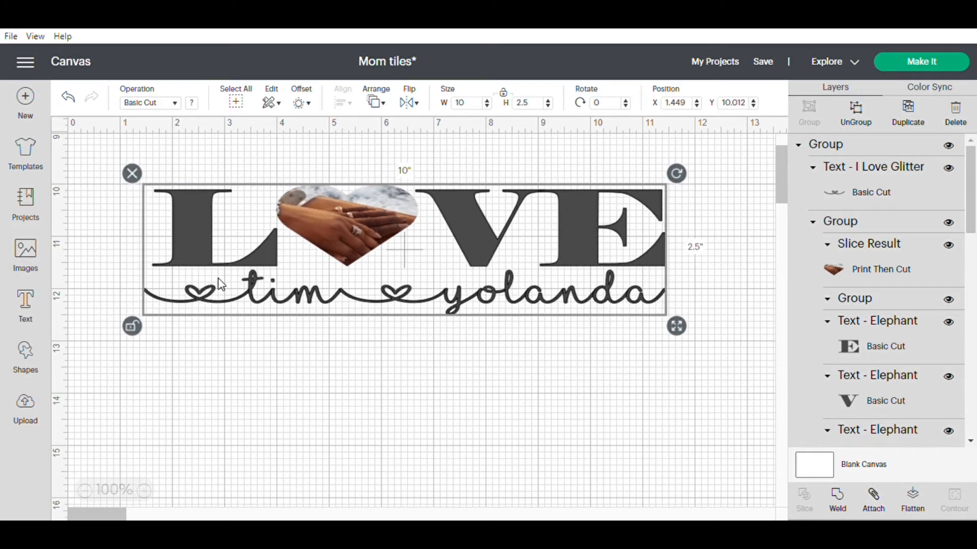
drag(584, 205, 609, 194)
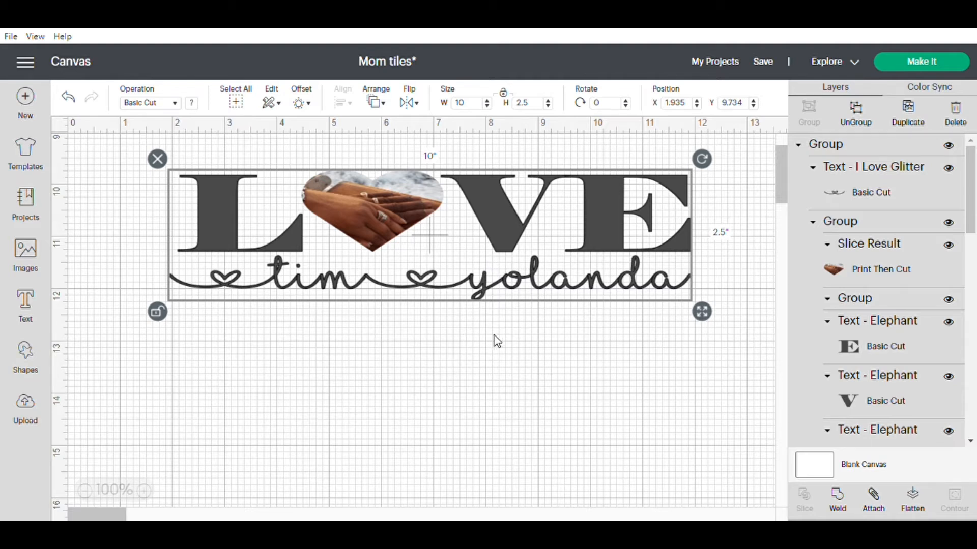
click(173, 234)
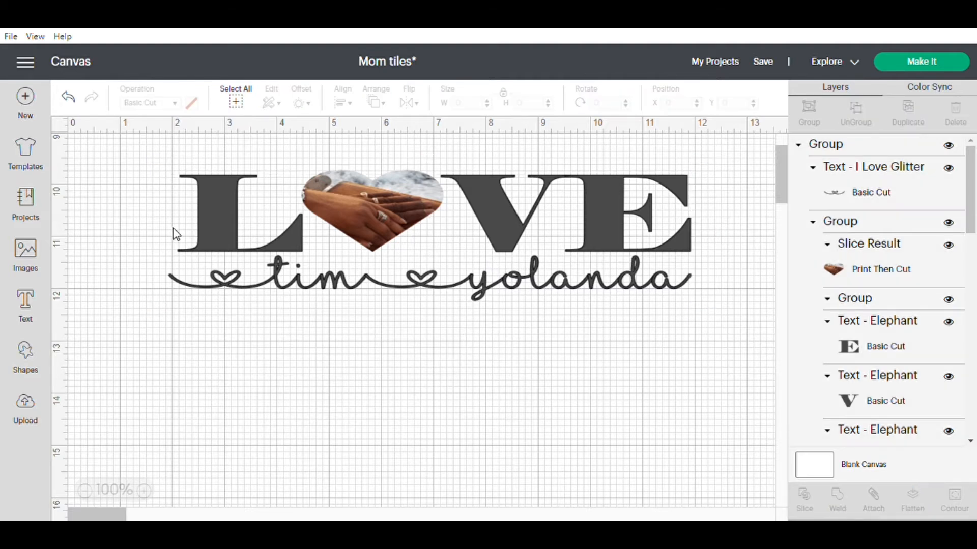
Ungroup the whole design to separate the names text from the LOVE word.
click(637, 224)
click(210, 343)
drag(141, 157, 709, 313)
click(864, 116)
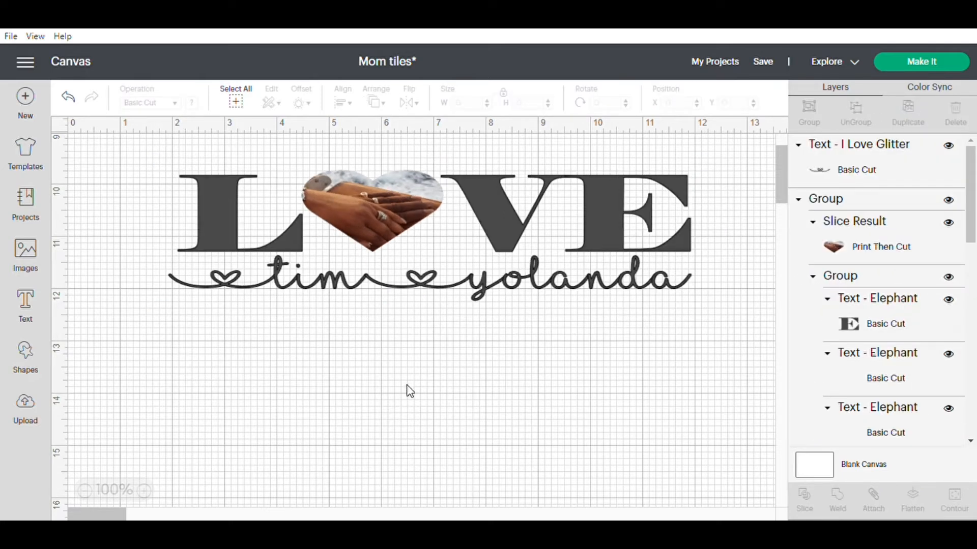
Ungroup the LOVE word to separate the photo heart from the L, V and E letters.
click(225, 202)
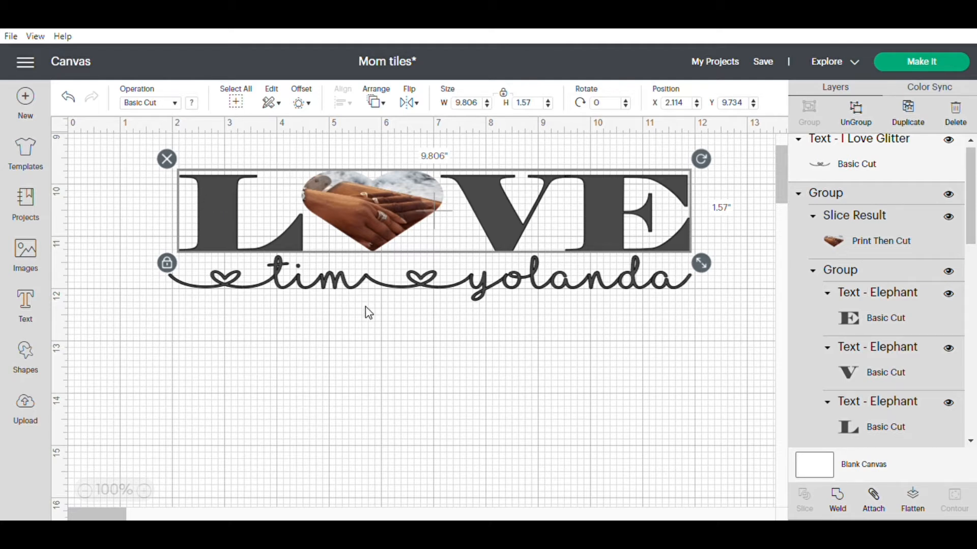
click(191, 102)
click(291, 145)
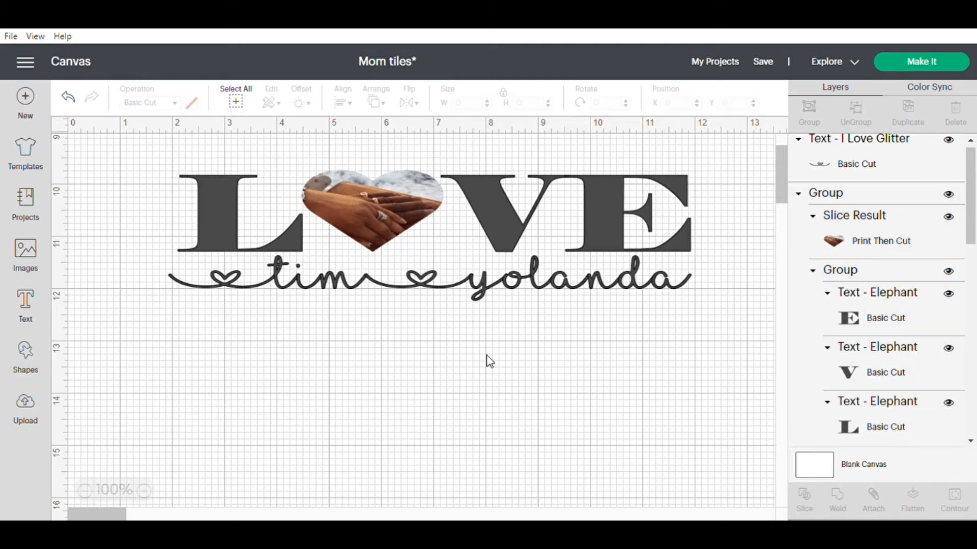
click(405, 208)
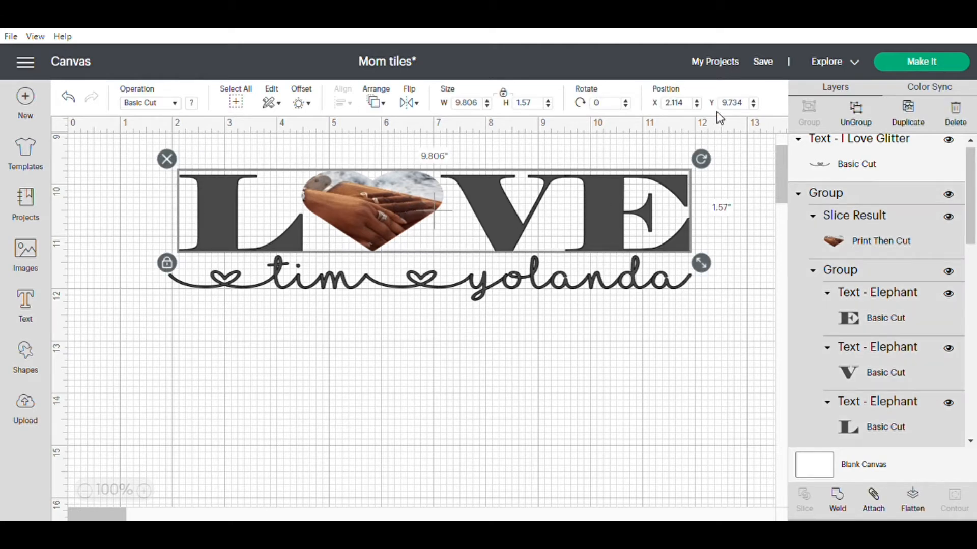
click(858, 121)
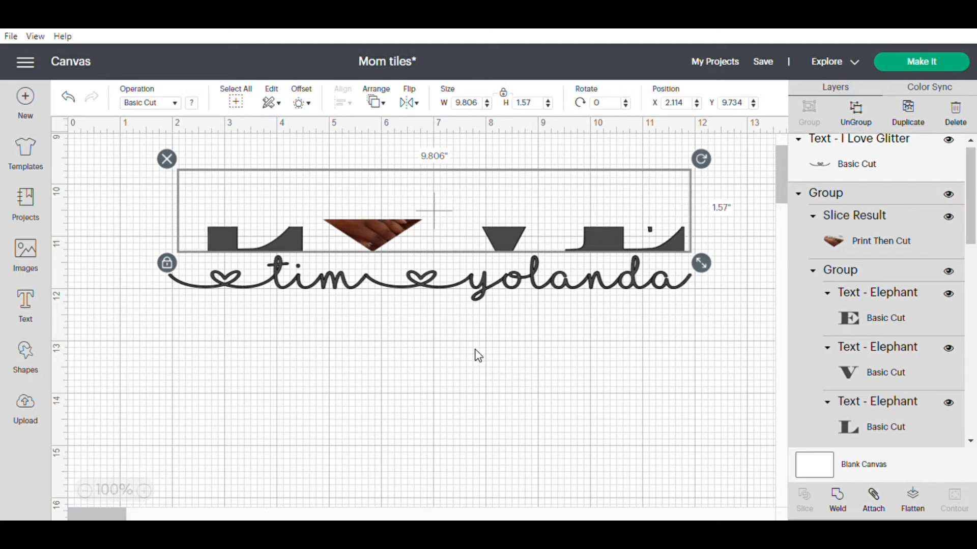
Change the material color of the L, V and E letter group to dark red.
click(227, 216)
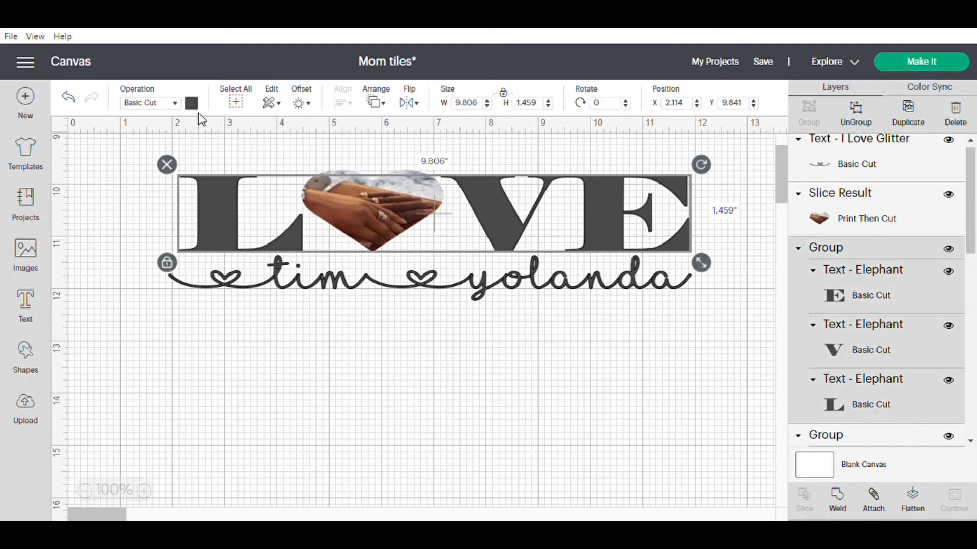
click(192, 103)
click(207, 222)
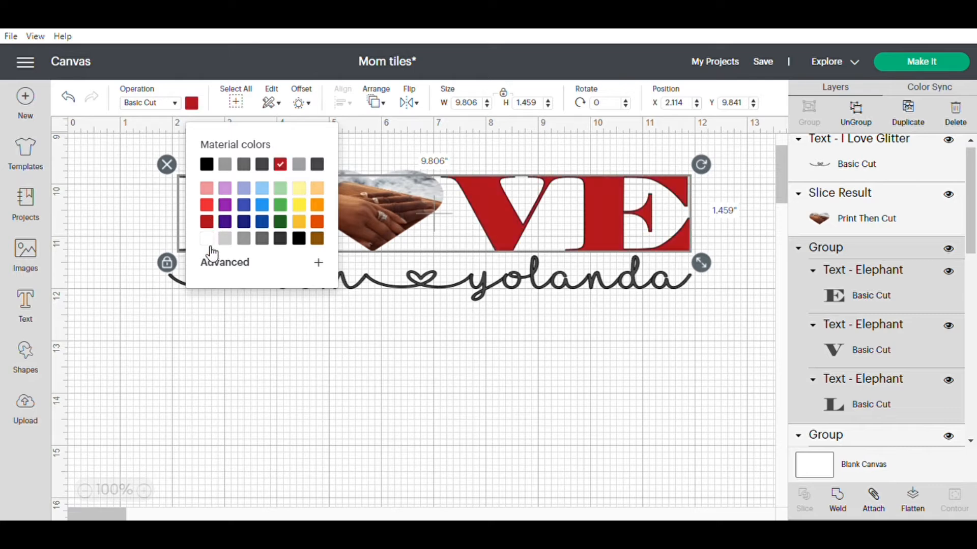
click(312, 328)
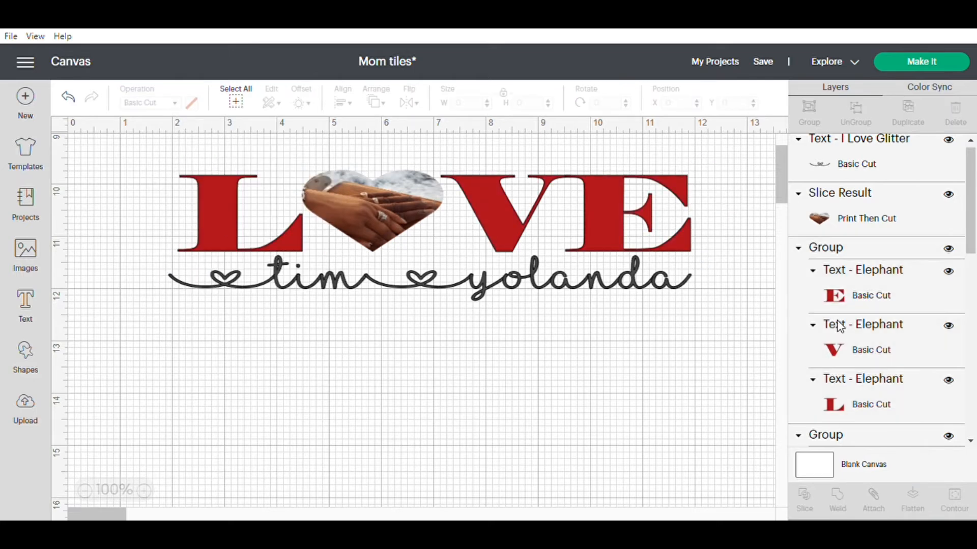
click(889, 301)
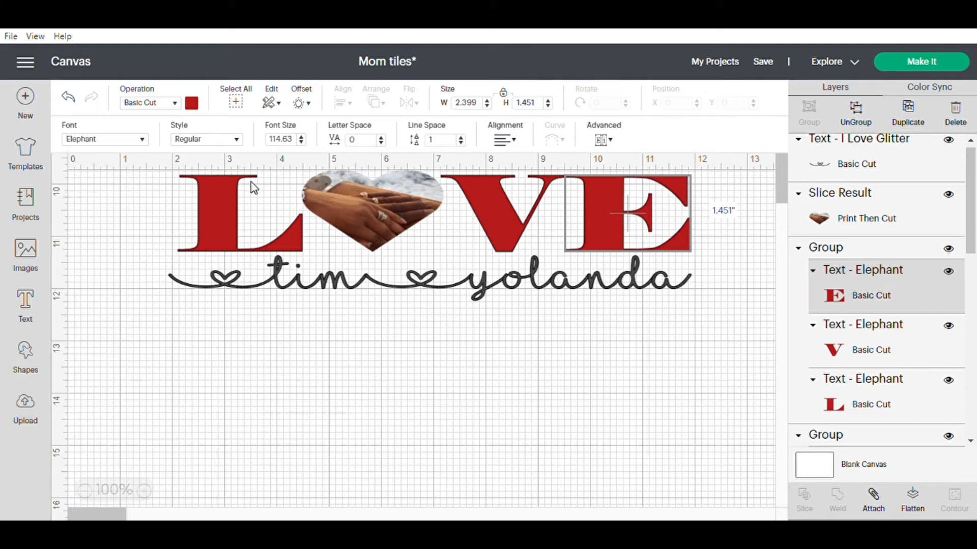
click(542, 364)
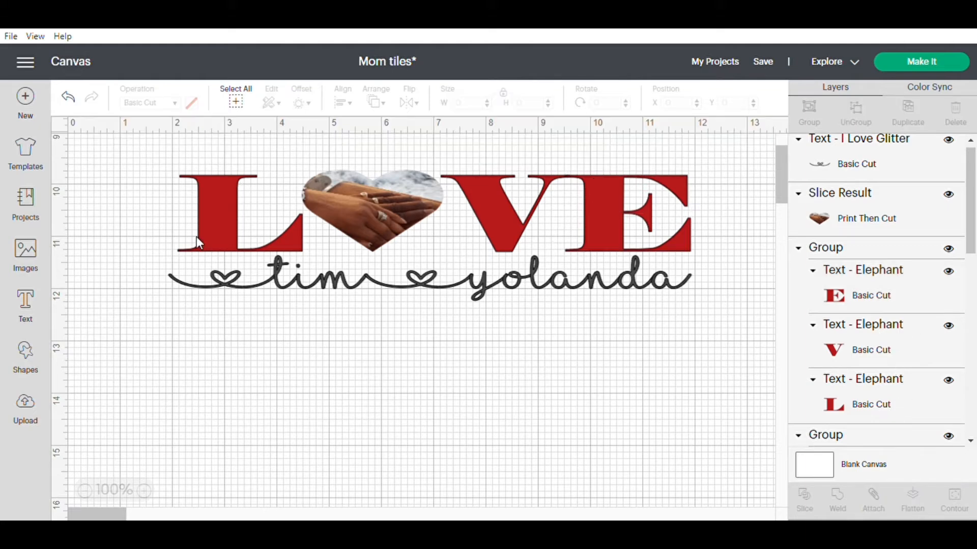
click(203, 224)
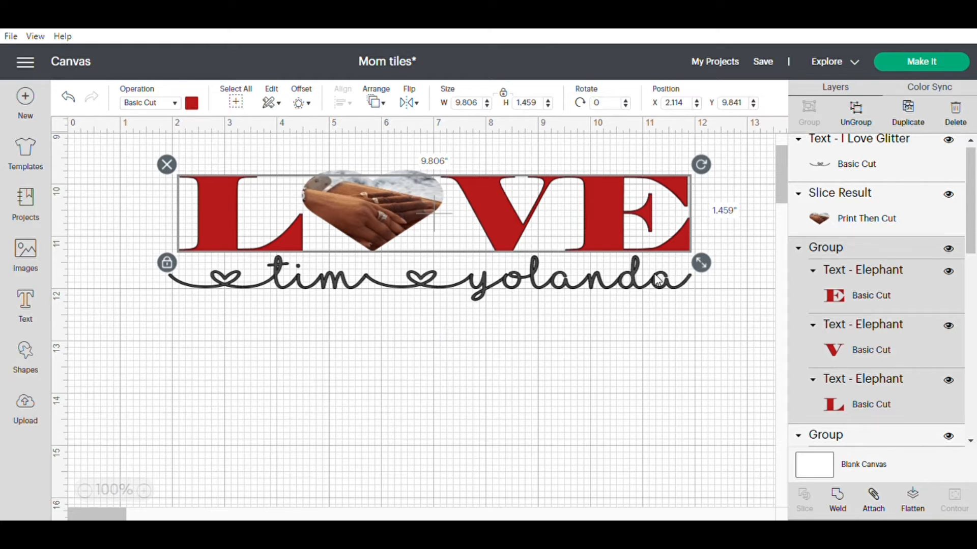
click(293, 313)
Change the material color of the names text beneath LOVE to black.
click(287, 273)
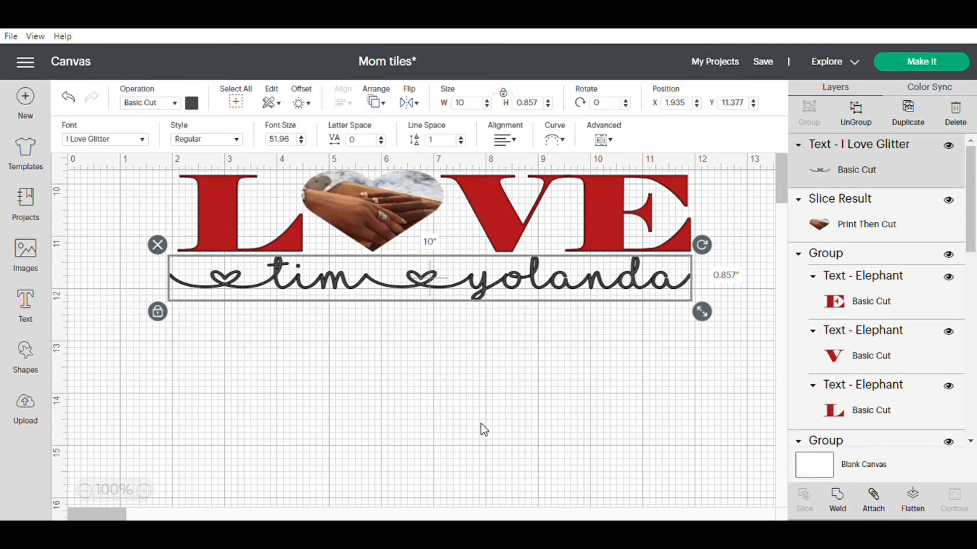
click(191, 103)
click(206, 164)
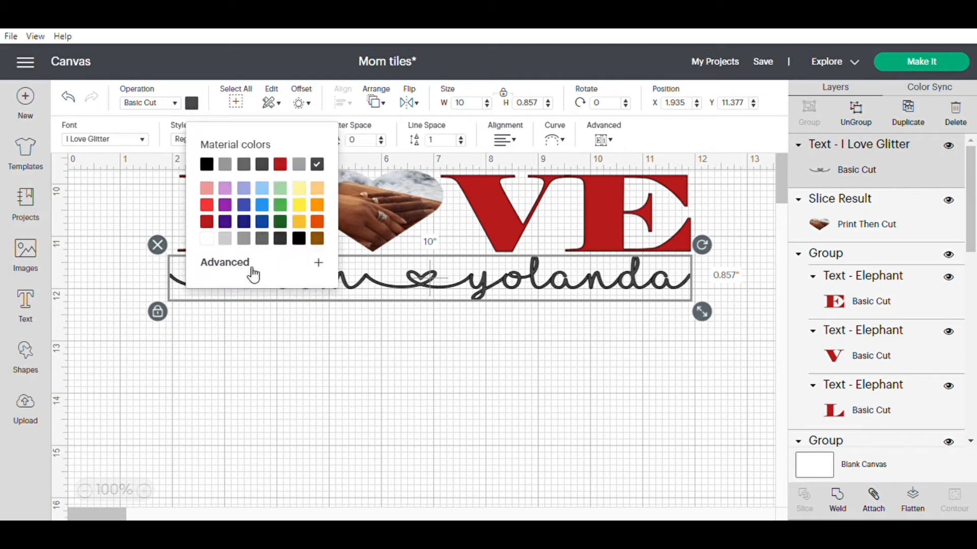
click(306, 375)
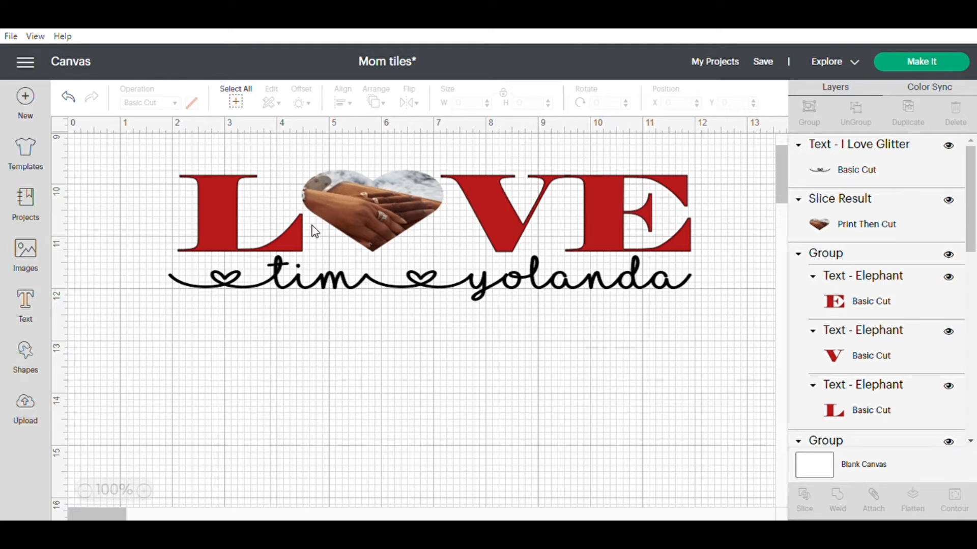
click(220, 210)
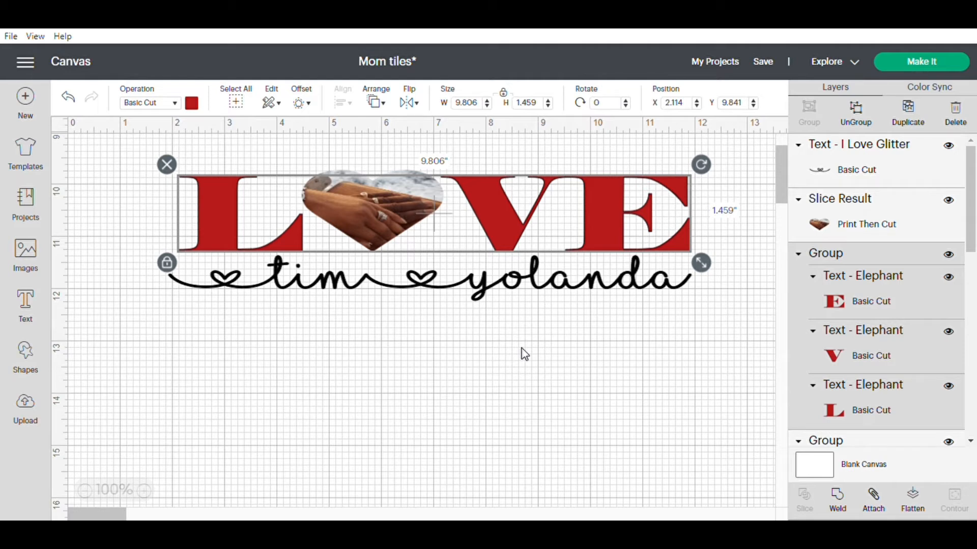
click(471, 321)
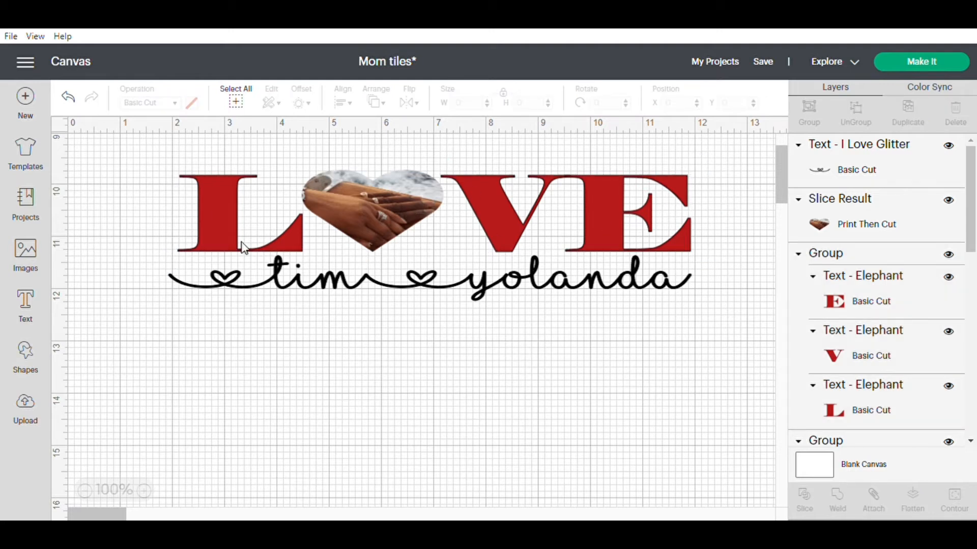
Preview the project's cutting mats and return to the canvas.
click(916, 63)
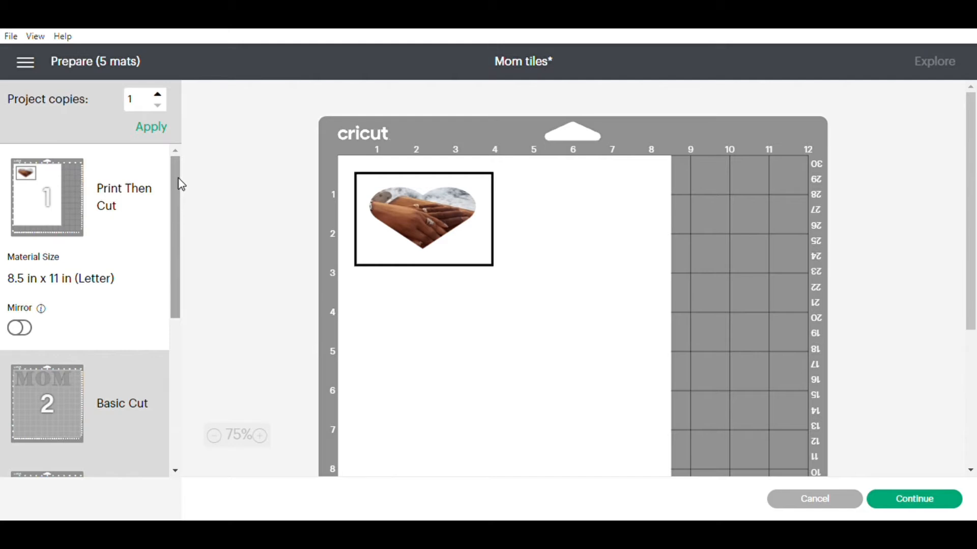
mouse_move(178, 183)
mouse_down()
mouse_move(181, 207)
mouse_move(182, 178)
mouse_up()
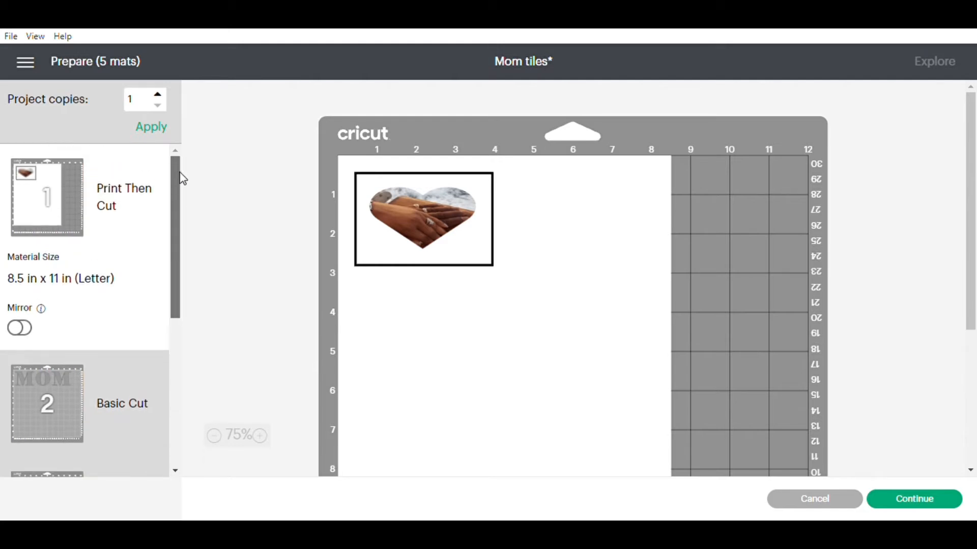
click(25, 63)
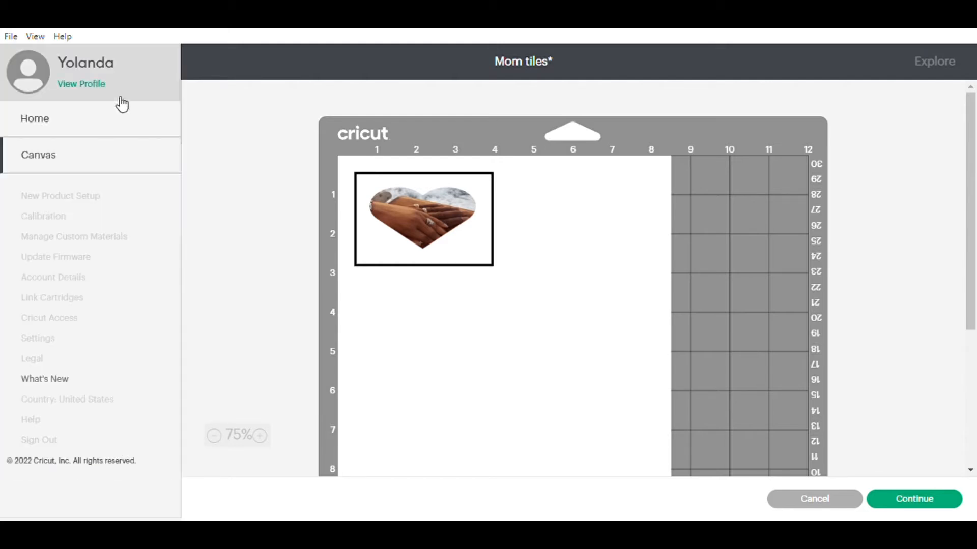
click(59, 162)
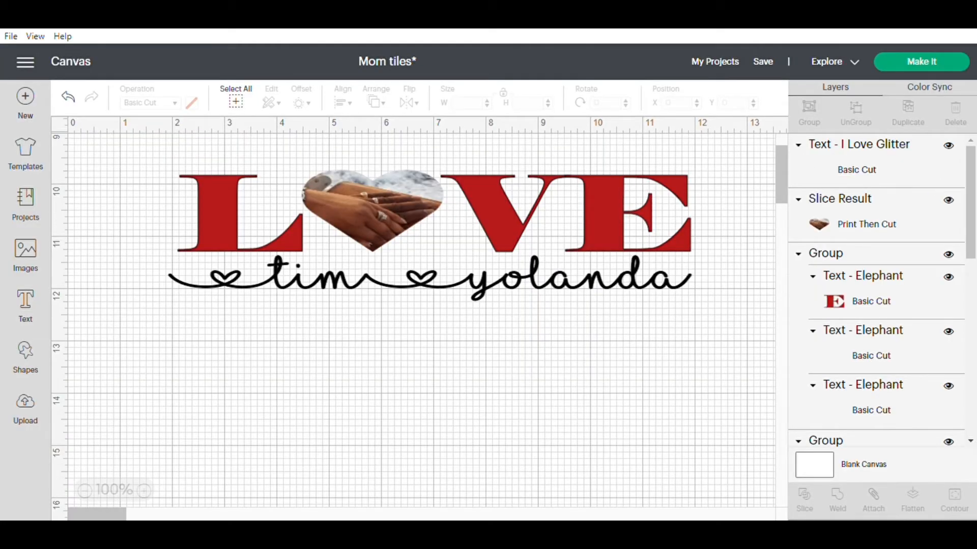
Hide the DAD and MOM tile designs so that they are left out of the cut.
drag(780, 157, 780, 166)
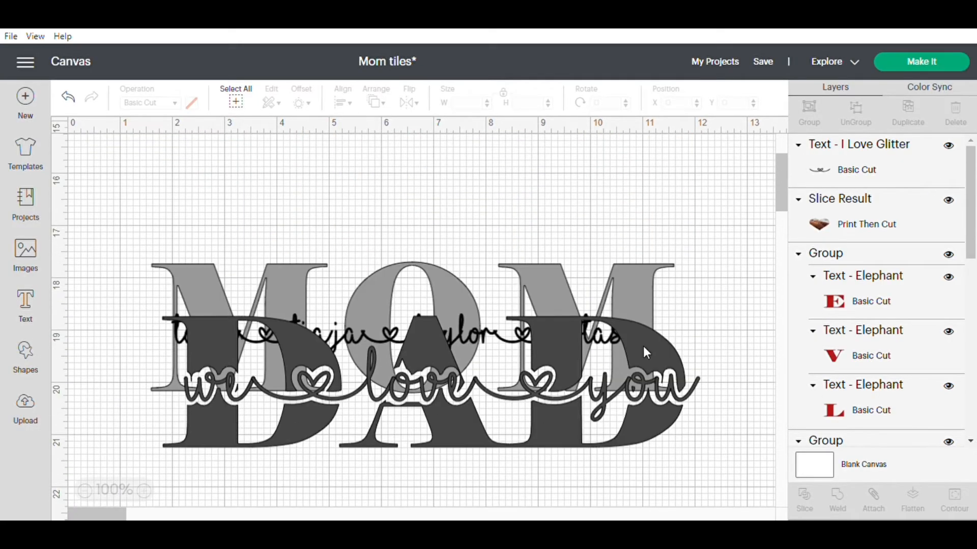
click(574, 375)
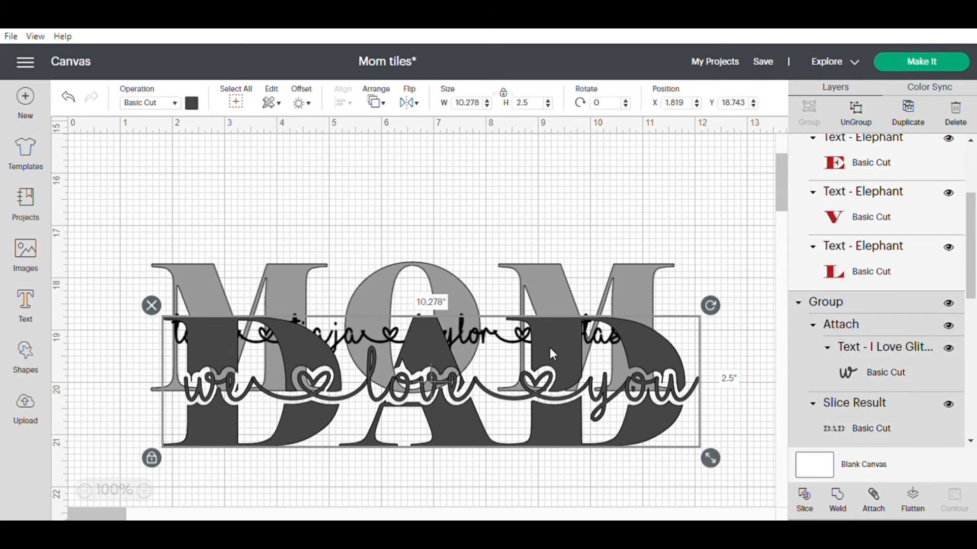
click(949, 303)
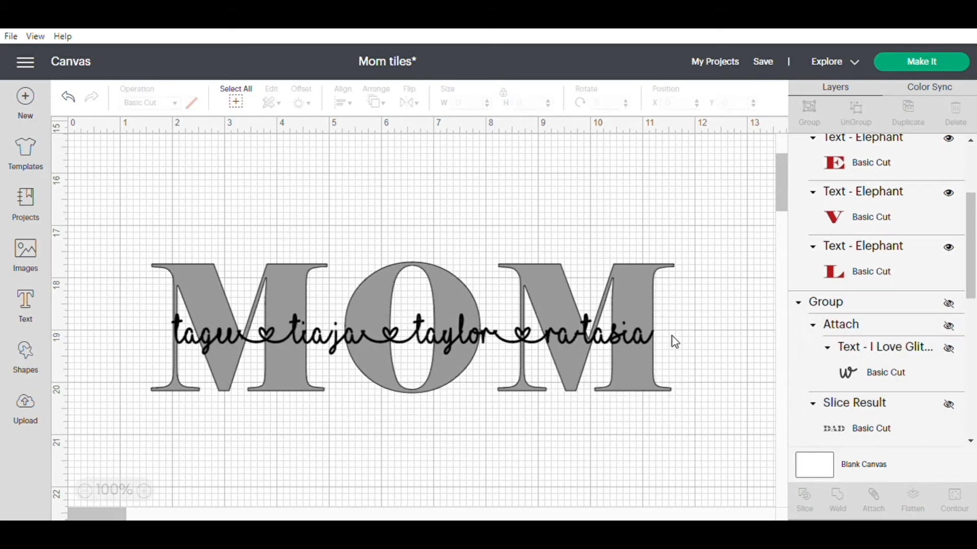
click(618, 337)
click(949, 382)
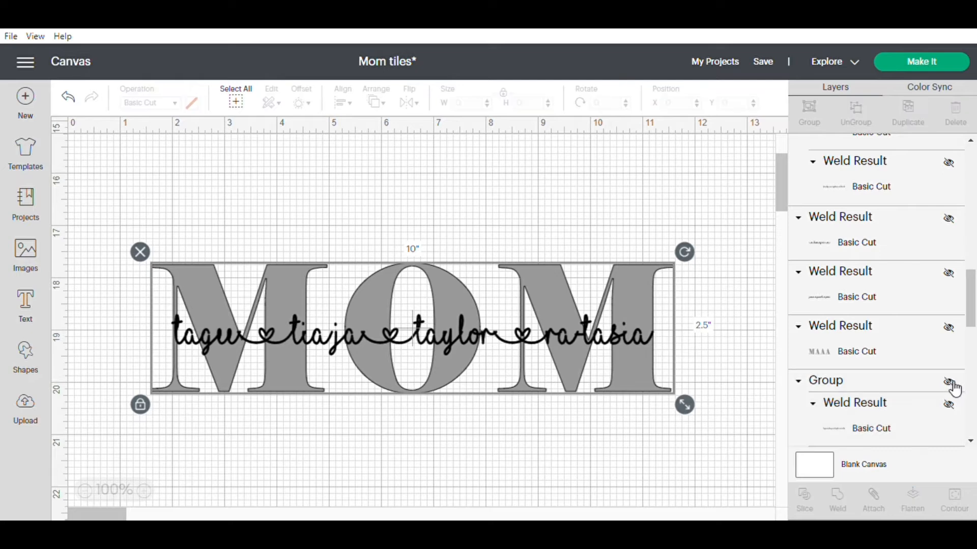
Preview the mats for the photo heart, the black names and the red letters, and return to the canvas.
mouse_move(780, 193)
mouse_down()
mouse_move(780, 161)
mouse_move(782, 185)
mouse_up()
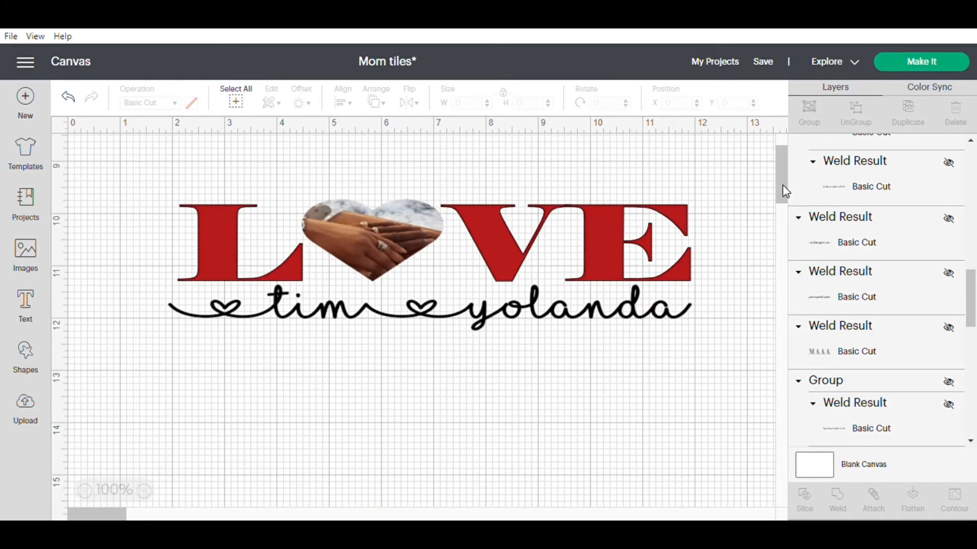
click(903, 61)
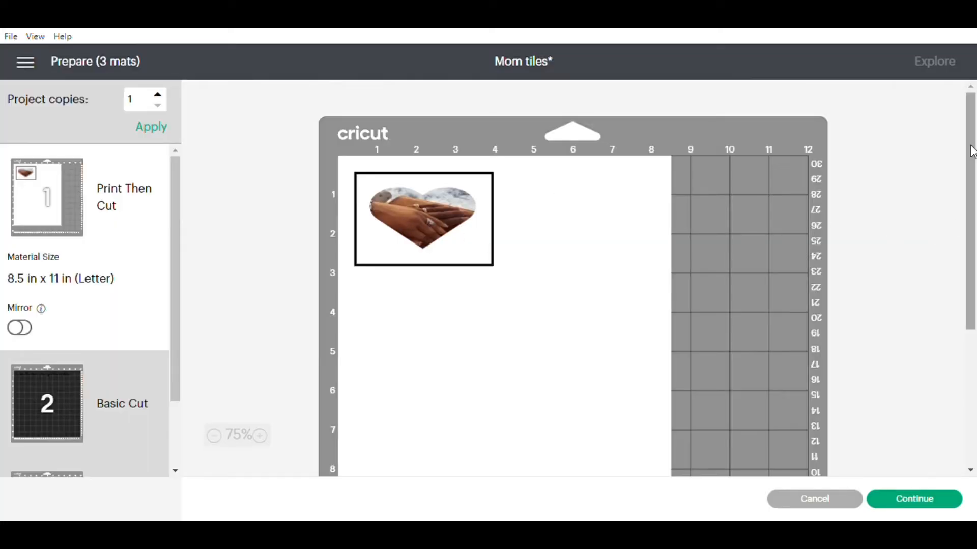
scroll(176, 195, down, 1)
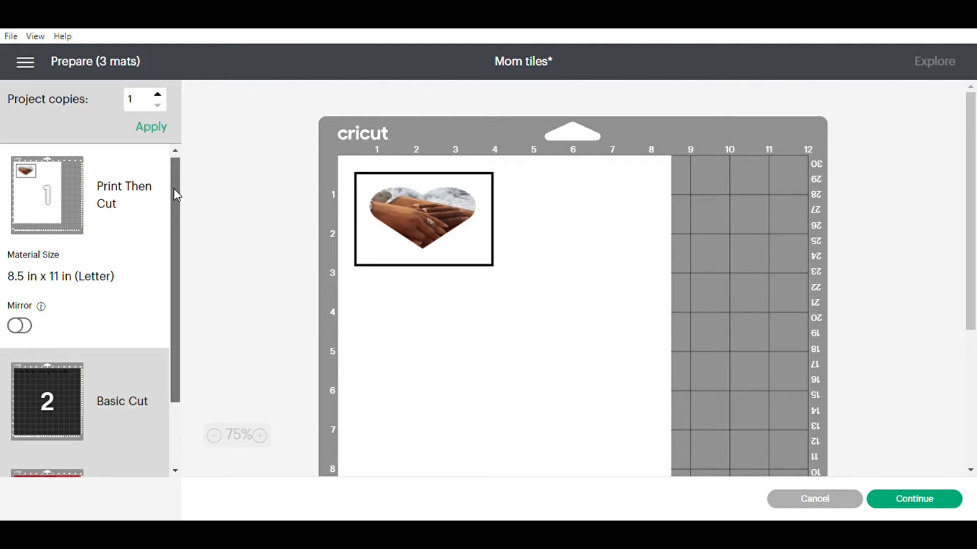
drag(176, 195, 179, 253)
click(70, 320)
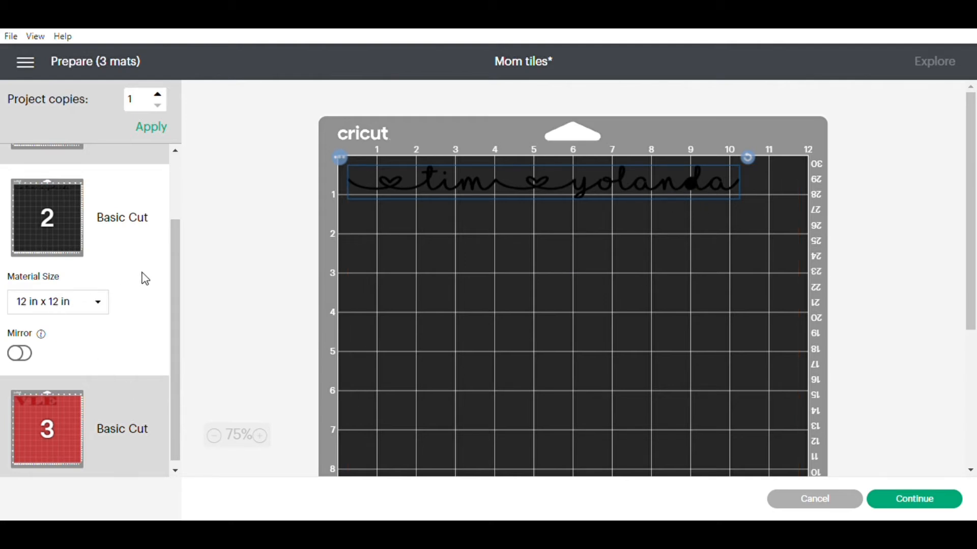
click(82, 413)
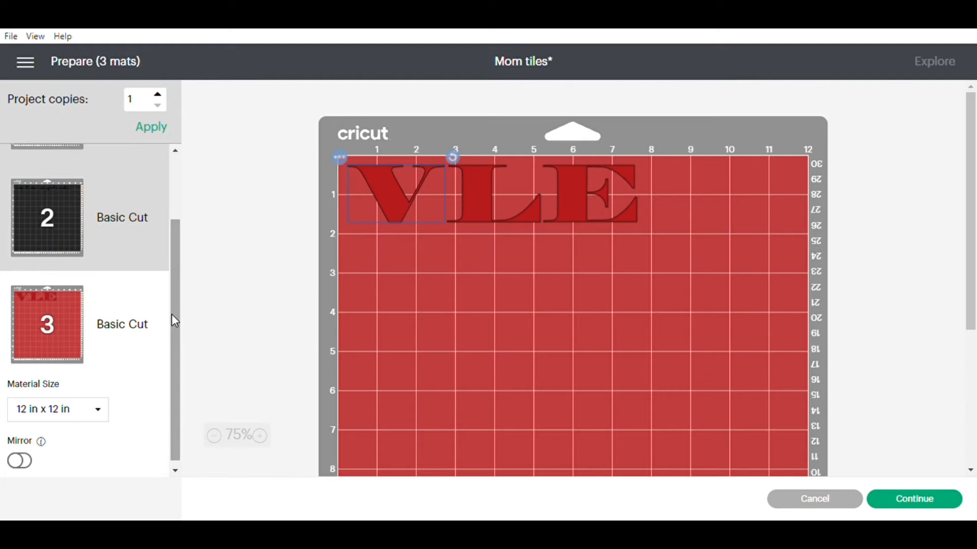
drag(172, 314, 172, 232)
click(26, 62)
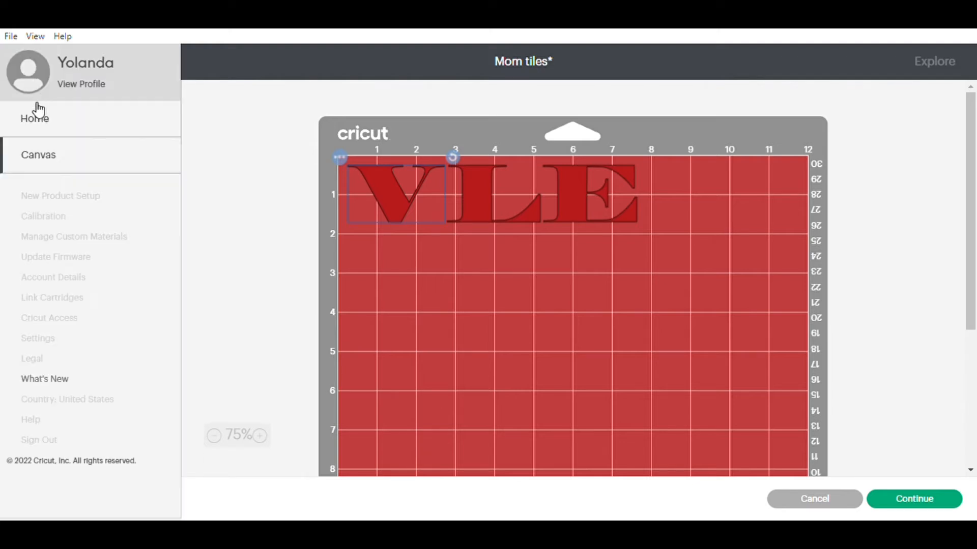
click(134, 174)
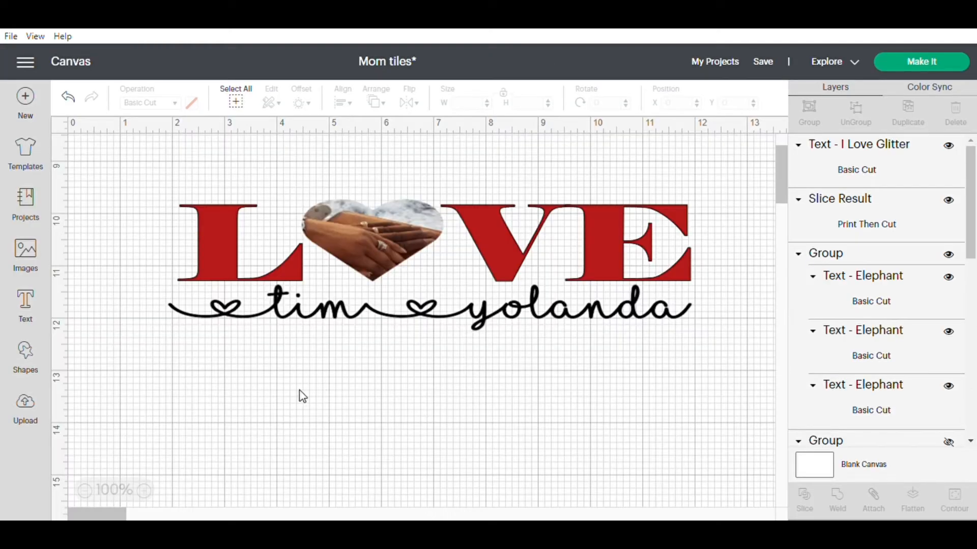
Attach the L, V and E letter group so the letters keep their spacing on the mat.
click(261, 263)
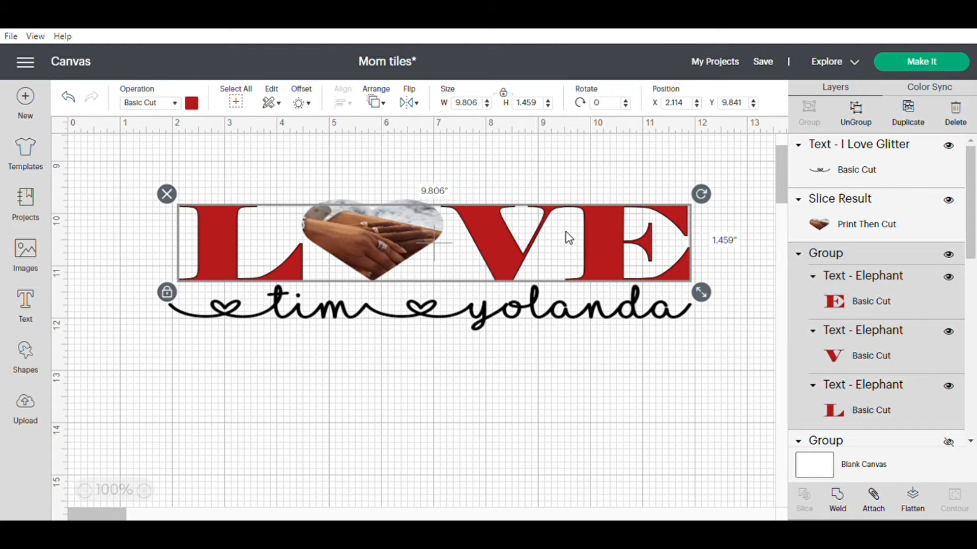
click(874, 499)
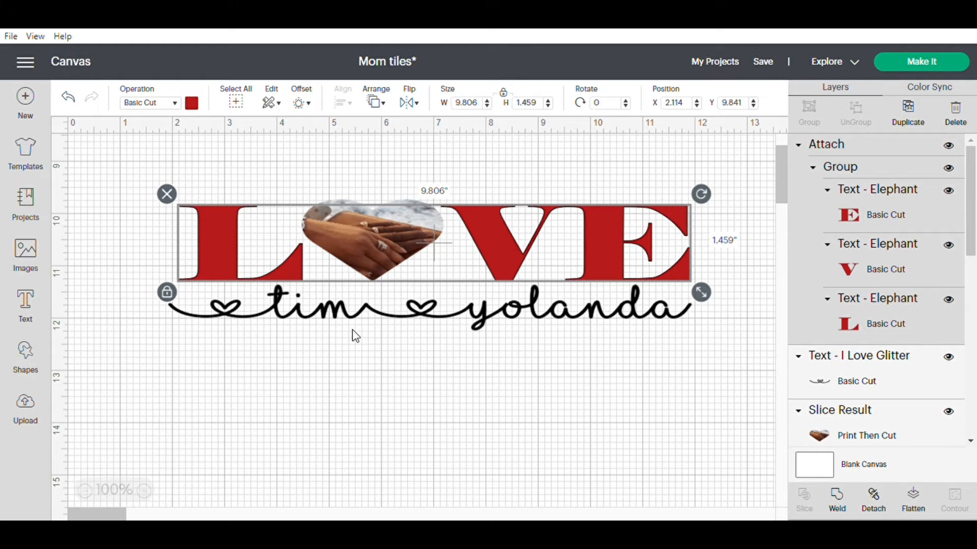
Ungroup the names text beneath LOVE into single letters and attach all of them together.
click(352, 311)
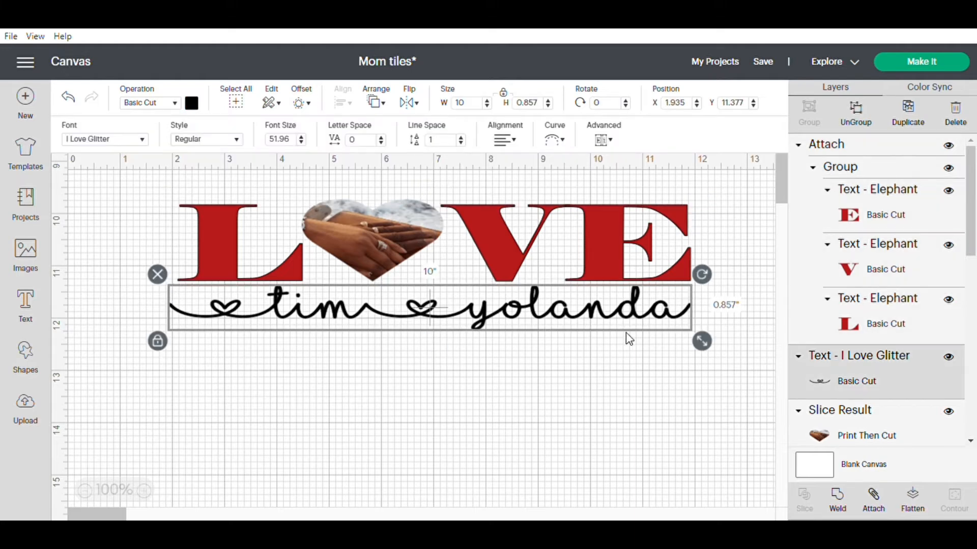
click(855, 109)
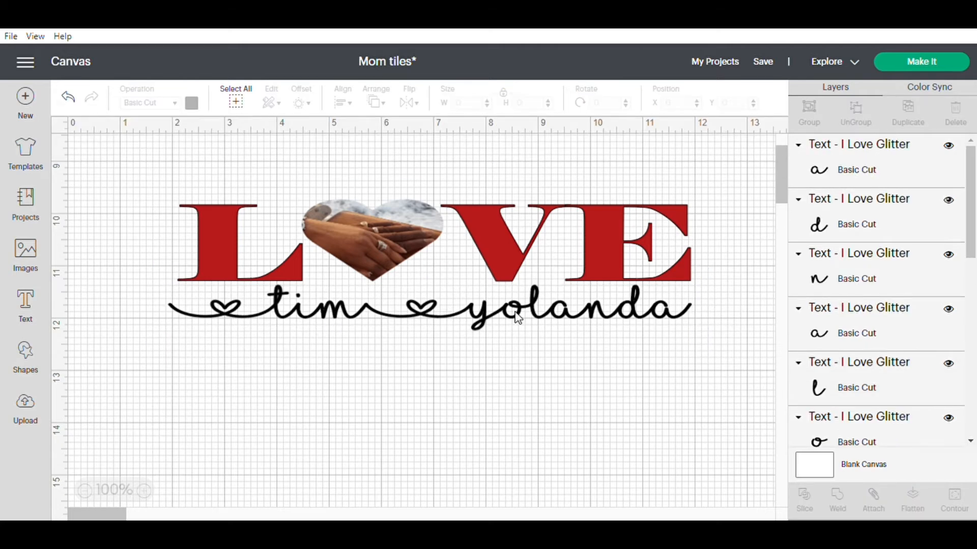
click(518, 318)
click(485, 389)
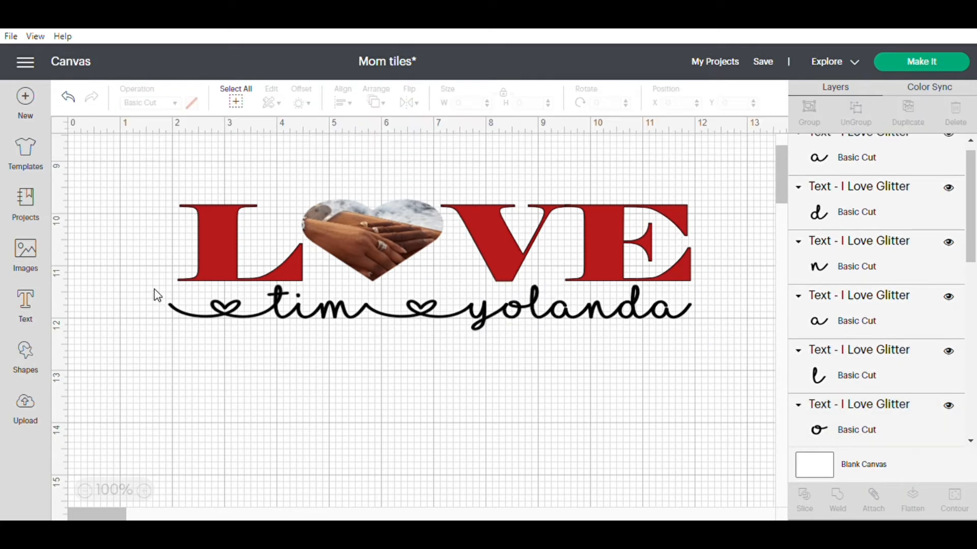
drag(154, 289, 703, 337)
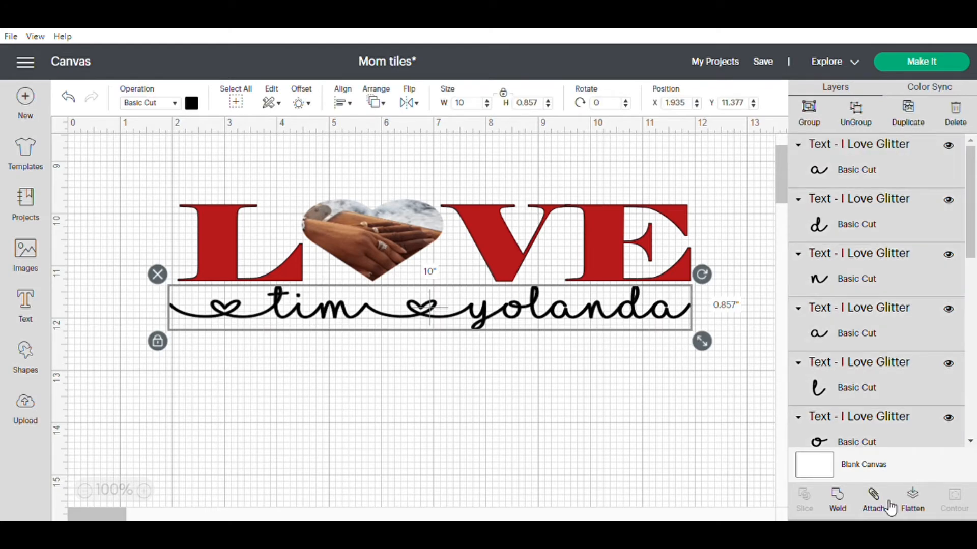
click(874, 498)
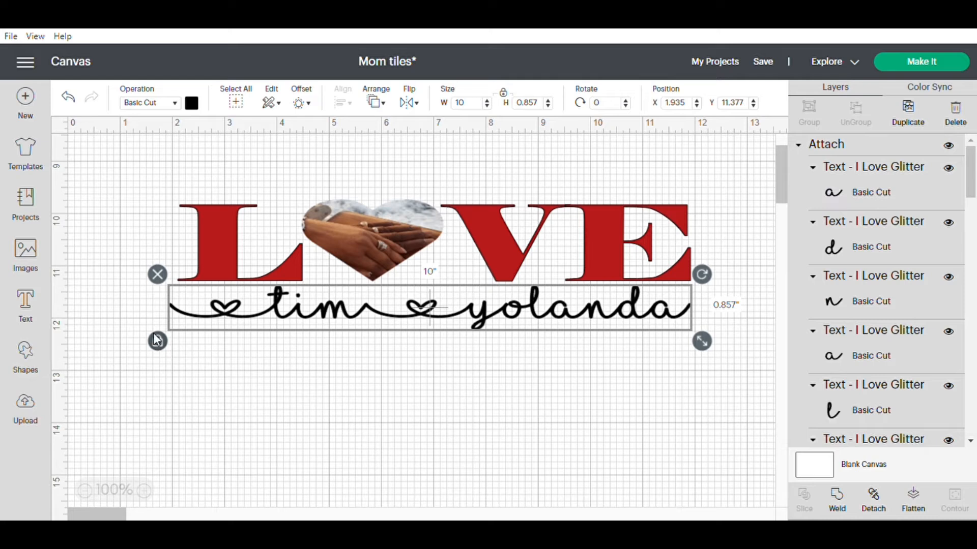
click(475, 357)
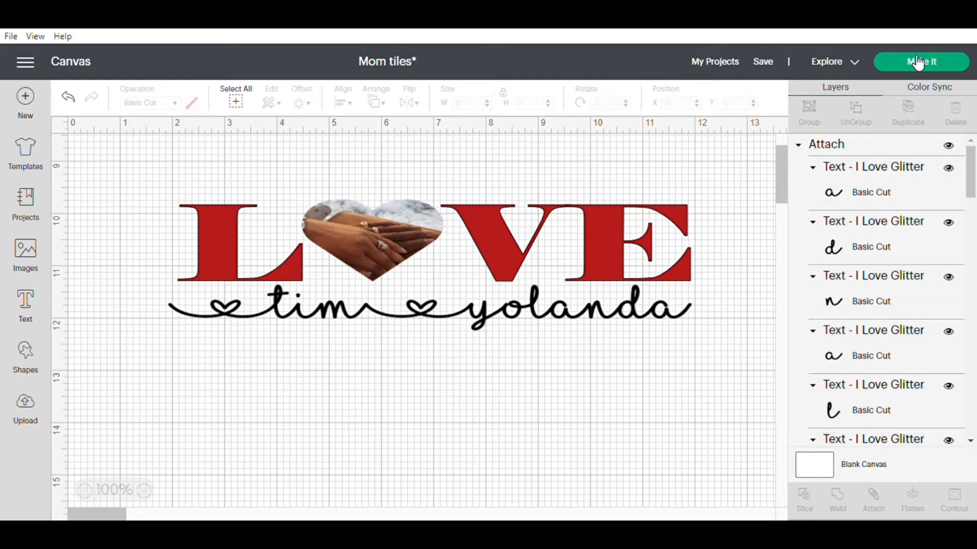
Review the mats for the photo heart, the names and the attached L, V and E letters, and continue toward cutting.
click(901, 62)
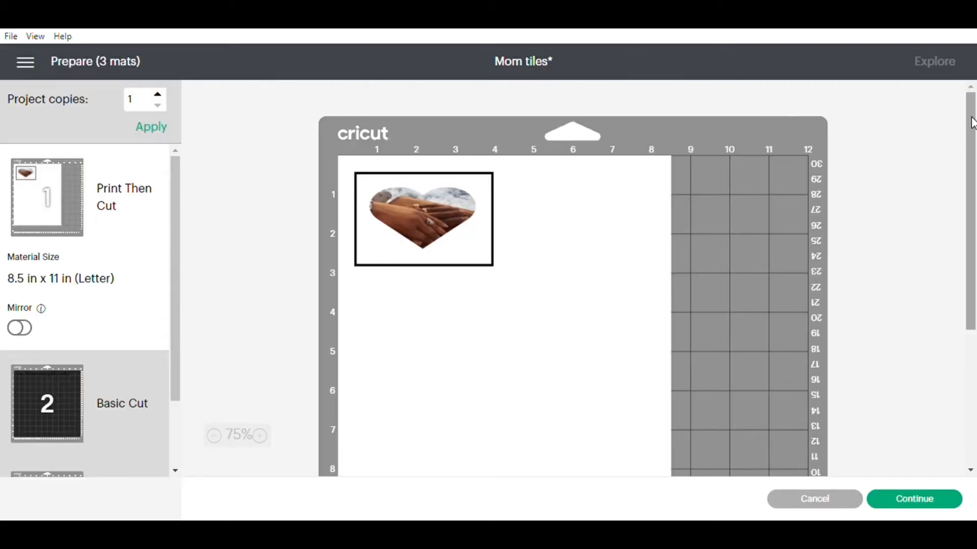
scroll(972, 122, down, 2)
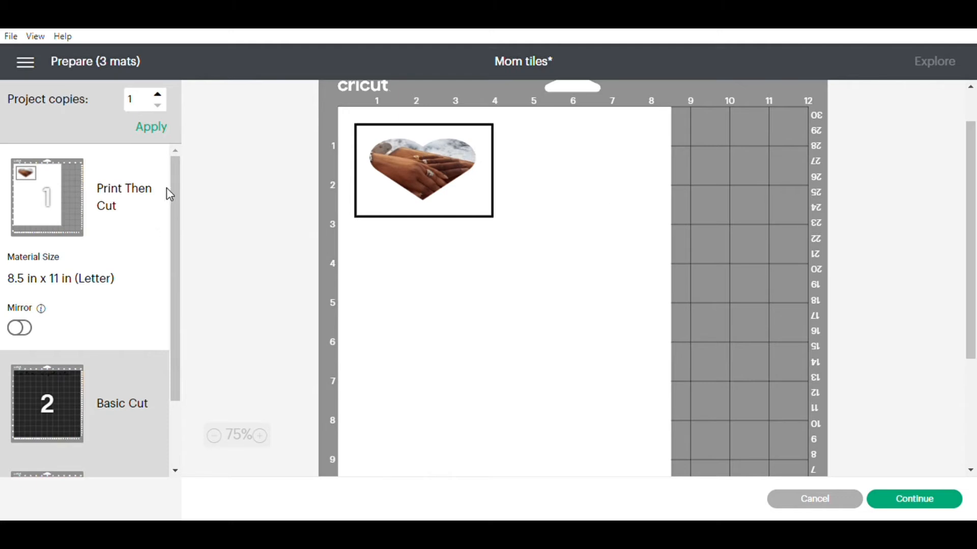
drag(175, 193, 177, 262)
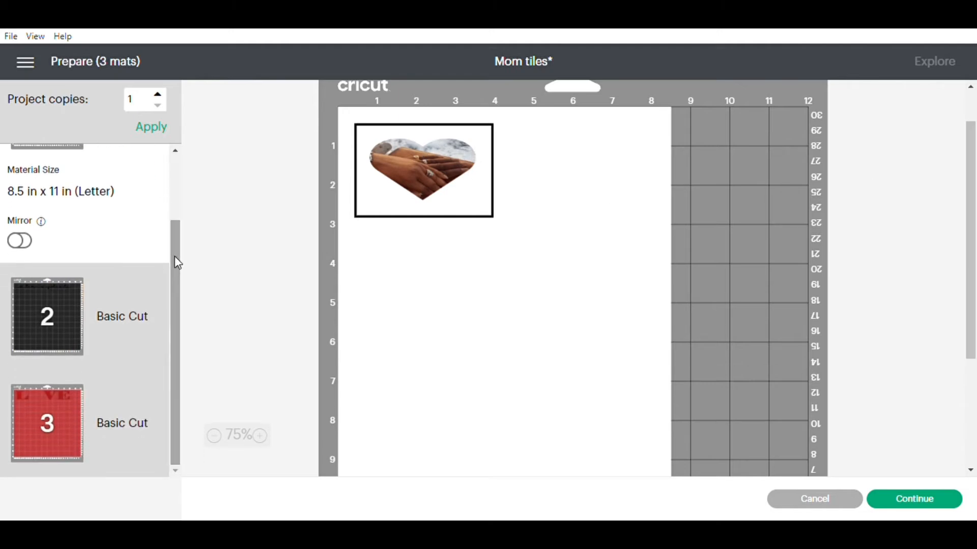
click(70, 310)
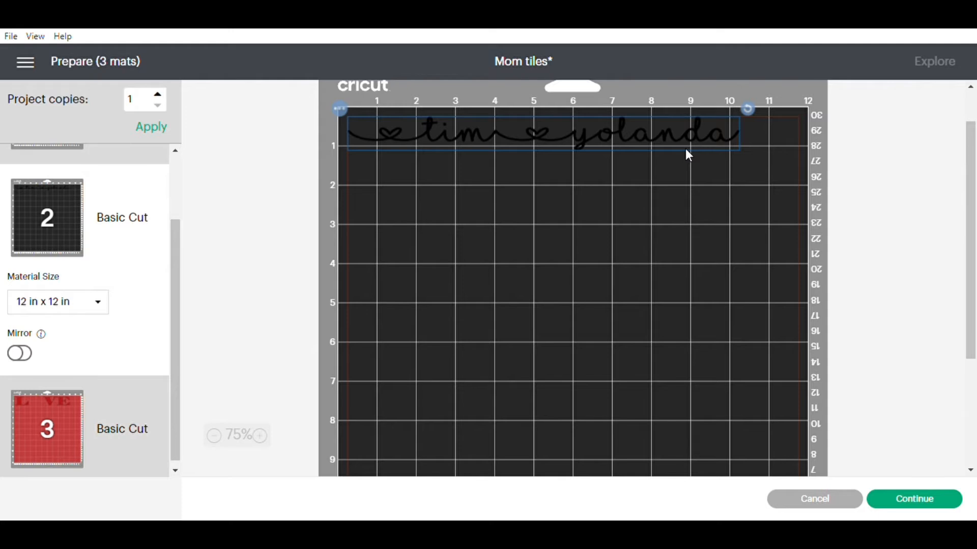
click(75, 416)
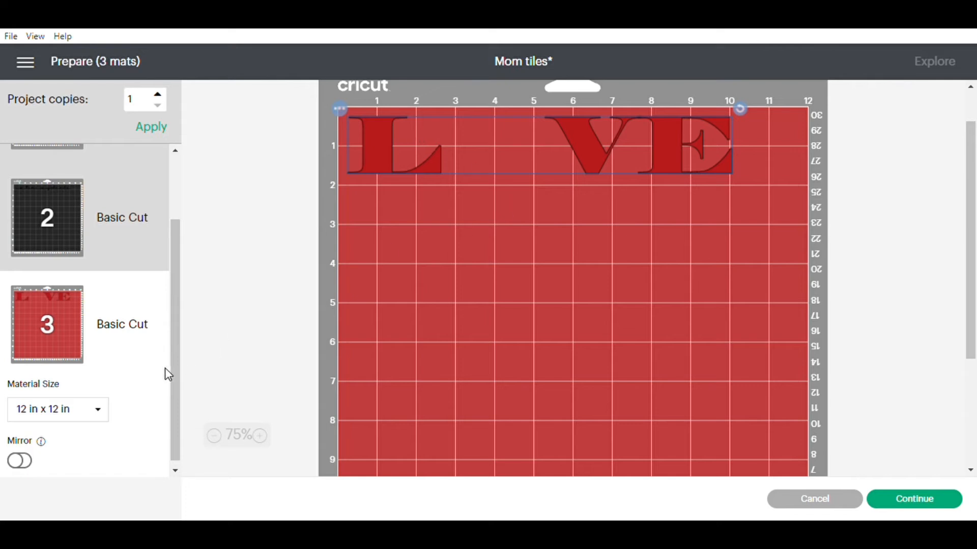
drag(171, 350, 166, 270)
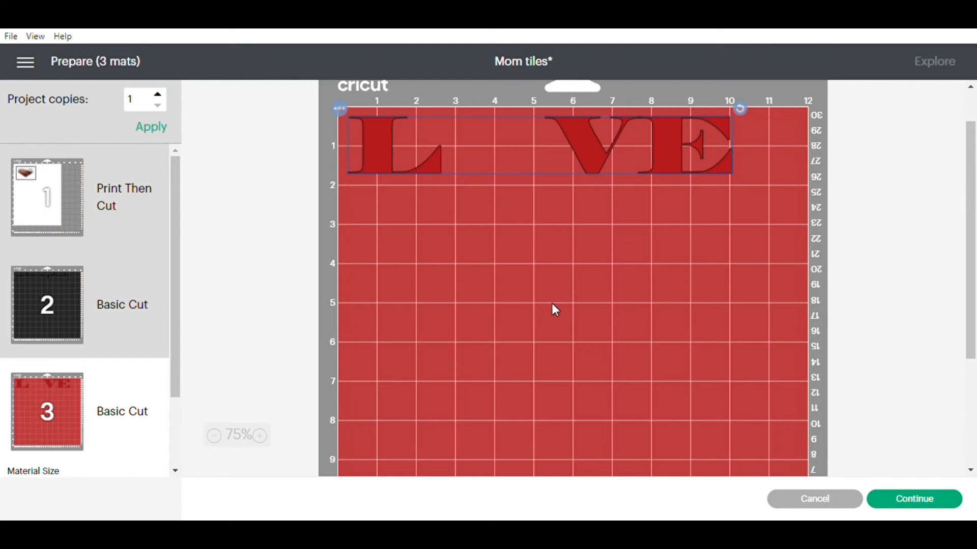
click(913, 499)
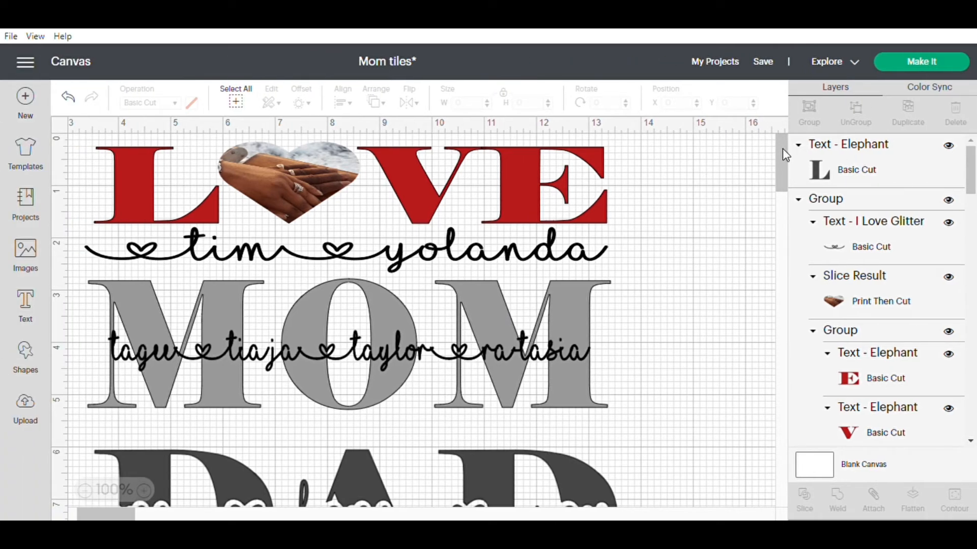
Look over the LOVE, MOM and DAD tile designs on the canvas.
scroll(783, 149, down, 3)
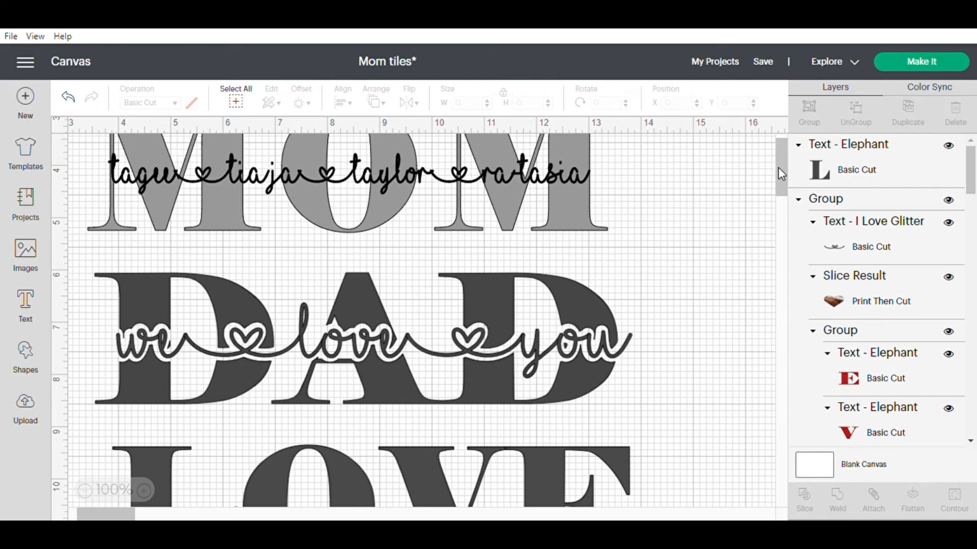
scroll(781, 163, up, 3)
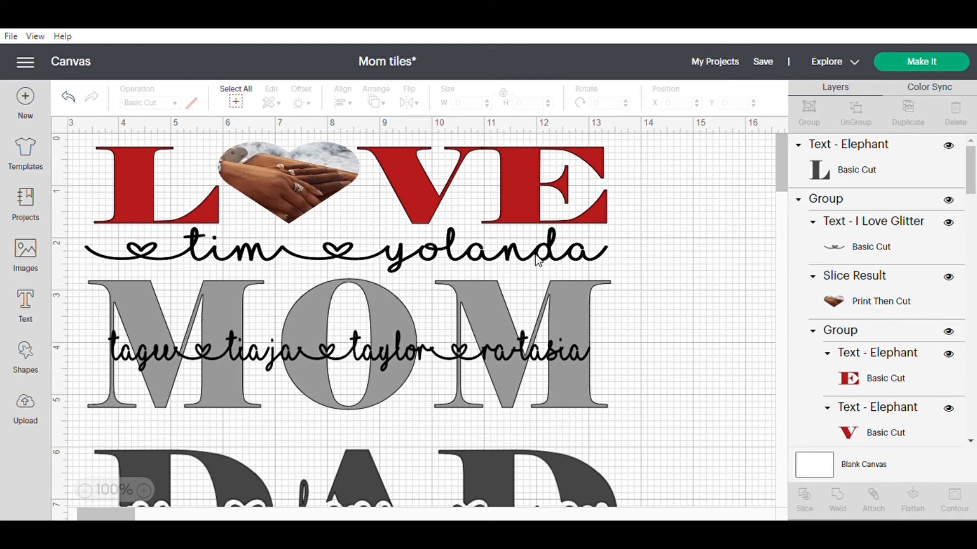
scroll(785, 159, down, 3)
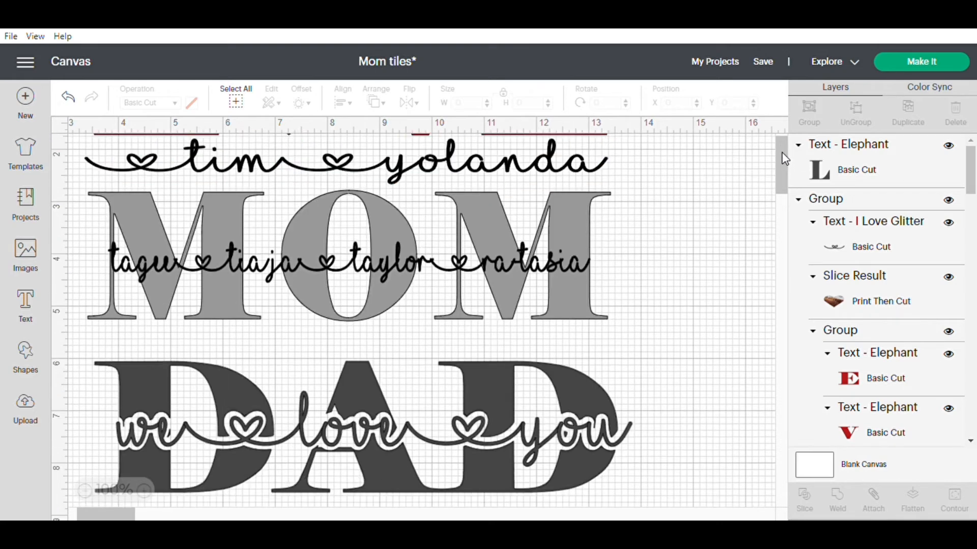
scroll(783, 159, down, 3)
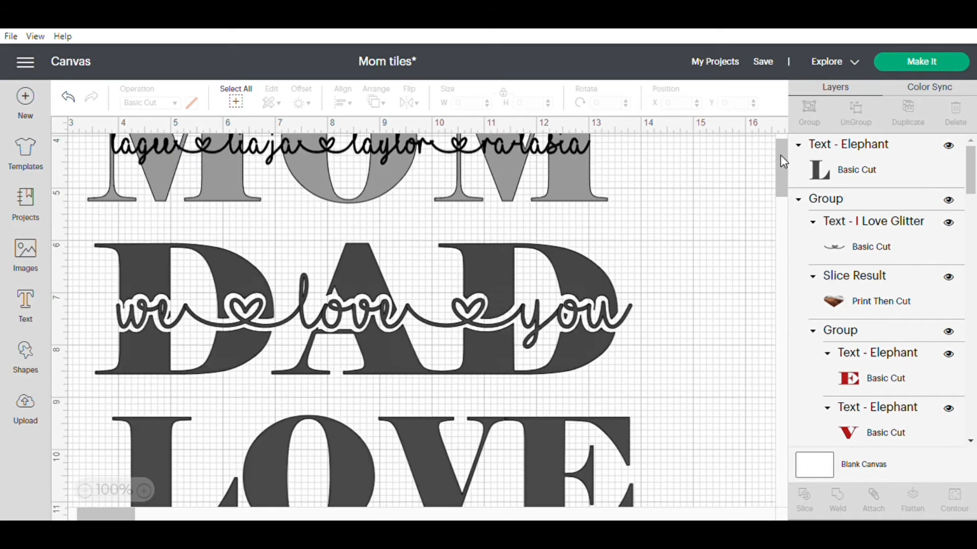
scroll(780, 155, up, 2)
scroll(779, 152, down, 1)
scroll(778, 152, up, 2)
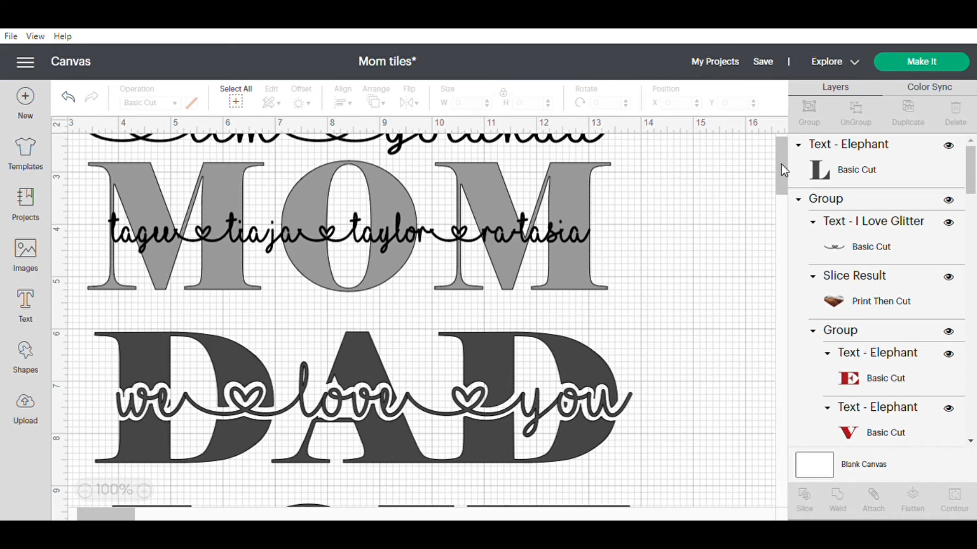
Duplicate the couple's names text and place the copy directly beneath the dark grey LOVE, at about X 3.935, Y 11.657.
scroll(780, 163, up, 1)
scroll(780, 164, down, 5)
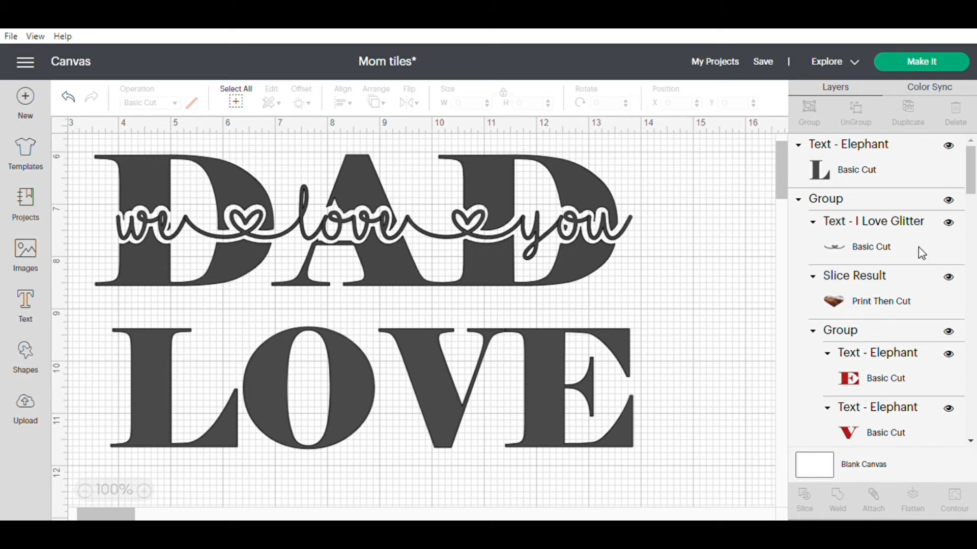
click(896, 246)
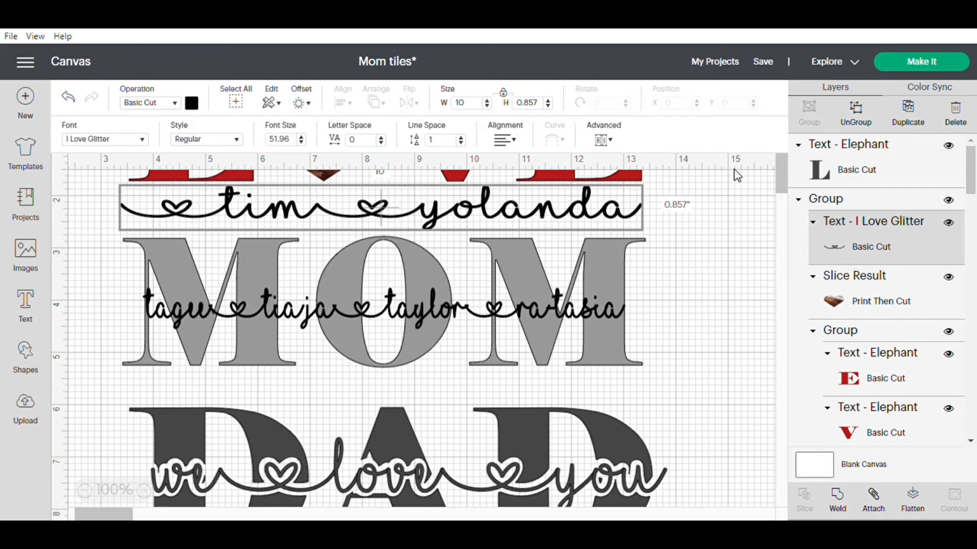
click(915, 122)
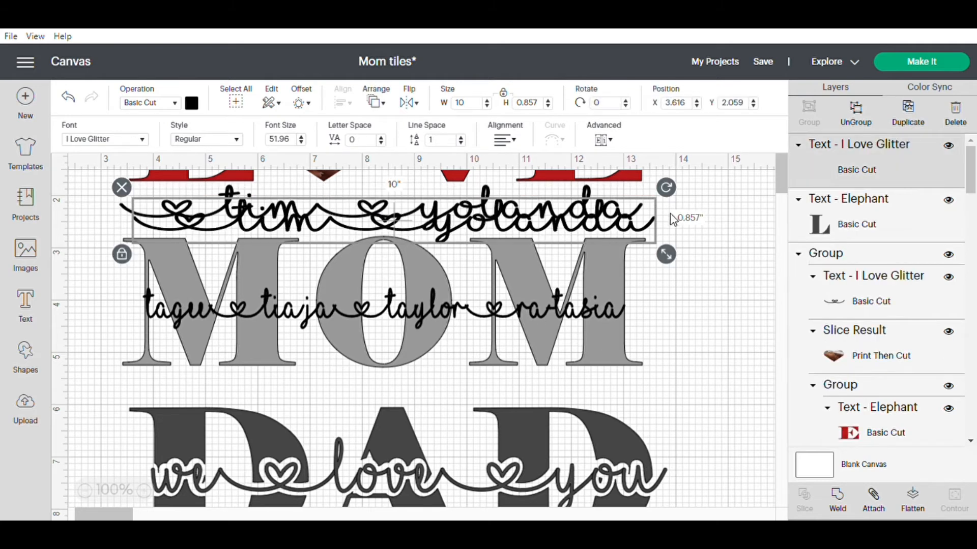
drag(544, 226, 558, 509)
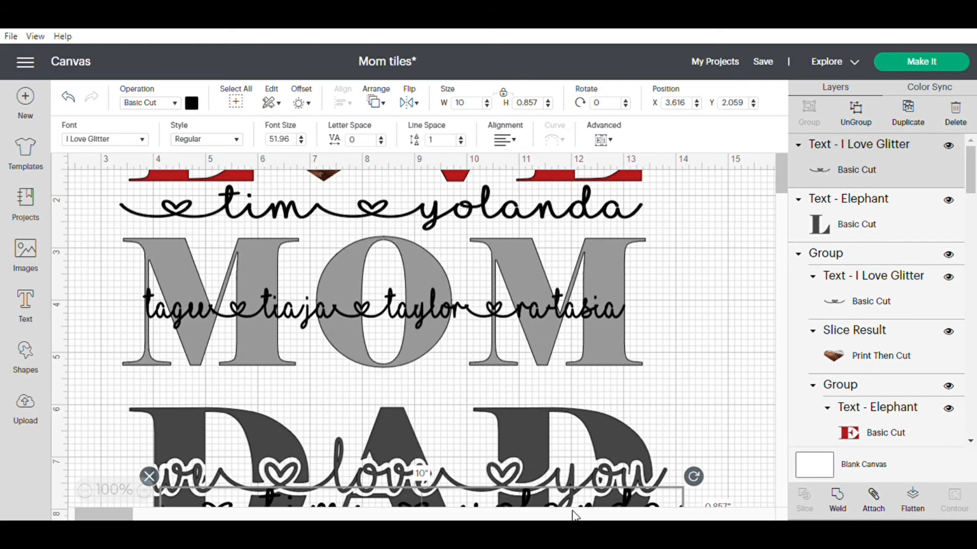
click(780, 161)
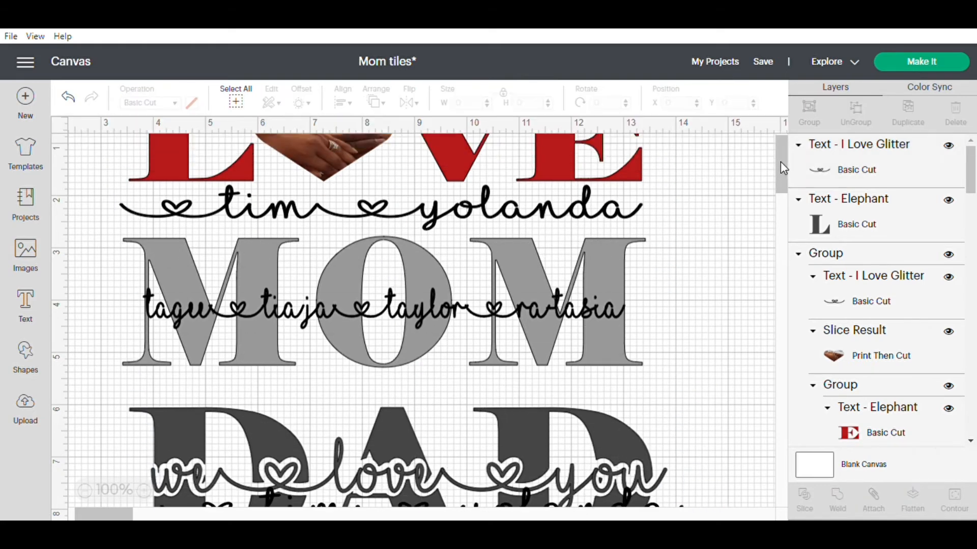
drag(781, 161, 780, 167)
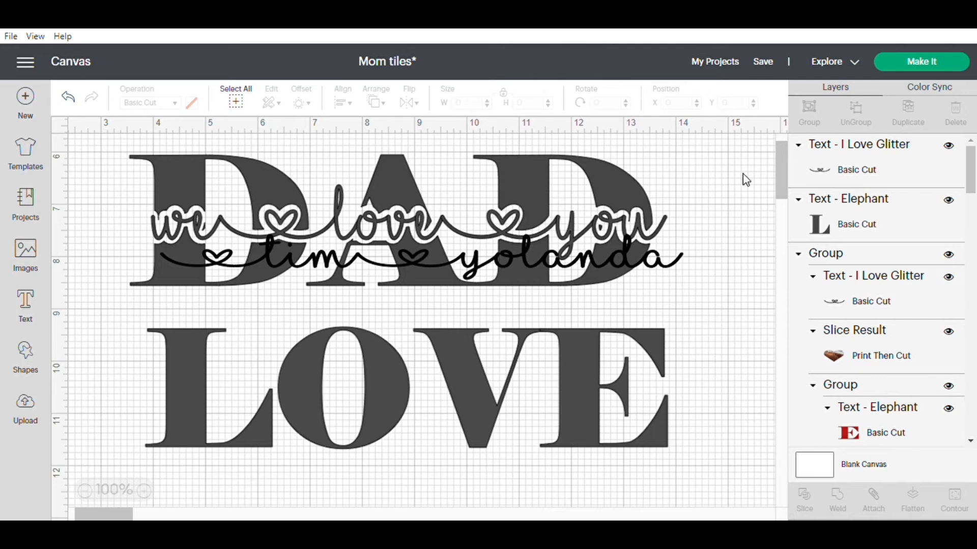
drag(412, 254, 404, 469)
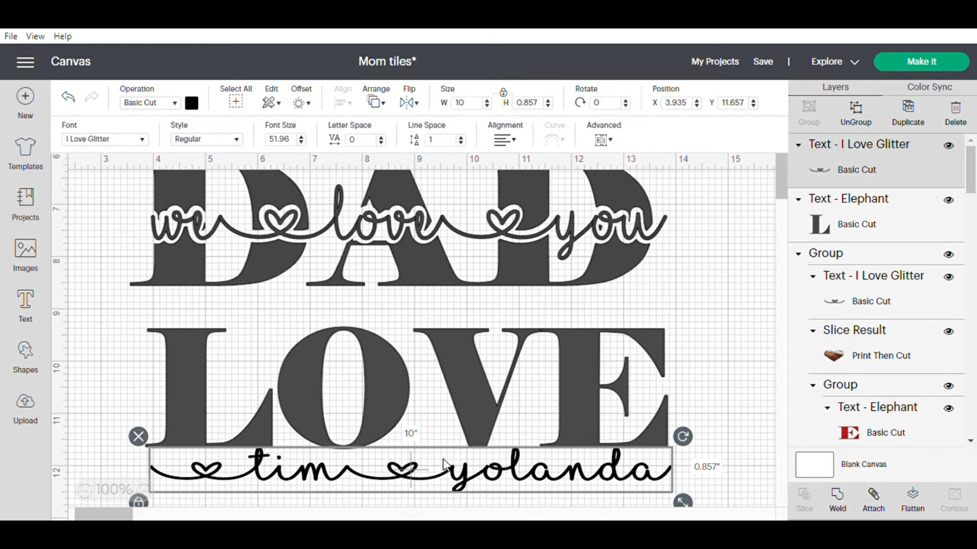
Create a welded, round-cornered 0.077 in offset around the copied names and move the names text clear below it.
click(303, 103)
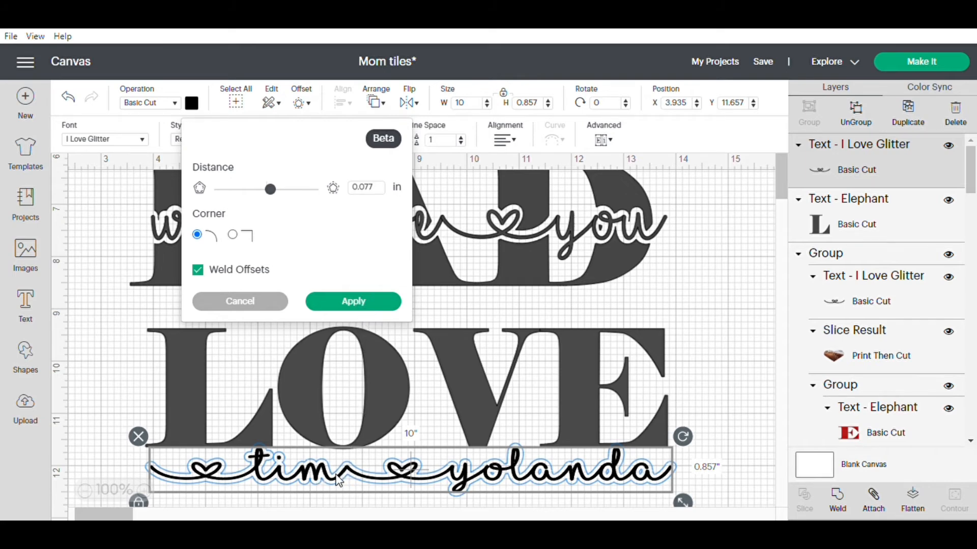
click(369, 305)
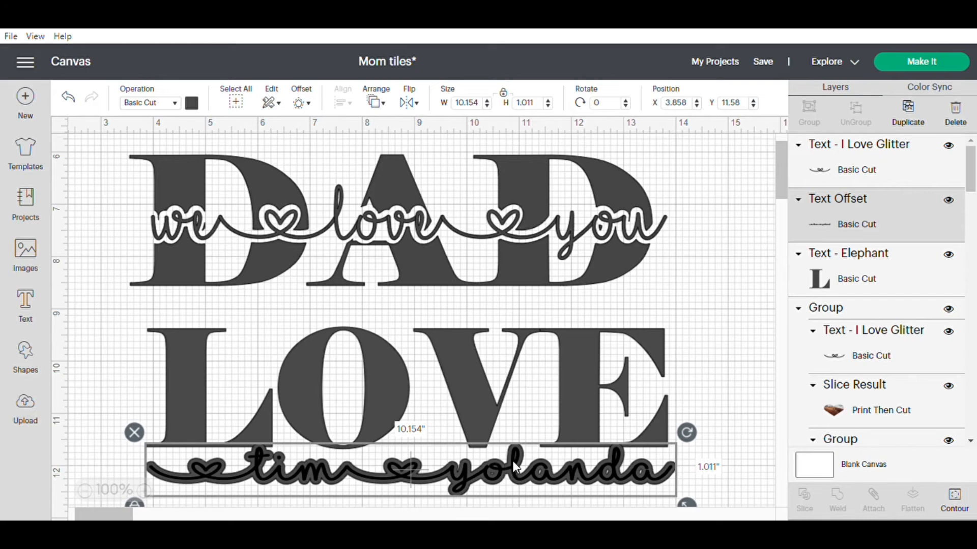
click(777, 150)
scroll(777, 150, down, 1)
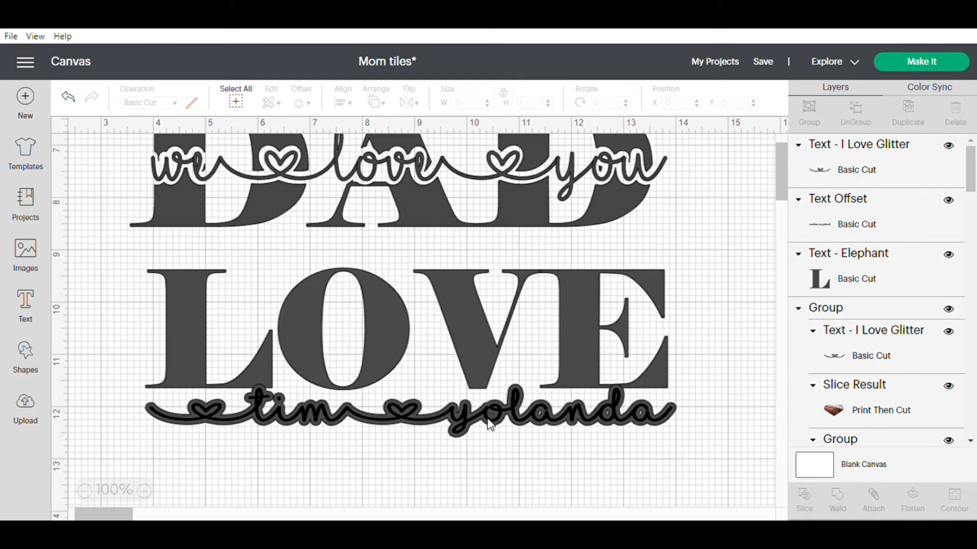
click(460, 410)
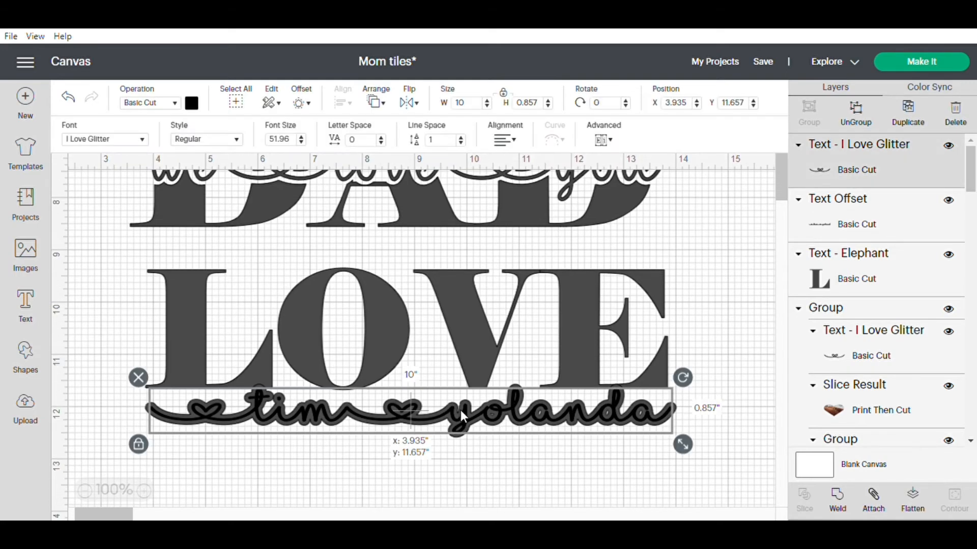
drag(460, 407, 477, 483)
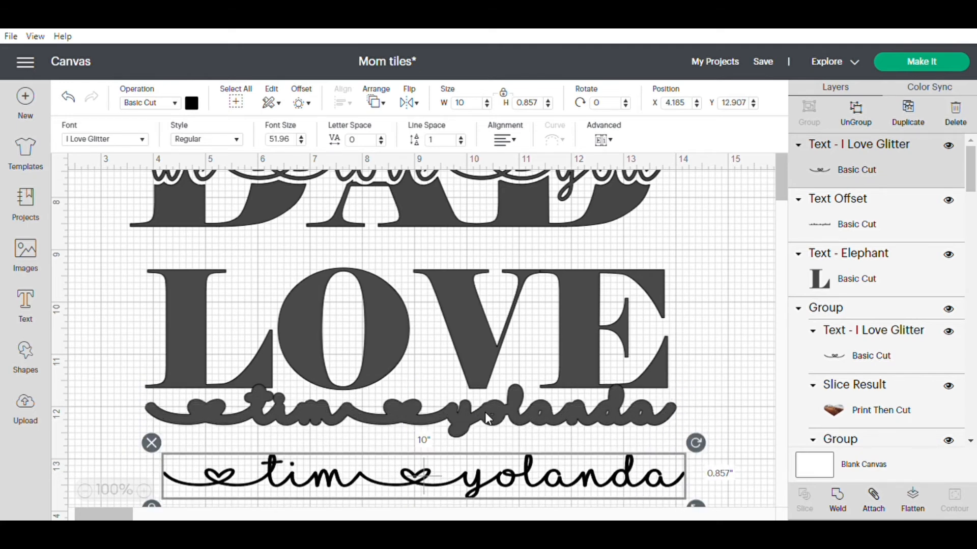
Position the names offset across the lower half of the grey LOVE, at about X 4.192, Y 10.302, and slice the two.
drag(484, 412, 502, 344)
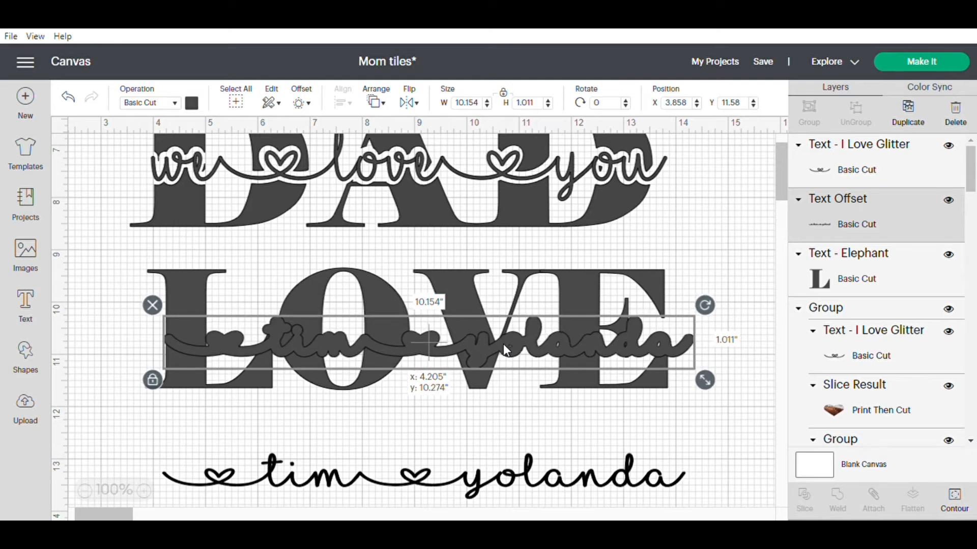
drag(502, 344, 501, 343)
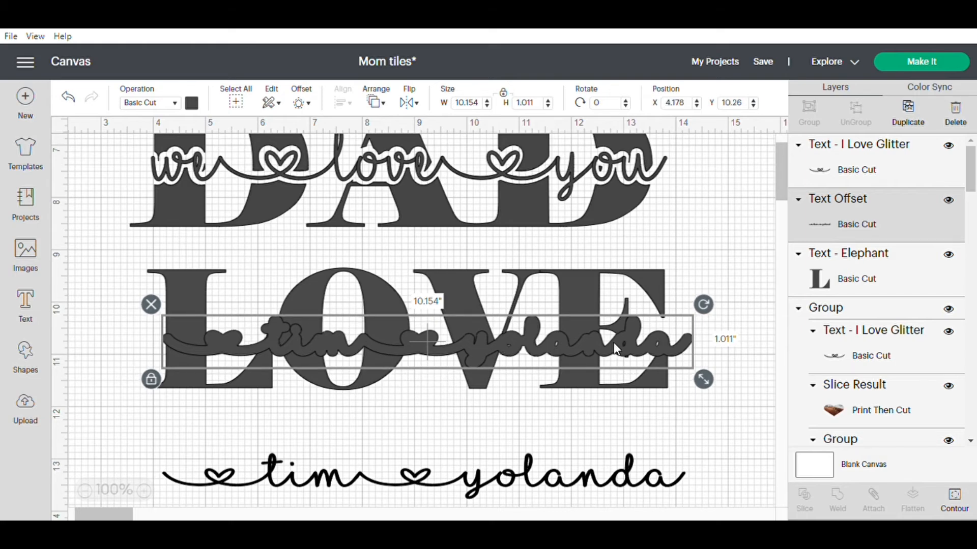
drag(613, 343, 615, 345)
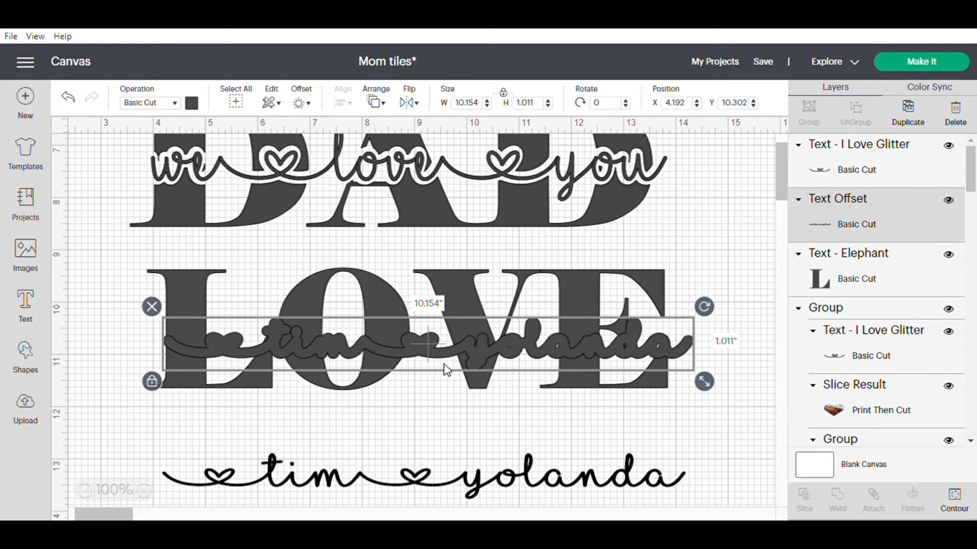
click(338, 390)
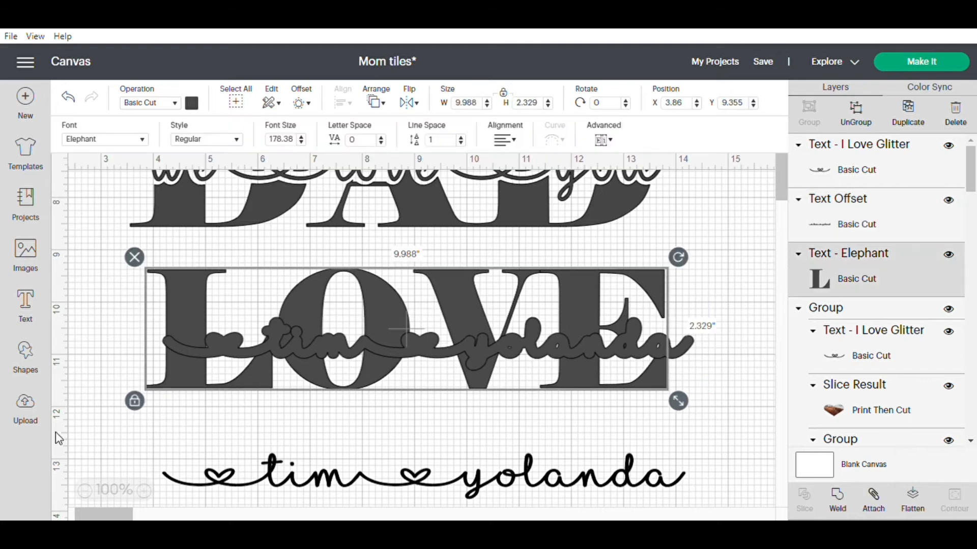
click(90, 343)
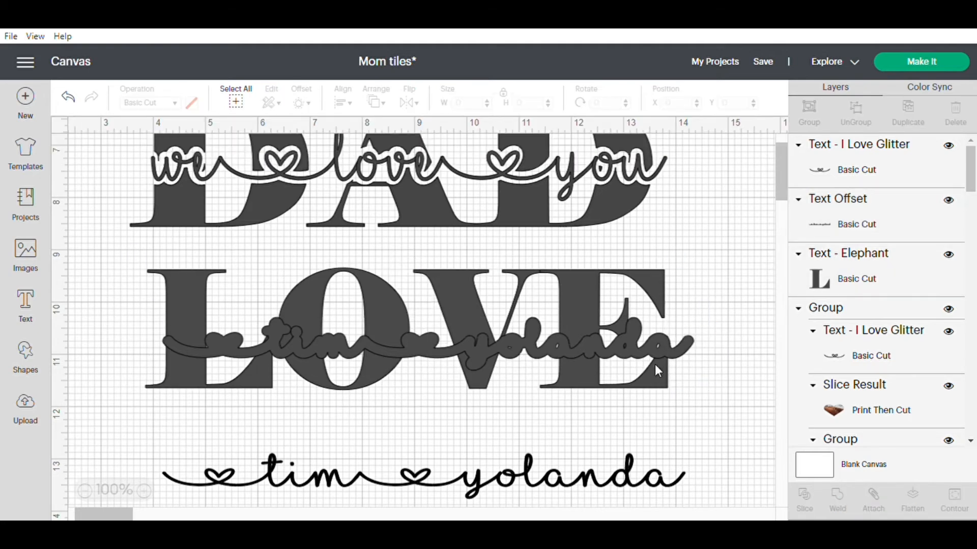
drag(128, 263, 716, 412)
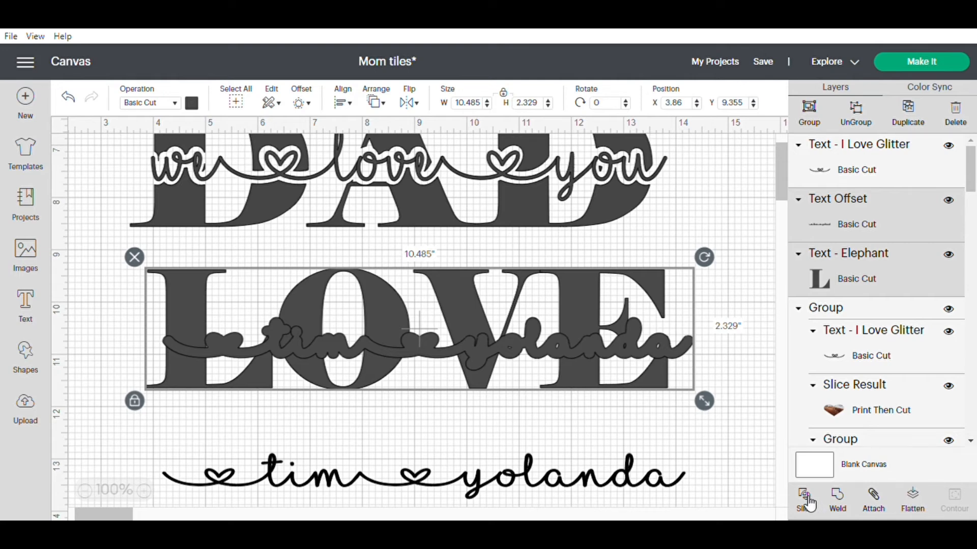
click(560, 446)
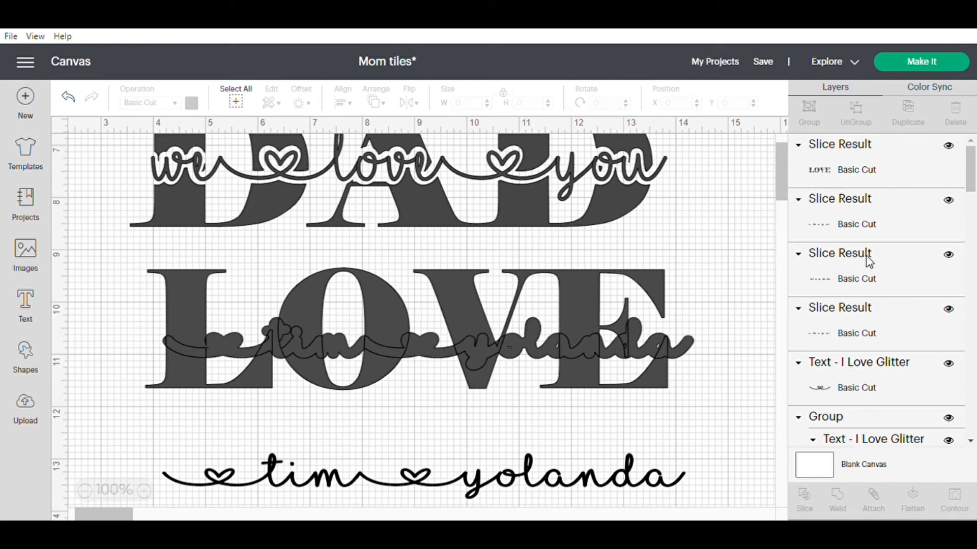
Delete the three leftover slice pieces and fit the copied names text into the gap cut through LOVE, at about X 4.241, Y 10.407.
click(876, 215)
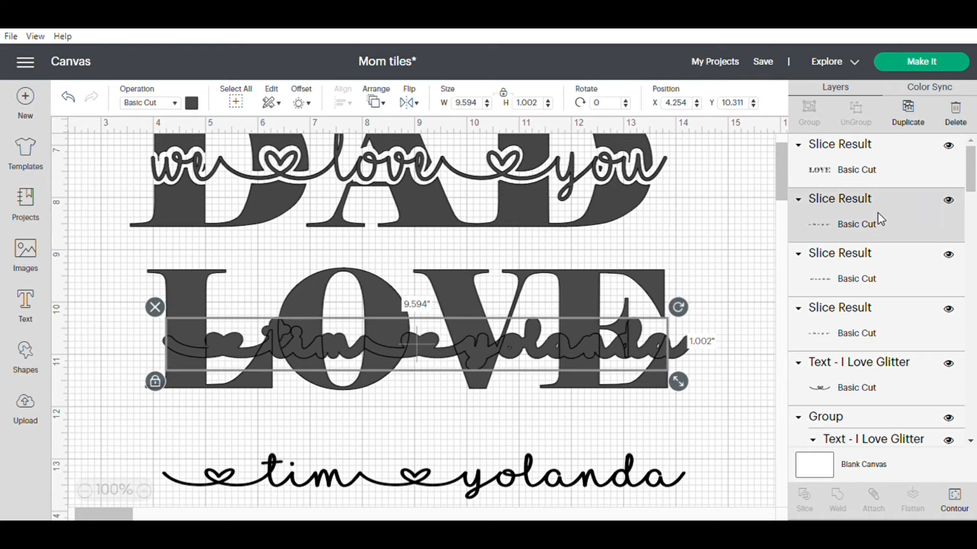
click(955, 122)
click(870, 239)
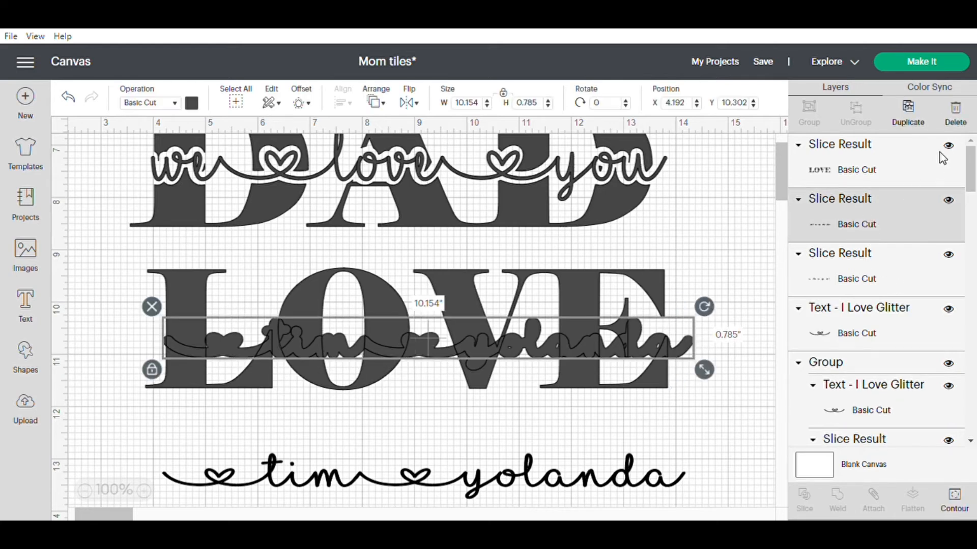
click(955, 120)
click(871, 215)
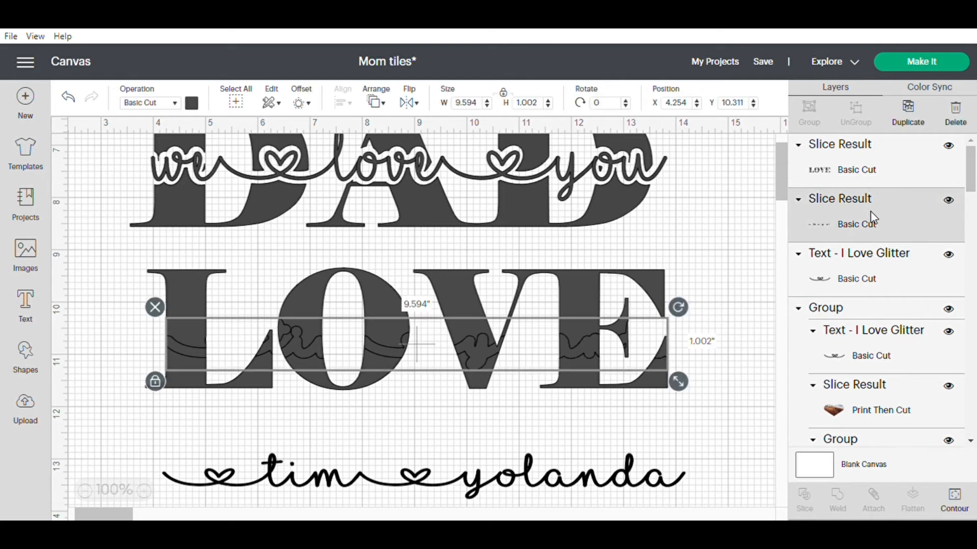
click(965, 122)
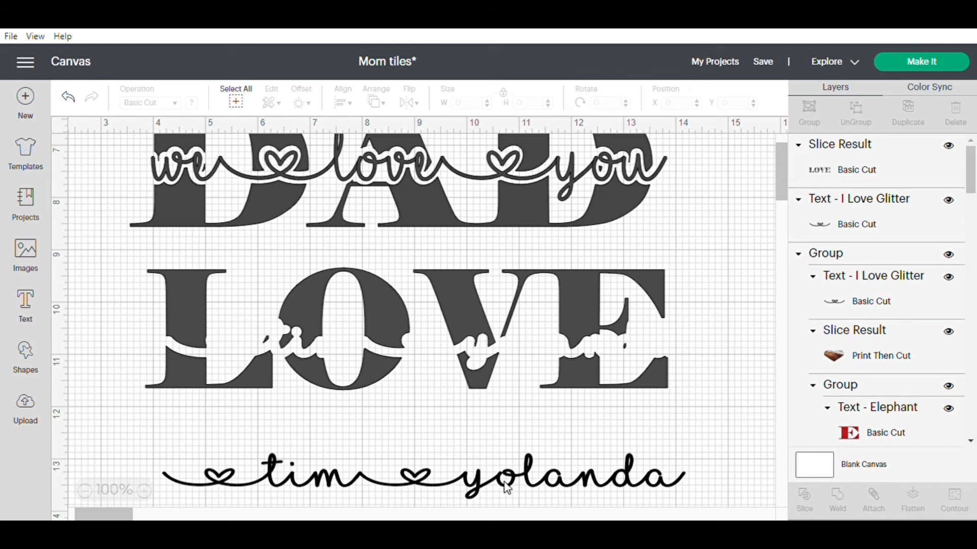
drag(507, 488, 508, 354)
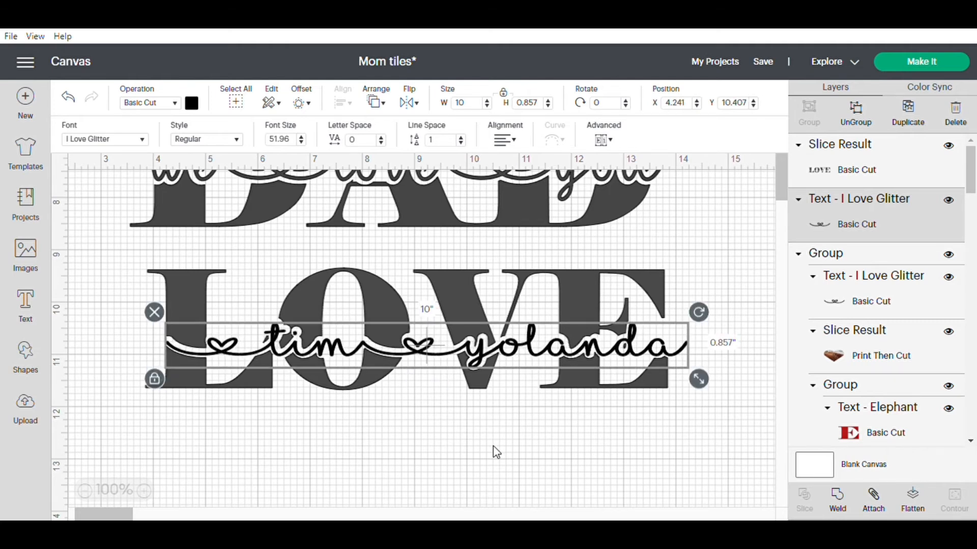
click(492, 446)
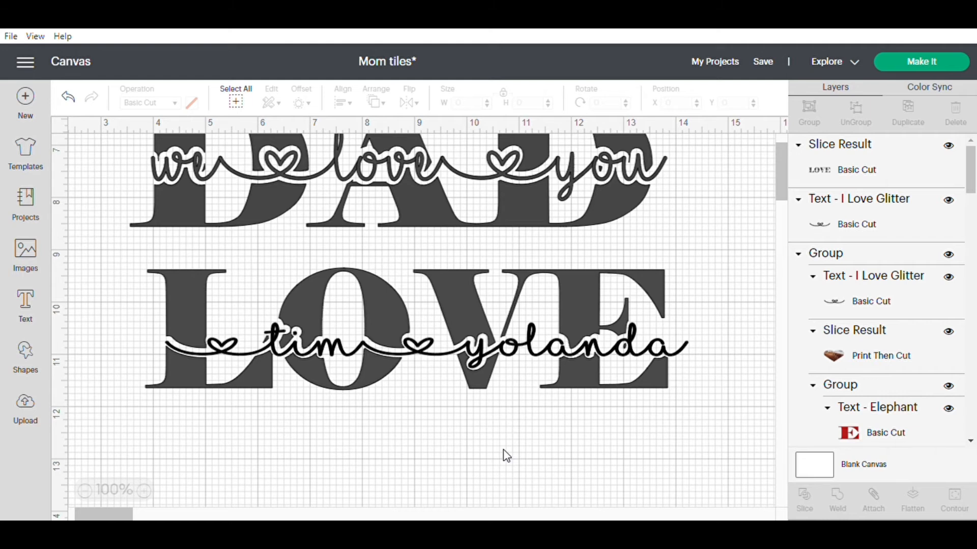